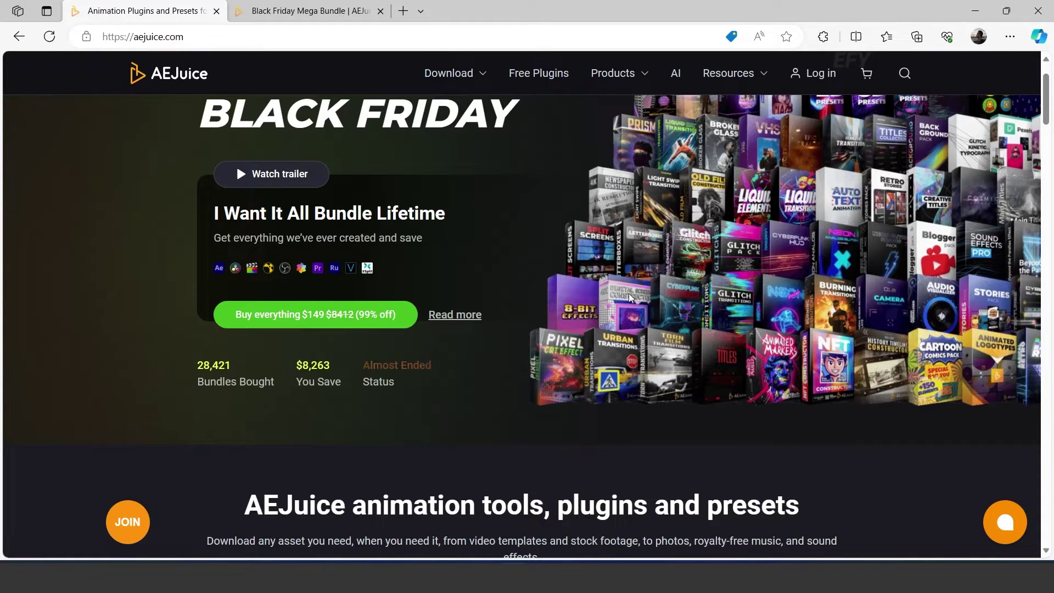
- Browse the AEJuice homepage's featured and new products and read what the Black Friday Mega Bundle includes
{"action": "scroll", "coordinate": [569, 324], "scroll_direction": "down", "scroll_amount": 3}
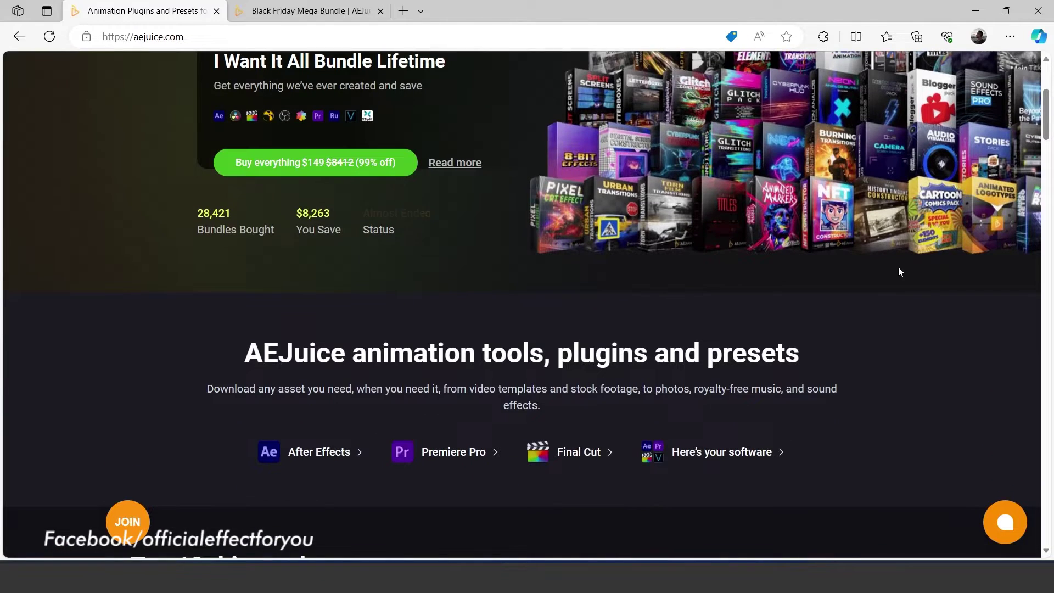
{"action": "scroll", "coordinate": [904, 287], "scroll_direction": "down", "scroll_amount": 12}
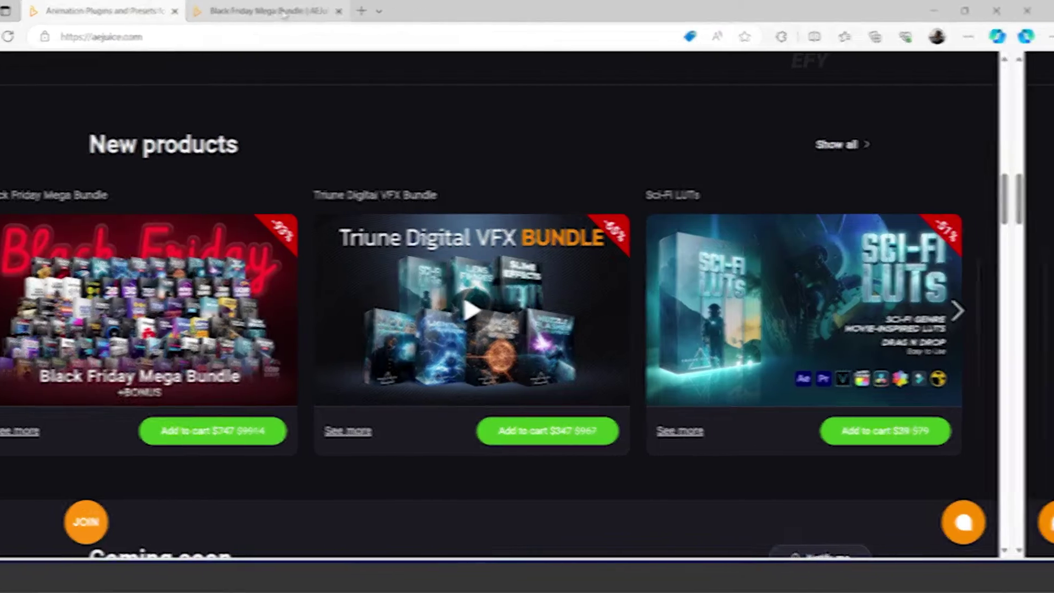
{"action": "left_click", "coordinate": [321, 11]}
{"action": "scroll", "coordinate": [227, 235], "scroll_direction": "down", "scroll_amount": 3}
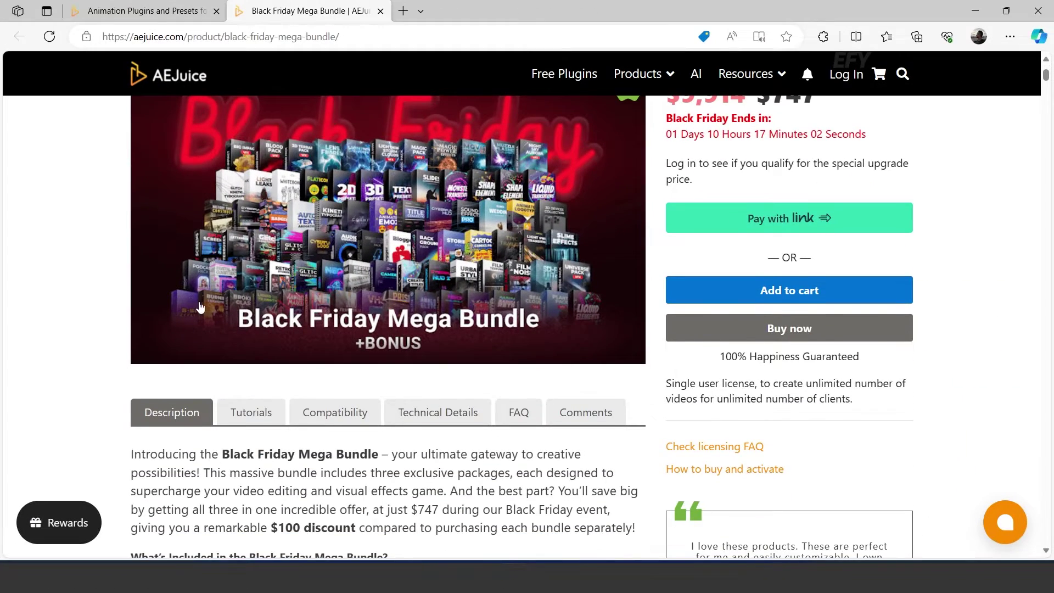
{"action": "scroll", "coordinate": [276, 296], "scroll_direction": "down", "scroll_amount": 4}
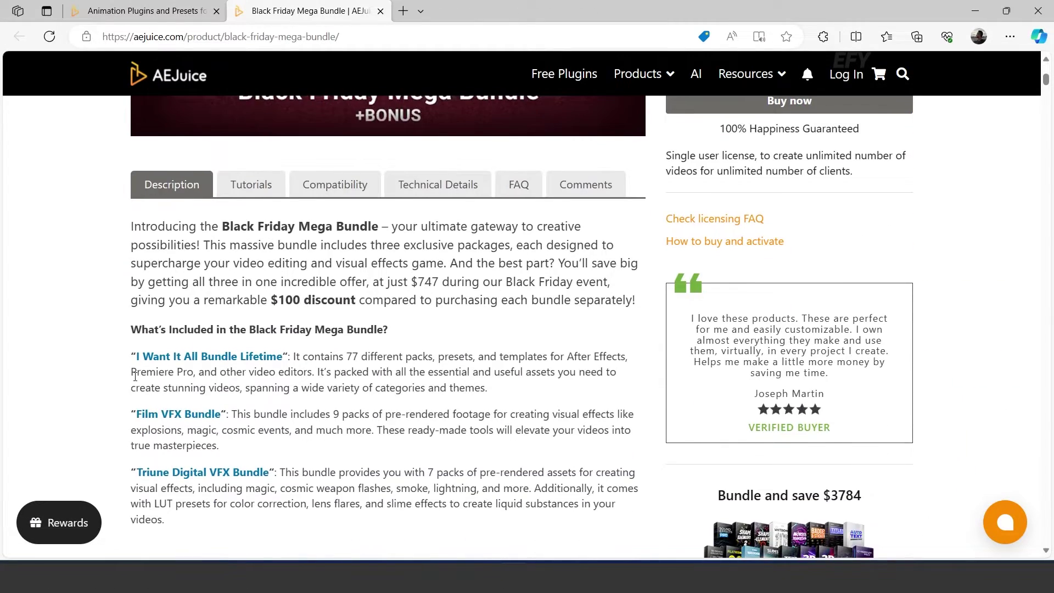
{"action": "scroll", "coordinate": [347, 446], "scroll_direction": "up", "scroll_amount": 2}
{"action": "scroll", "coordinate": [347, 446], "scroll_direction": "down", "scroll_amount": 2}
{"action": "scroll", "coordinate": [206, 420], "scroll_direction": "down", "scroll_amount": 2}
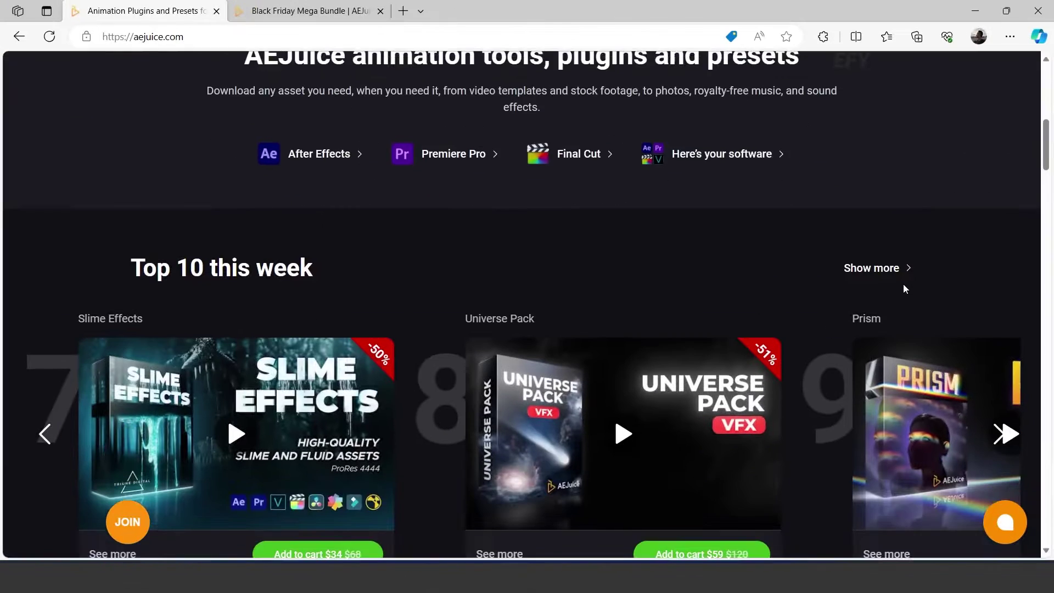
{"action": "scroll", "coordinate": [903, 285], "scroll_direction": "down", "scroll_amount": 2}
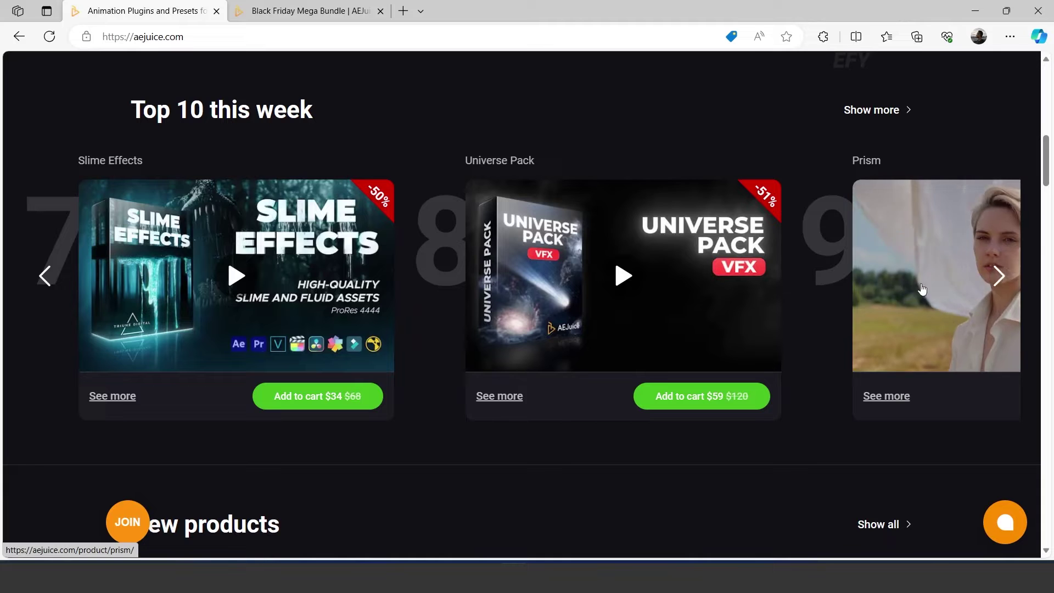
{"action": "left_click", "coordinate": [1012, 277]}
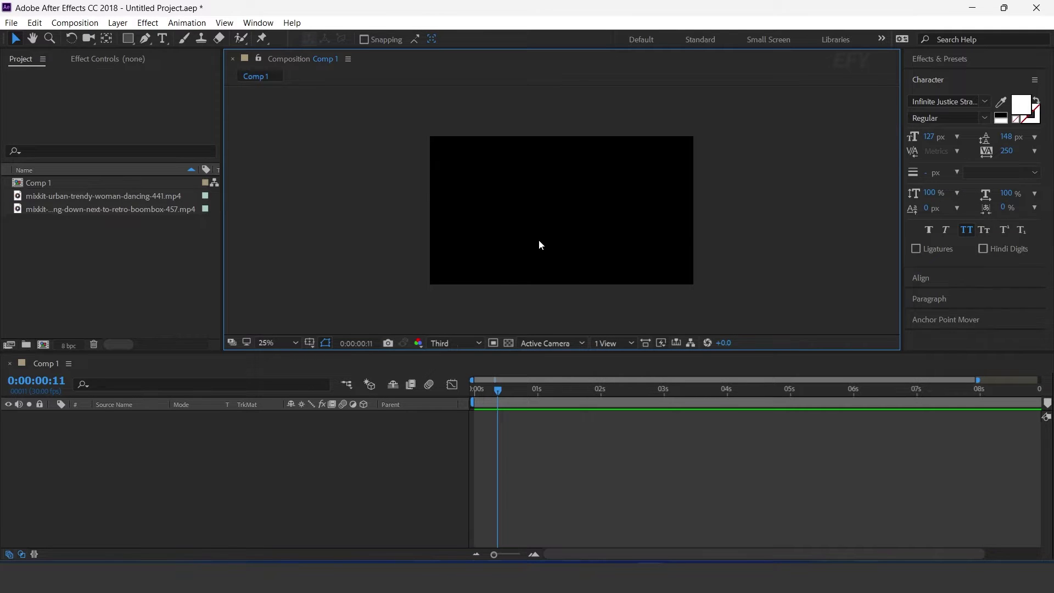
- Switch to After Effects, open AEJuice Pack Manager 4, and look over its account options
{"action": "left_click", "coordinate": [251, 24]}
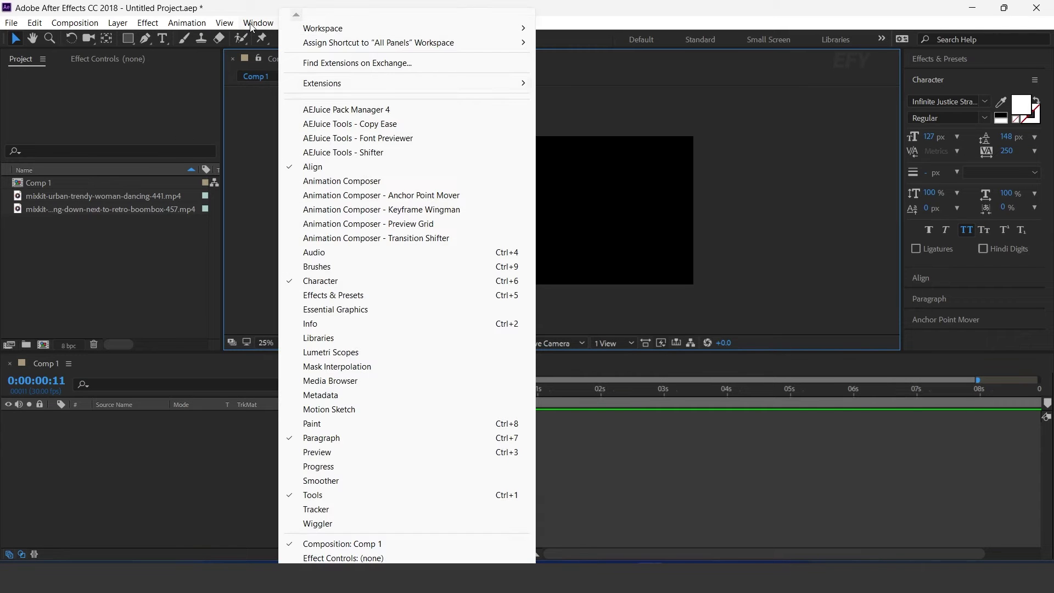
{"action": "left_click", "coordinate": [393, 110]}
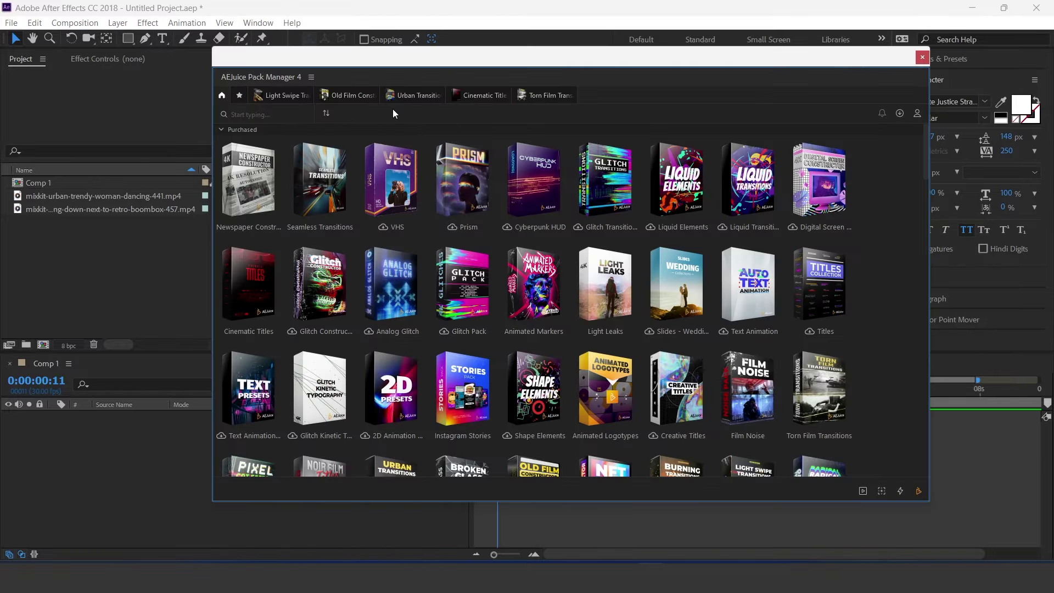
{"action": "left_click", "coordinate": [917, 113]}
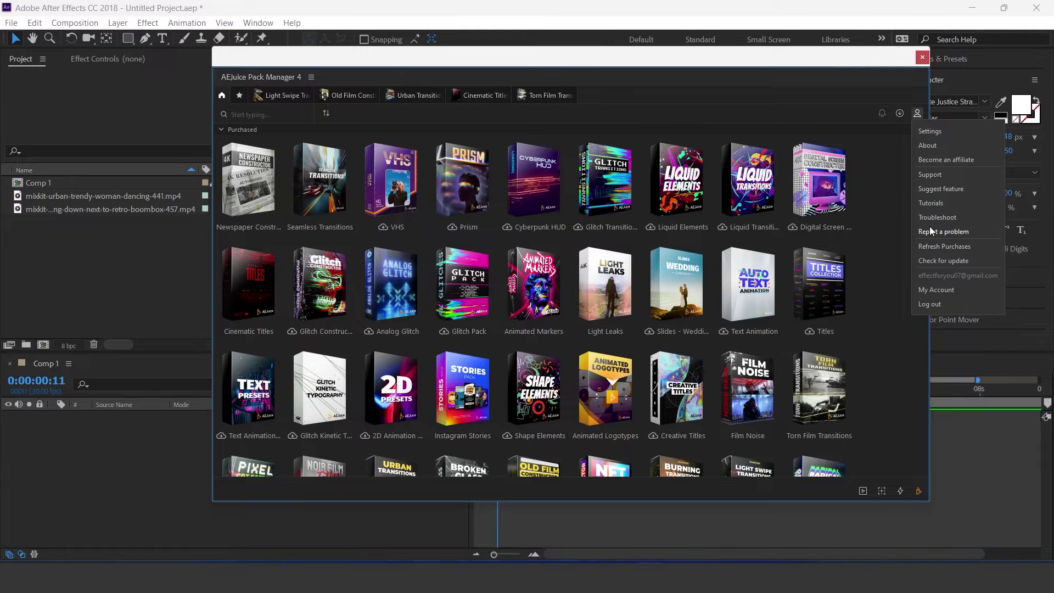
{"action": "left_click", "coordinate": [844, 68]}
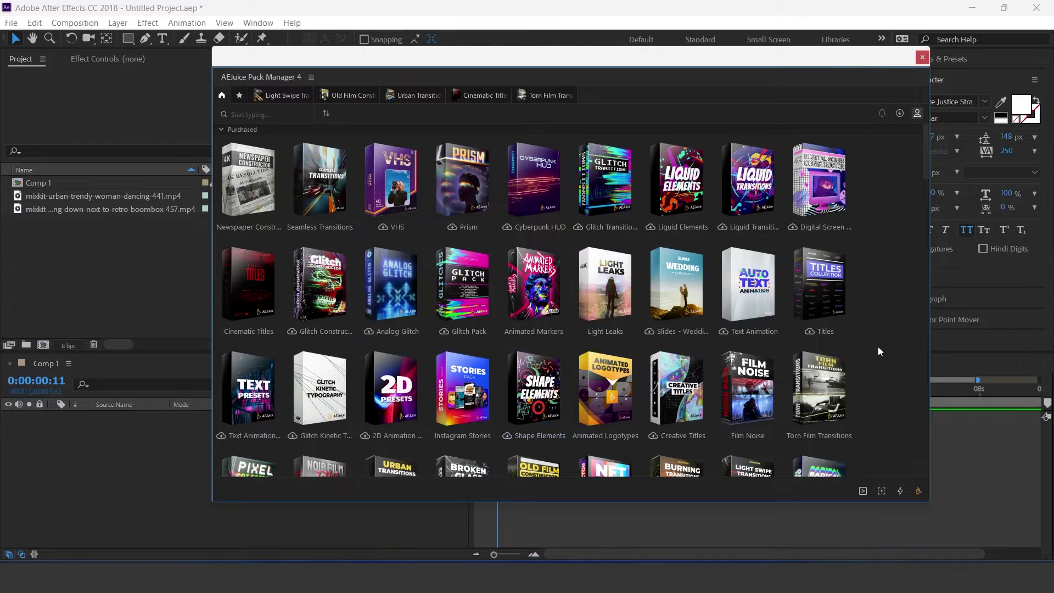
- Open the free Starter Pack in the Pack Manager
{"action": "scroll", "coordinate": [904, 308], "scroll_direction": "down", "scroll_amount": 10}
{"action": "scroll", "coordinate": [895, 262], "scroll_direction": "down", "scroll_amount": 1}
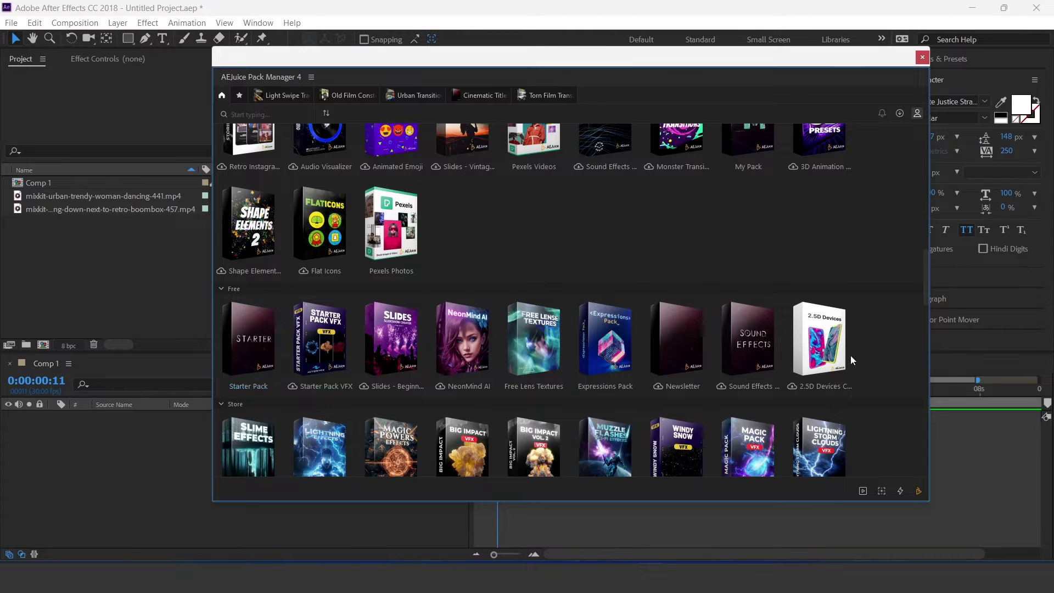
{"action": "left_click", "coordinate": [246, 336]}
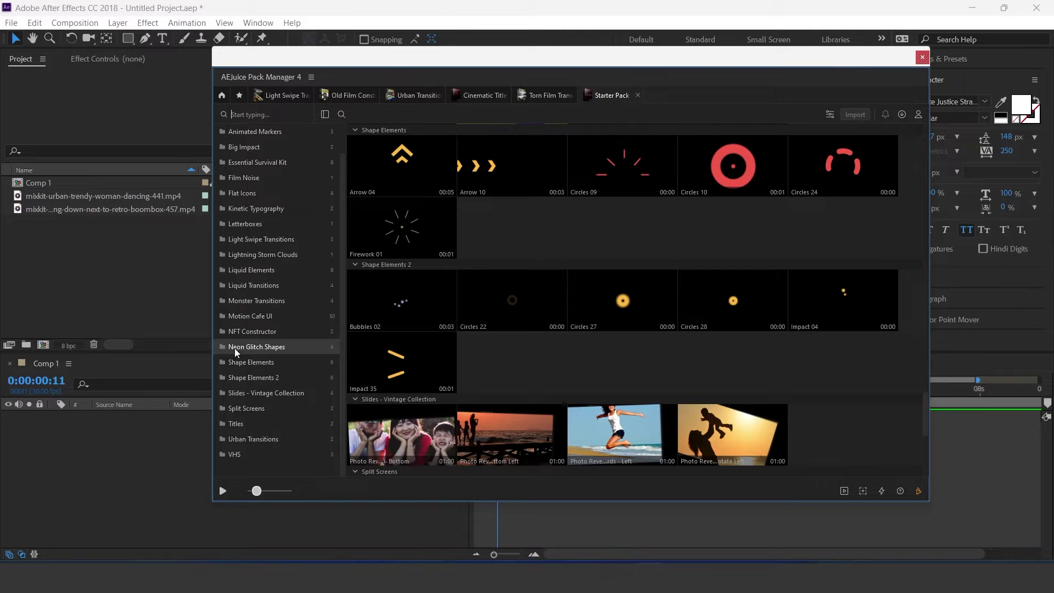
- Look through the Starter Pack's categories, from Analog Glitch and Animated Backgrounds to Kinetic Typography and Letterboxes
{"action": "scroll", "coordinate": [257, 360], "scroll_direction": "up", "scroll_amount": 1}
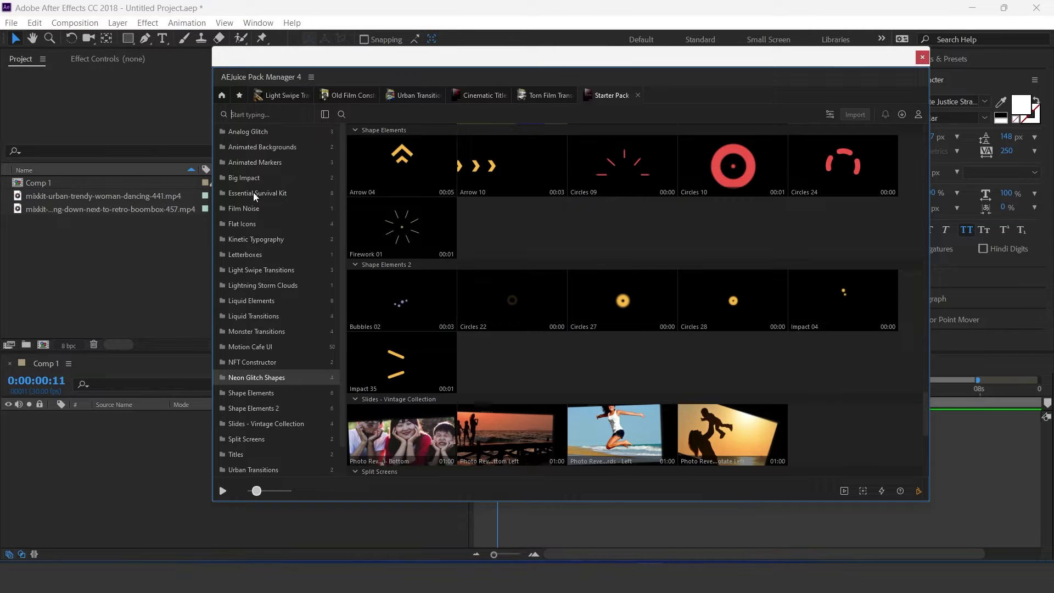
{"action": "left_click", "coordinate": [253, 132]}
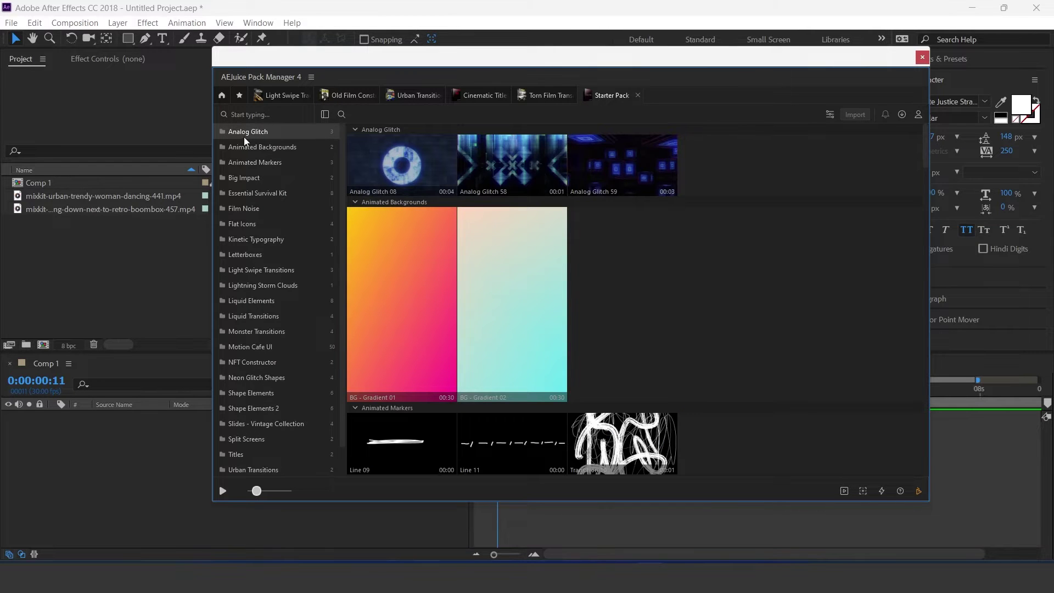
{"action": "left_click", "coordinate": [254, 147]}
{"action": "left_click", "coordinate": [251, 162]}
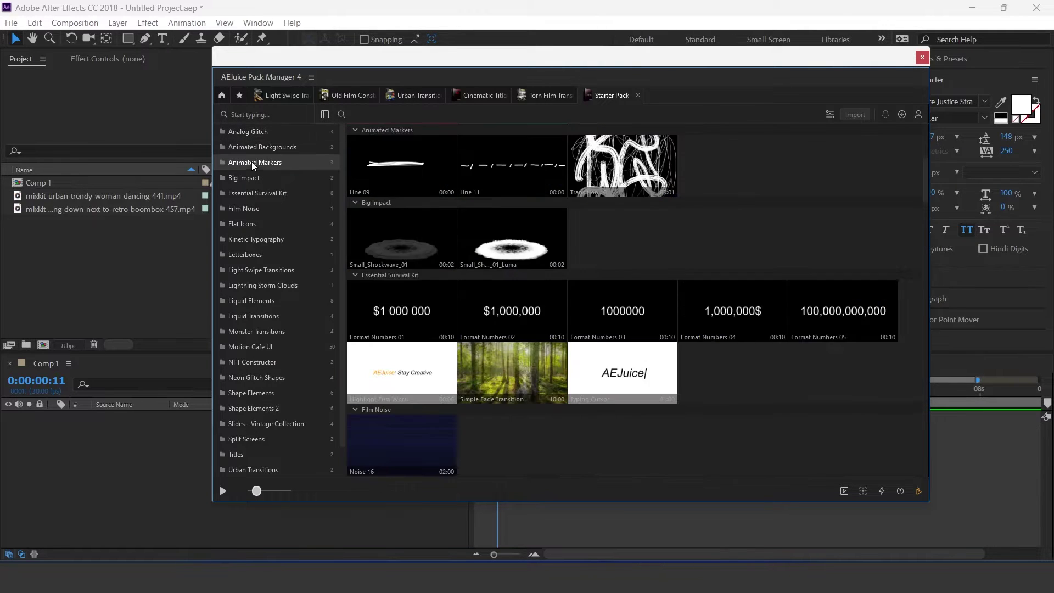
{"action": "left_click", "coordinate": [256, 176]}
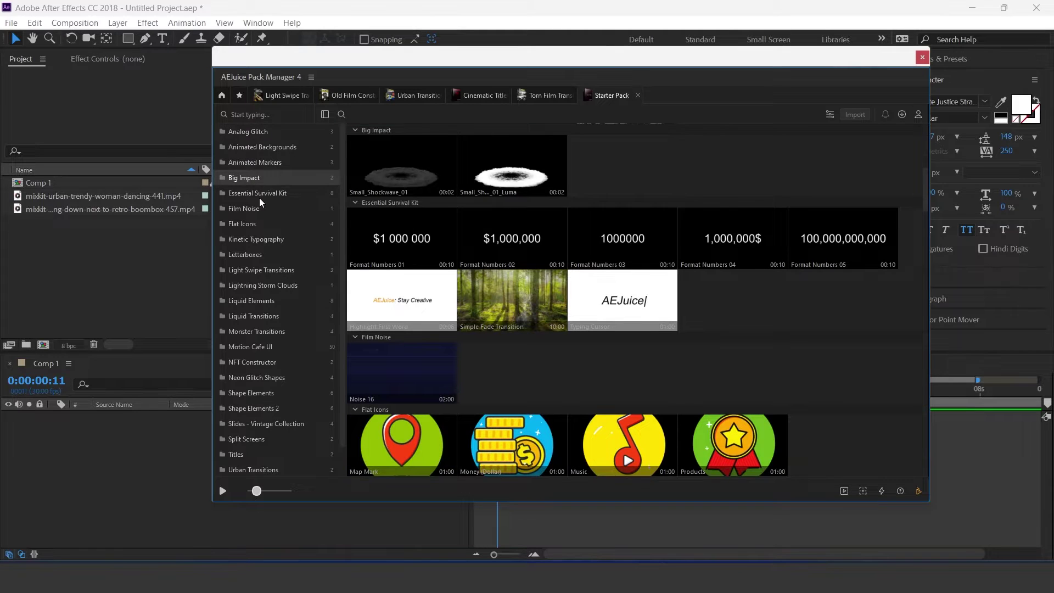
{"action": "left_click", "coordinate": [259, 196]}
{"action": "left_click", "coordinate": [254, 210]}
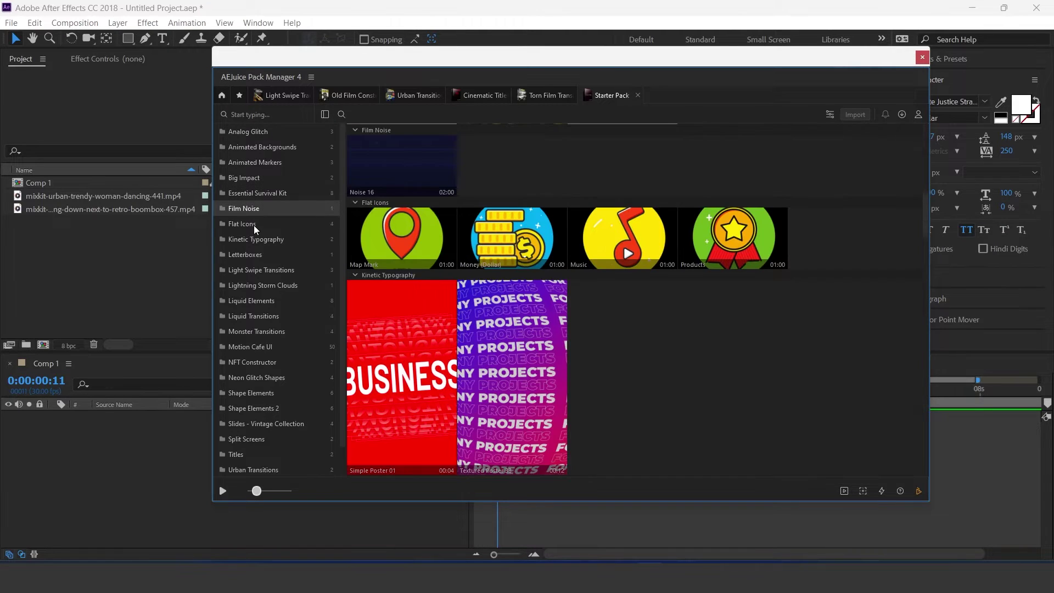
{"action": "left_click", "coordinate": [253, 224]}
{"action": "left_click", "coordinate": [255, 242]}
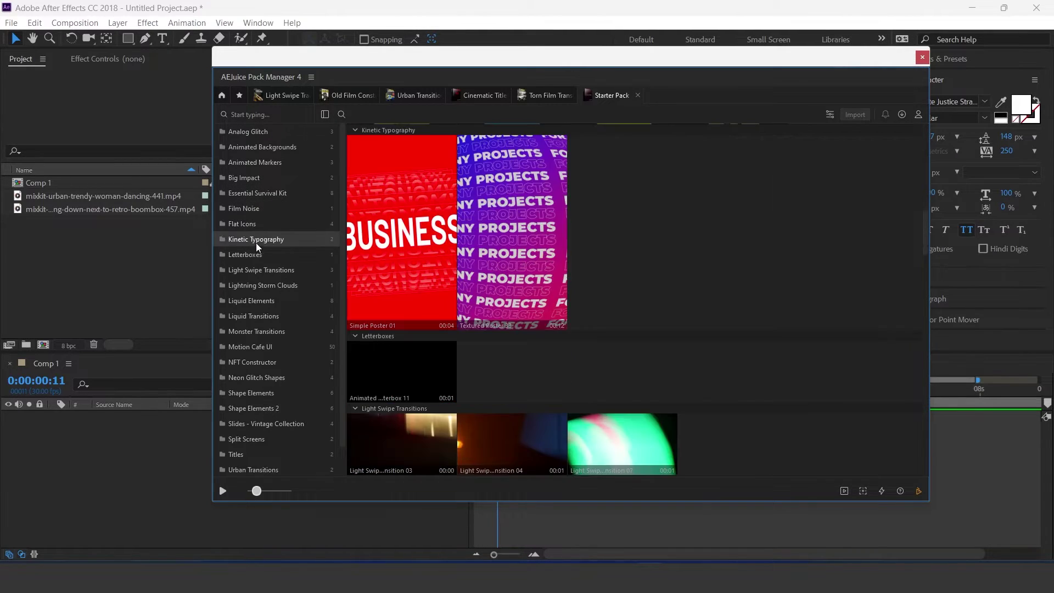
{"action": "left_click", "coordinate": [256, 260]}
{"action": "scroll", "coordinate": [251, 409], "scroll_direction": "down", "scroll_amount": 2}
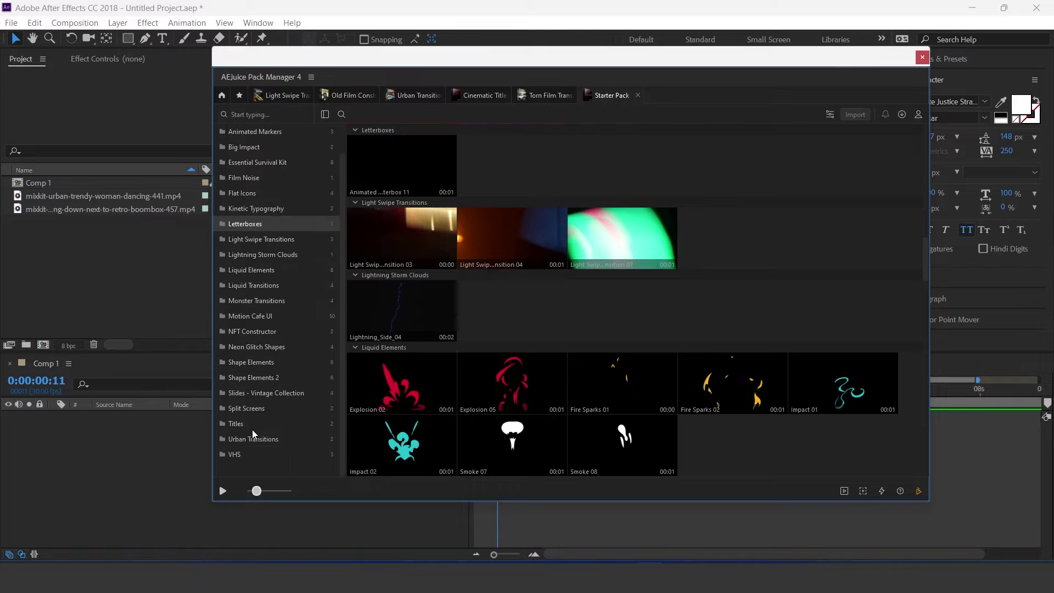
{"action": "scroll", "coordinate": [290, 439], "scroll_direction": "up", "scroll_amount": 2}
{"action": "scroll", "coordinate": [280, 365], "scroll_direction": "down", "scroll_amount": 2}
- Return to the Pack Manager's home view and look through the free, store and purchased packs
{"action": "left_click", "coordinate": [221, 96]}
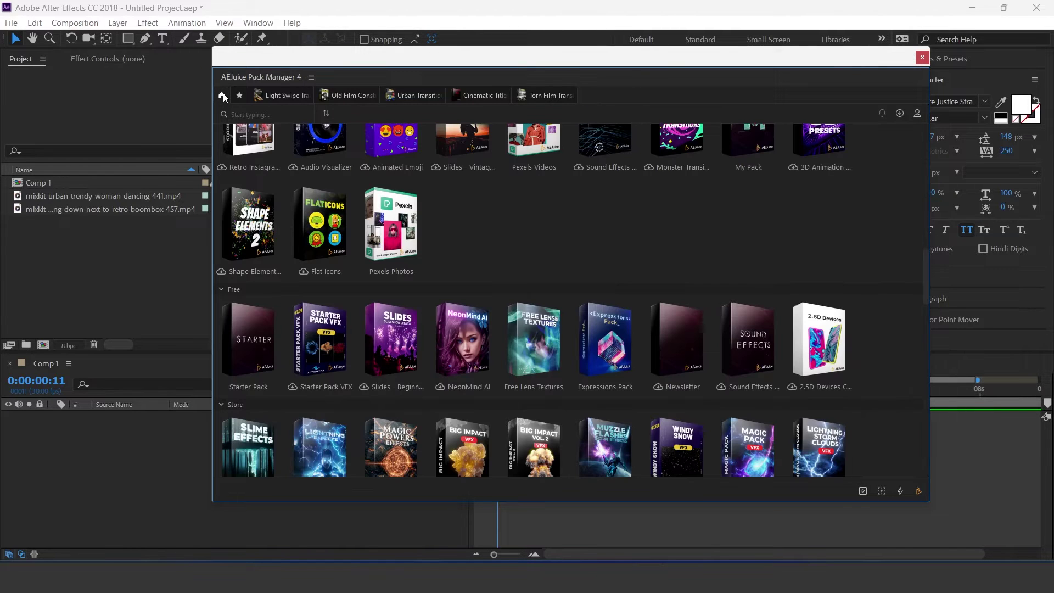
{"action": "scroll", "coordinate": [901, 259], "scroll_direction": "down", "scroll_amount": 2}
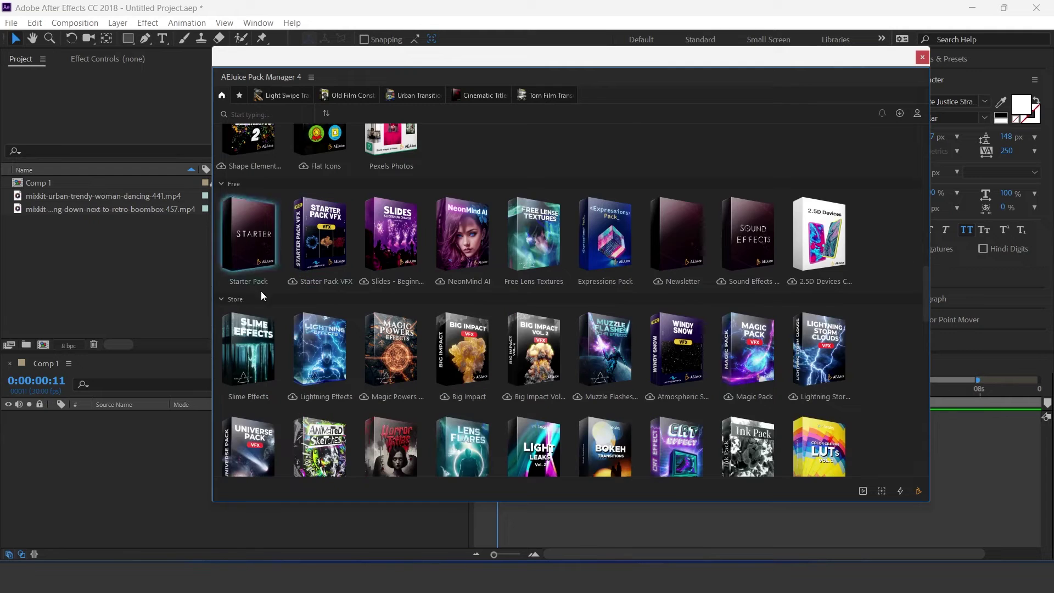
{"action": "scroll", "coordinate": [872, 356], "scroll_direction": "down", "scroll_amount": 2}
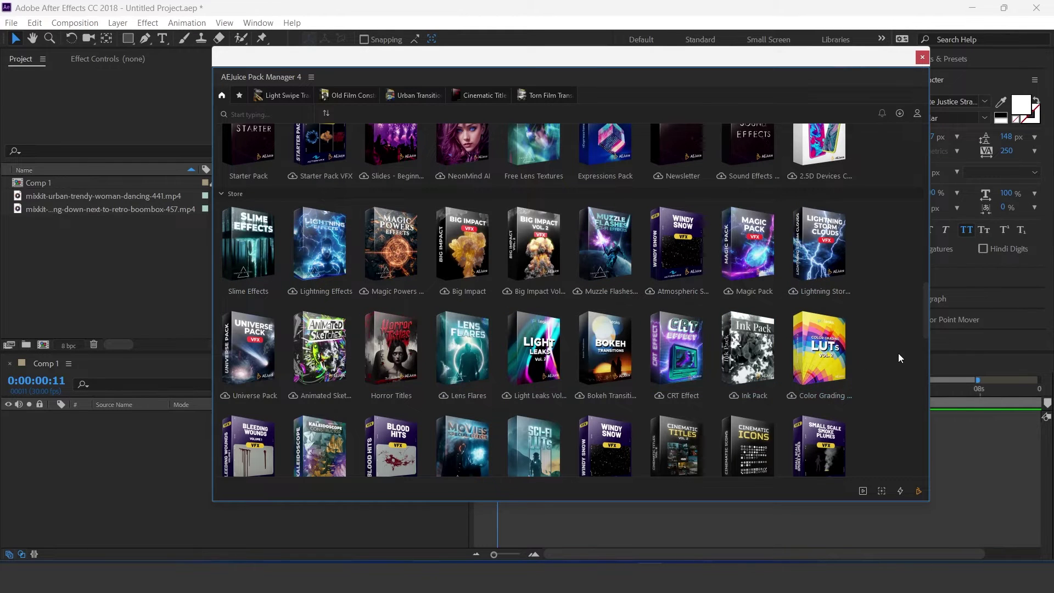
{"action": "scroll", "coordinate": [898, 351], "scroll_direction": "down", "scroll_amount": 3}
{"action": "scroll", "coordinate": [898, 351], "scroll_direction": "down", "scroll_amount": 6}
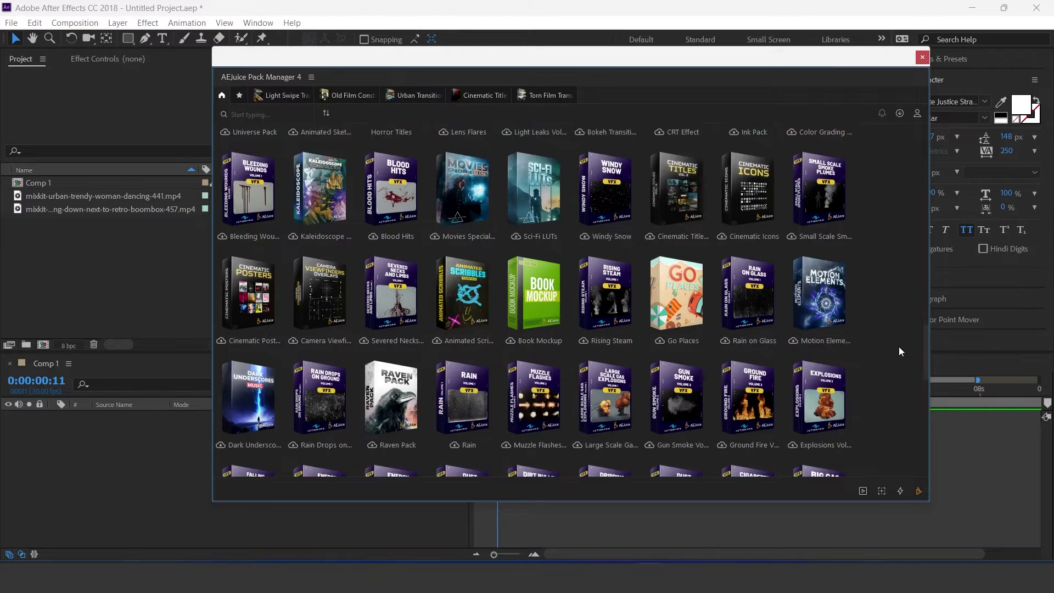
{"action": "left_click_drag", "start_coordinate": [926, 379], "coordinate": [896, 135]}
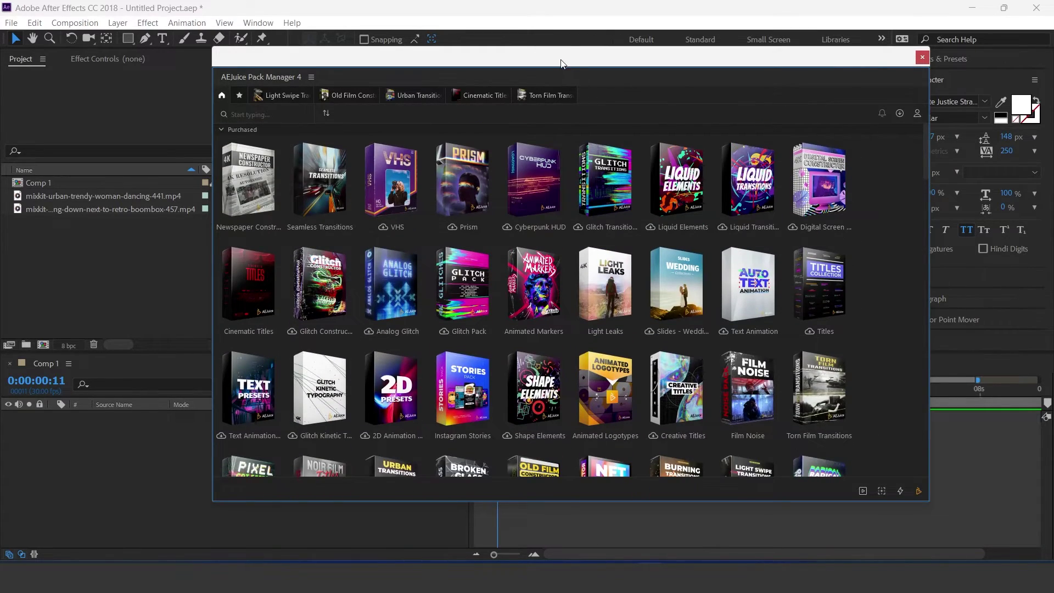
- Open the Light Swipe Transitions pack and preview several of its transitions
{"action": "left_click_drag", "start_coordinate": [560, 63], "coordinate": [595, 70]}
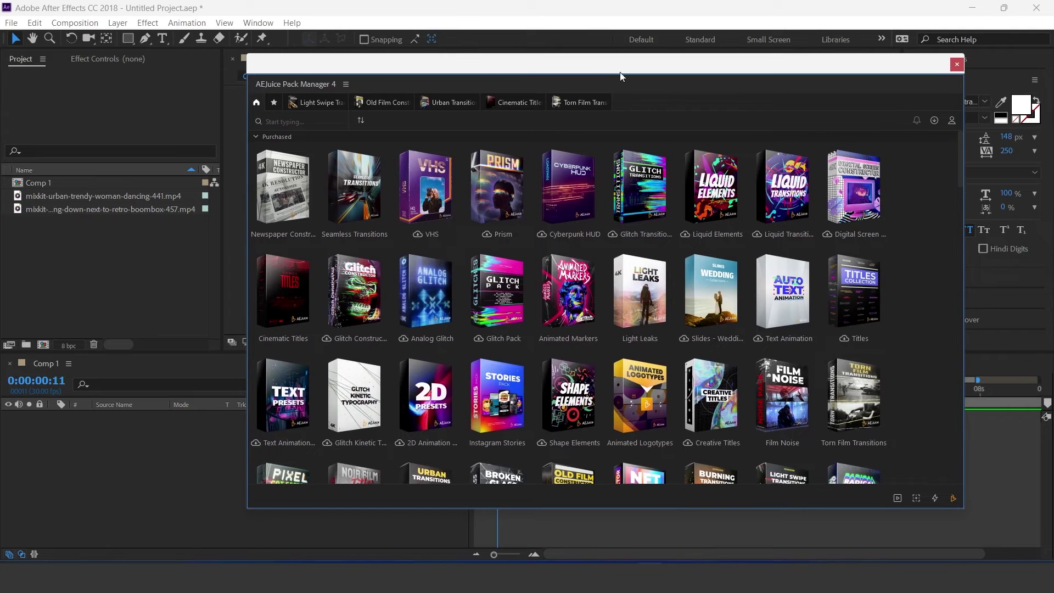
{"action": "left_click", "coordinate": [318, 104]}
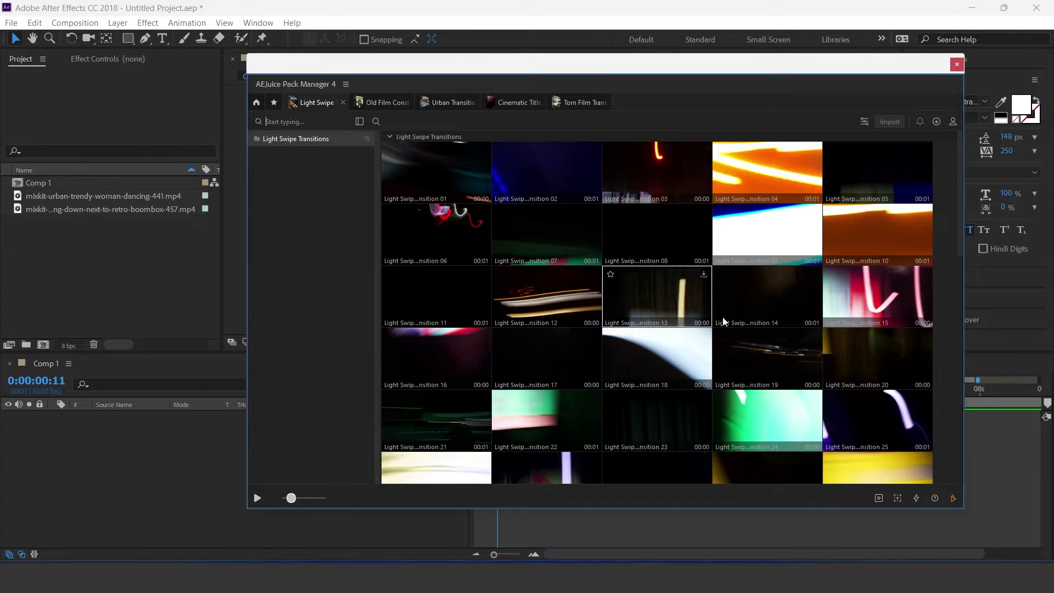
{"action": "mouse_move", "coordinate": [484, 171]}
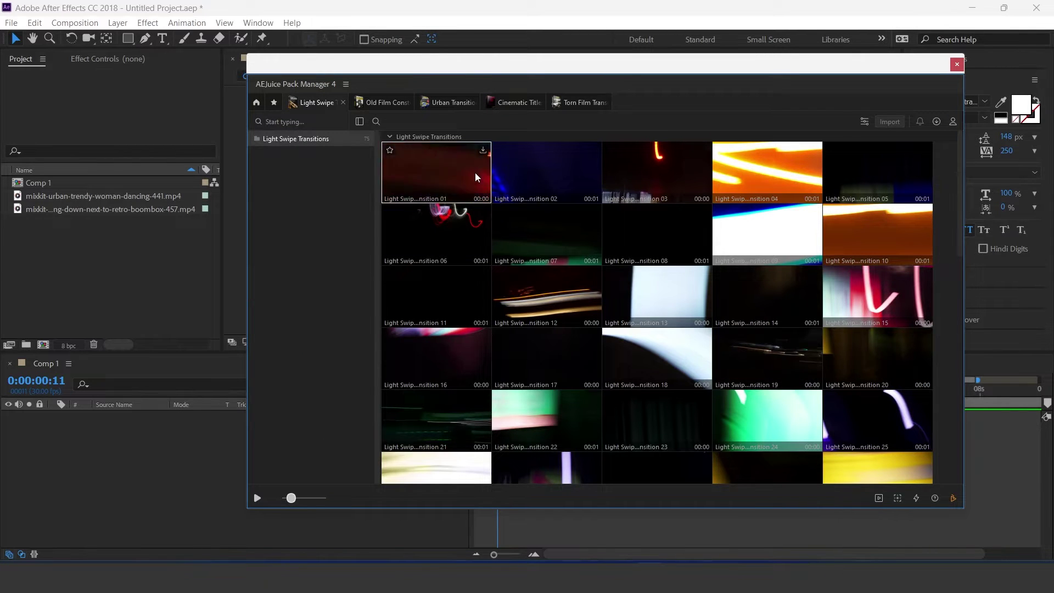
{"action": "mouse_move", "coordinate": [668, 174]}
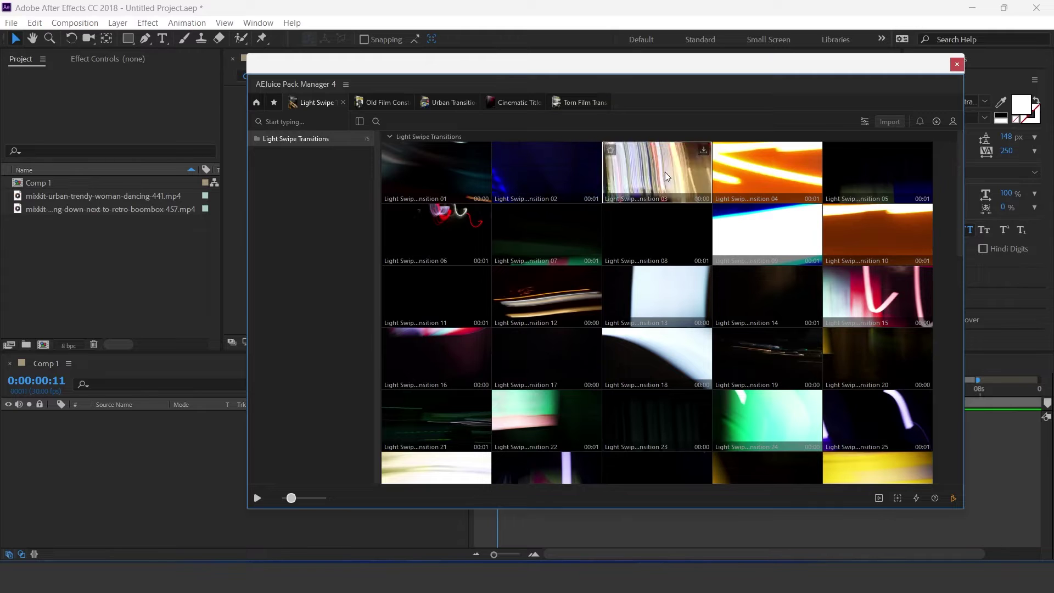
{"action": "mouse_move", "coordinate": [758, 176]}
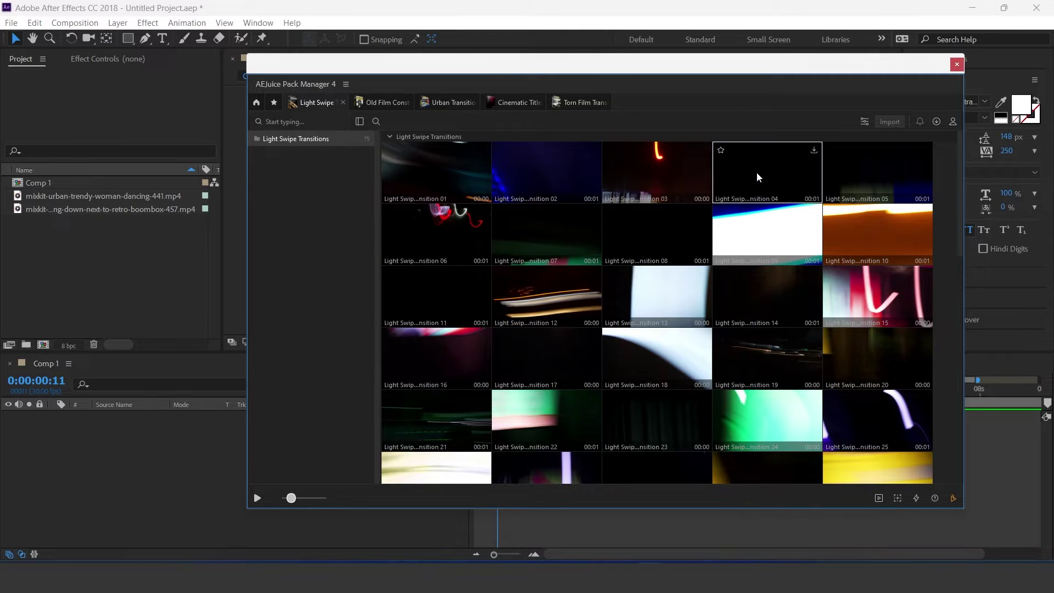
{"action": "mouse_move", "coordinate": [859, 174]}
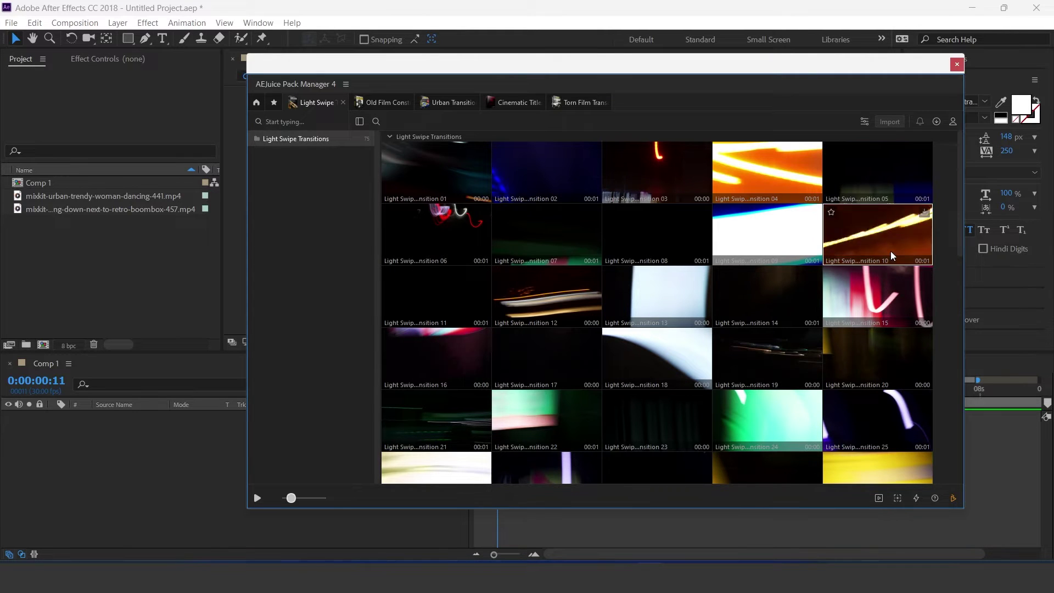
{"action": "mouse_move", "coordinate": [433, 249]}
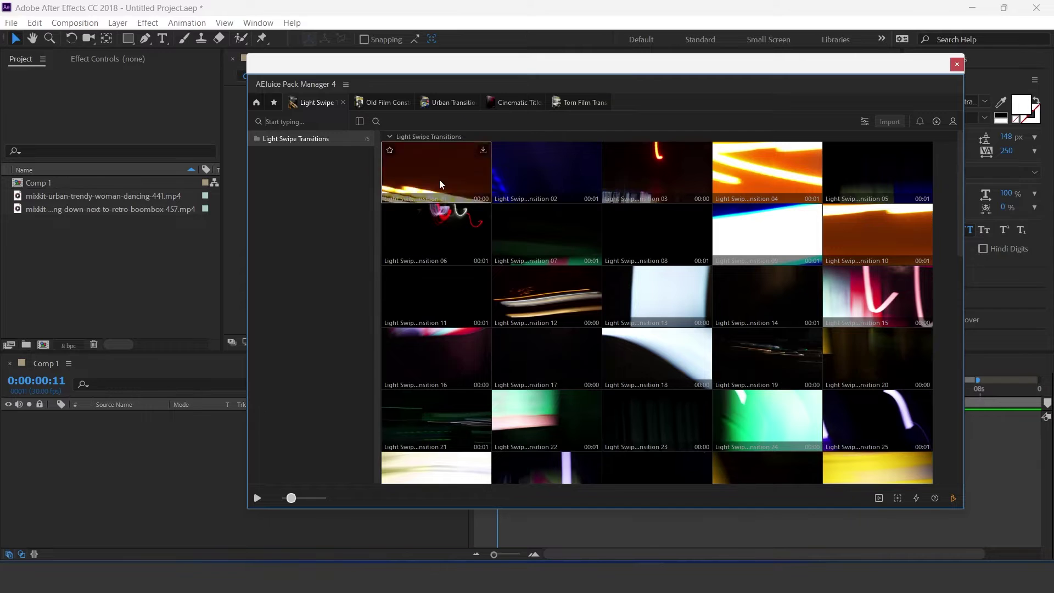
{"action": "mouse_move", "coordinate": [473, 195]}
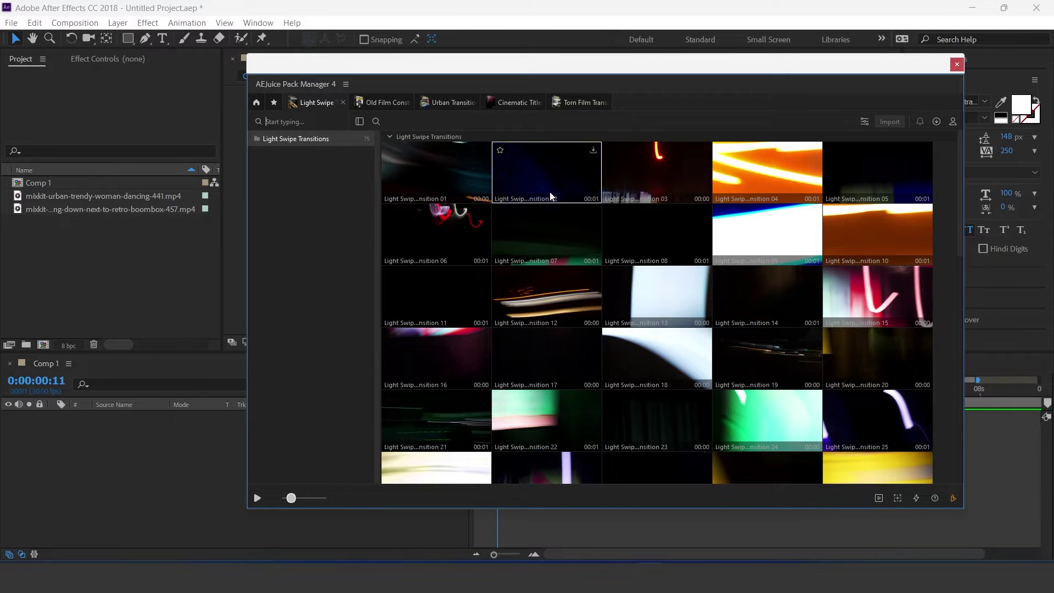
- Select both mixkit dance clips in the project and add them to the Comp 1 timeline
{"action": "left_click_drag", "start_coordinate": [264, 68], "coordinate": [770, 76]}
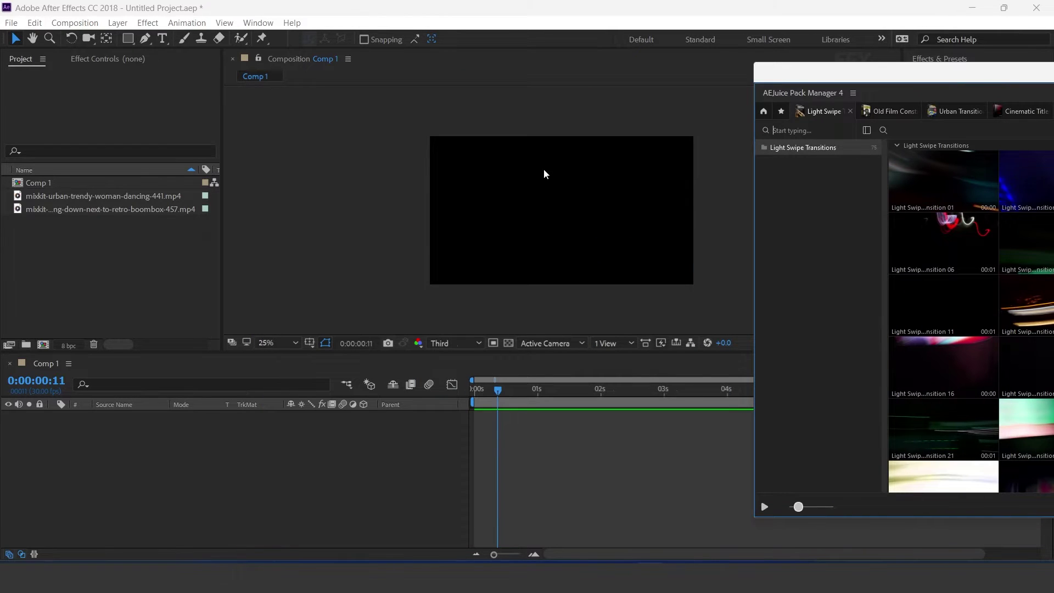
{"action": "left_click", "coordinate": [45, 286]}
{"action": "left_click", "coordinate": [51, 198]}
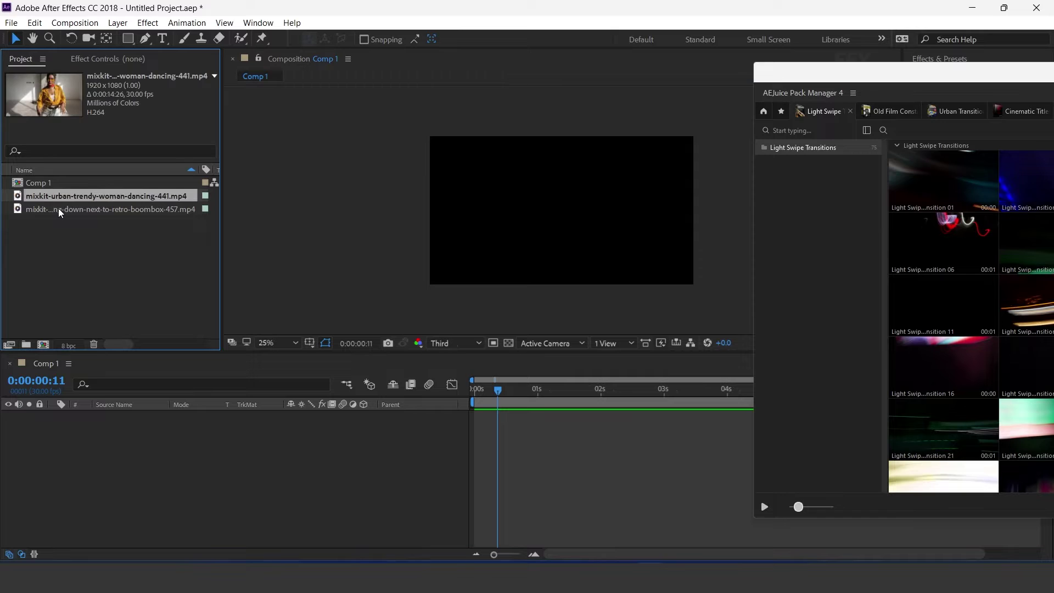
{"action": "left_click", "coordinate": [60, 213]}
{"action": "left_click", "coordinate": [65, 198]}
{"action": "left_click", "coordinate": [71, 216], "text": "shift"}
{"action": "left_click_drag", "start_coordinate": [48, 216], "coordinate": [157, 494]}
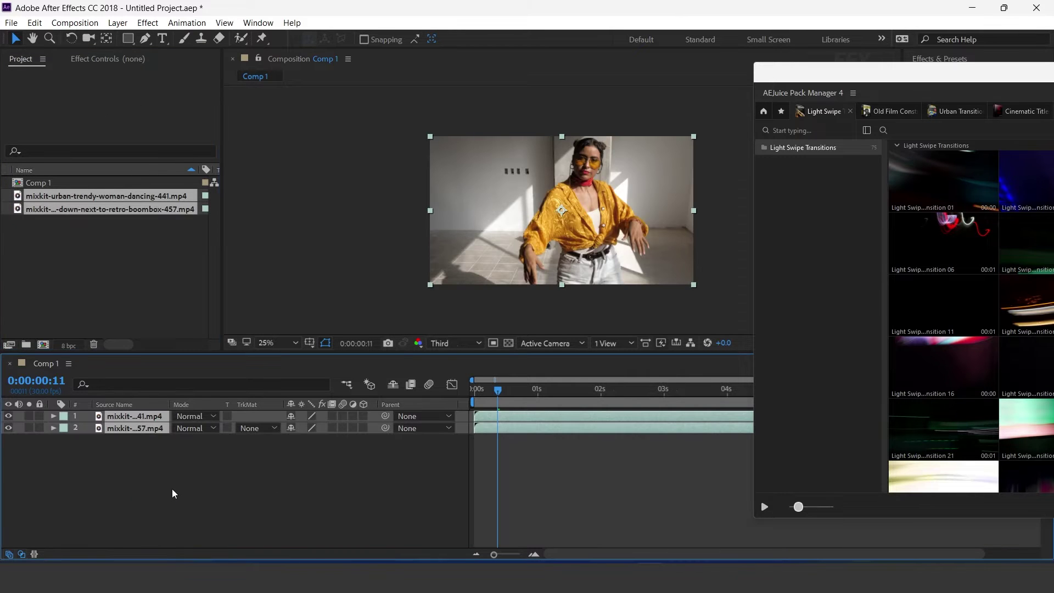
- Trim the end of the urban-trendy-woman-dancing clip to 0:00:03:00 and start the retro-boombox clip at that point
{"action": "left_click", "coordinate": [176, 493]}
{"action": "left_click", "coordinate": [137, 417]}
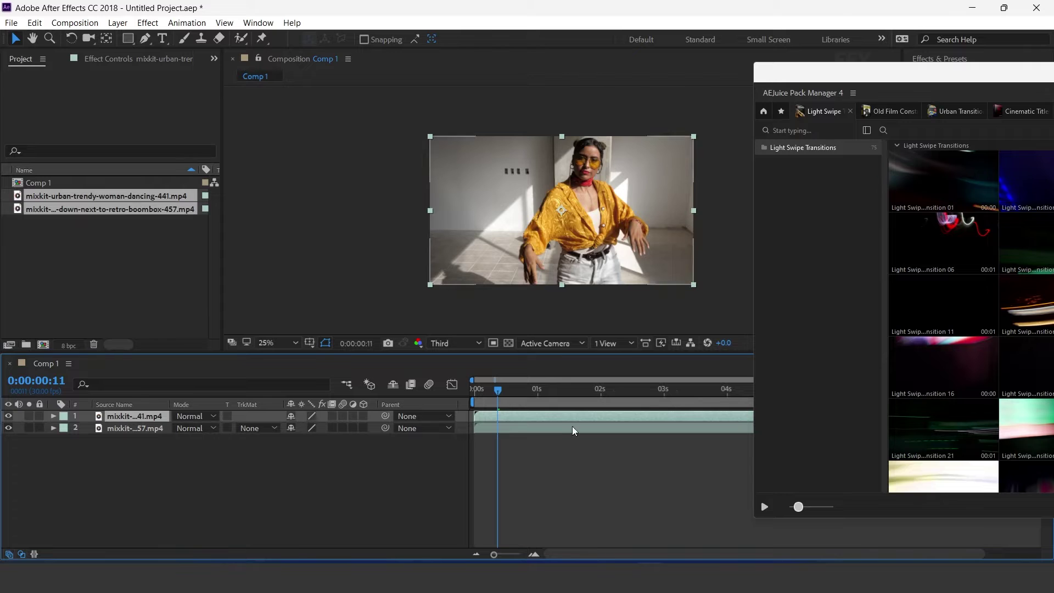
{"action": "key", "text": "space"}
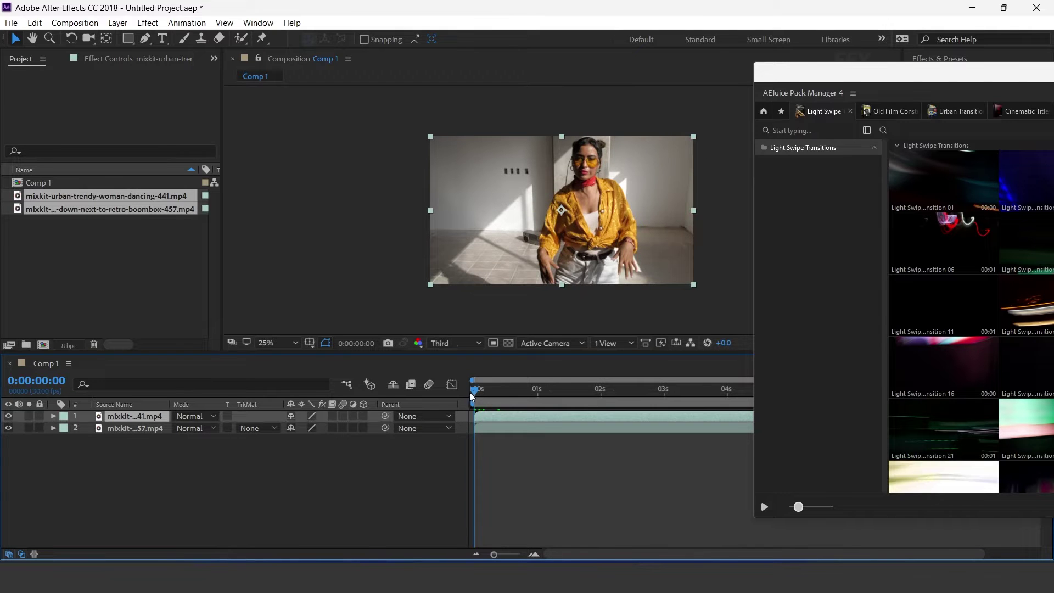
{"action": "left_click_drag", "start_coordinate": [634, 405], "coordinate": [665, 396]}
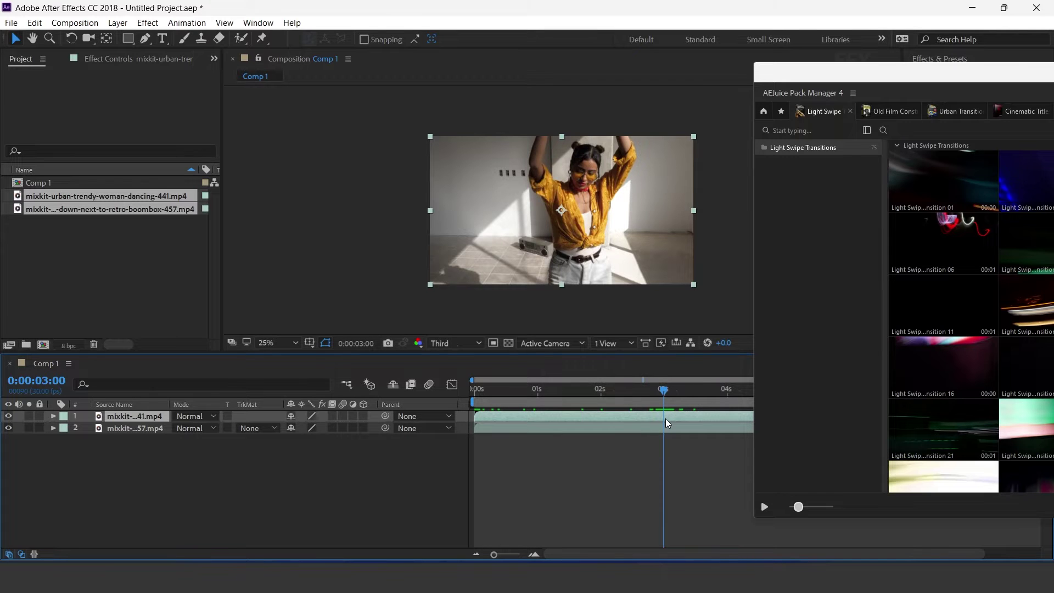
{"action": "key", "text": "alt+bracketright"}
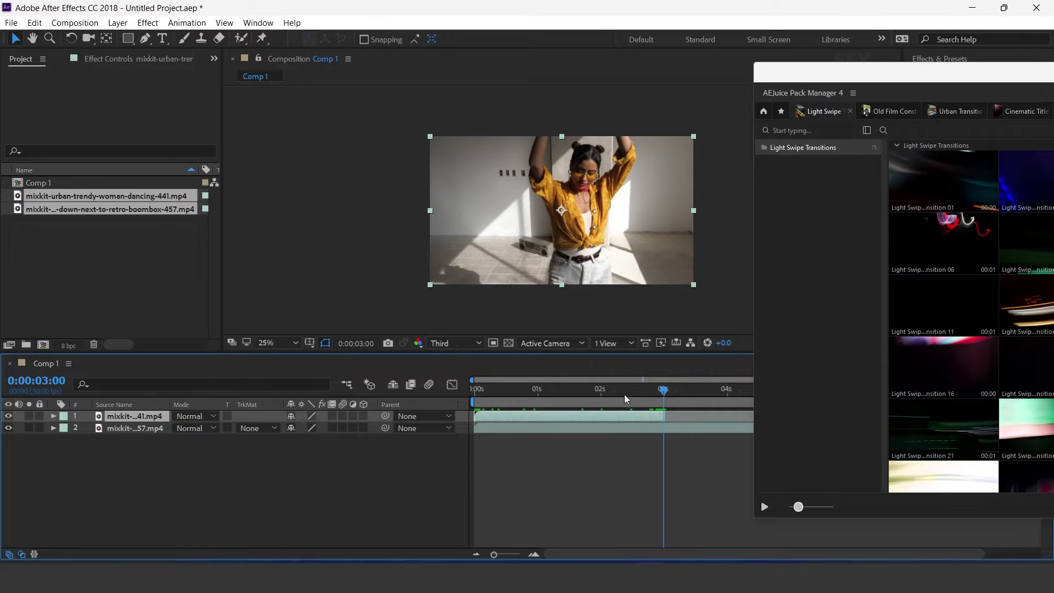
{"action": "left_click", "coordinate": [136, 432]}
{"action": "left_click_drag", "start_coordinate": [485, 430], "coordinate": [673, 433]}
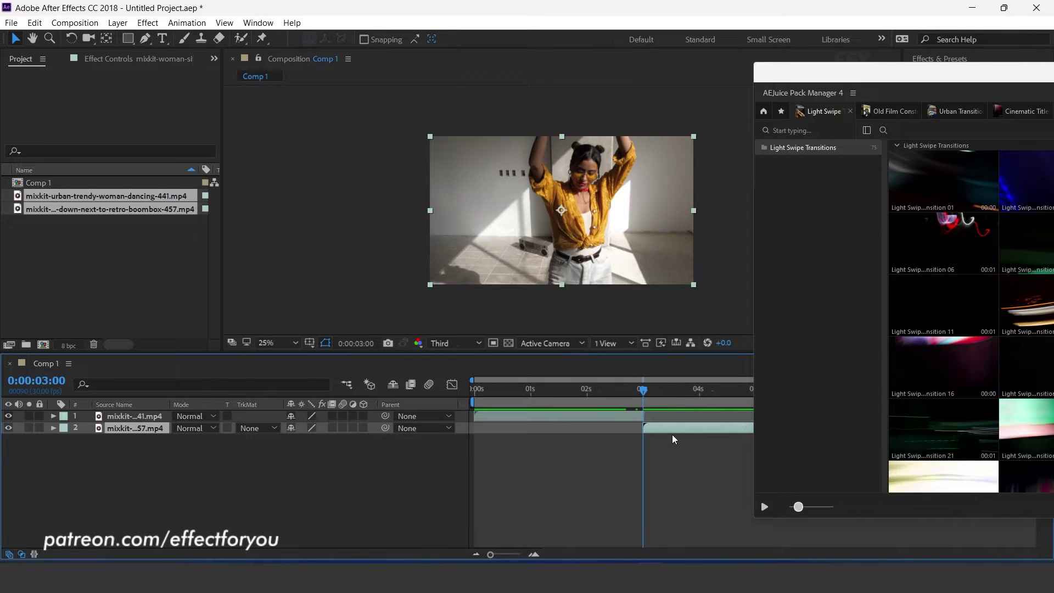
- Import Light Swipe Transition 05 from the Pack Manager at the cut between the two clips
{"action": "left_click_drag", "start_coordinate": [911, 71], "coordinate": [804, 82]}
{"action": "left_click_drag", "start_coordinate": [1024, 79], "coordinate": [681, 56]}
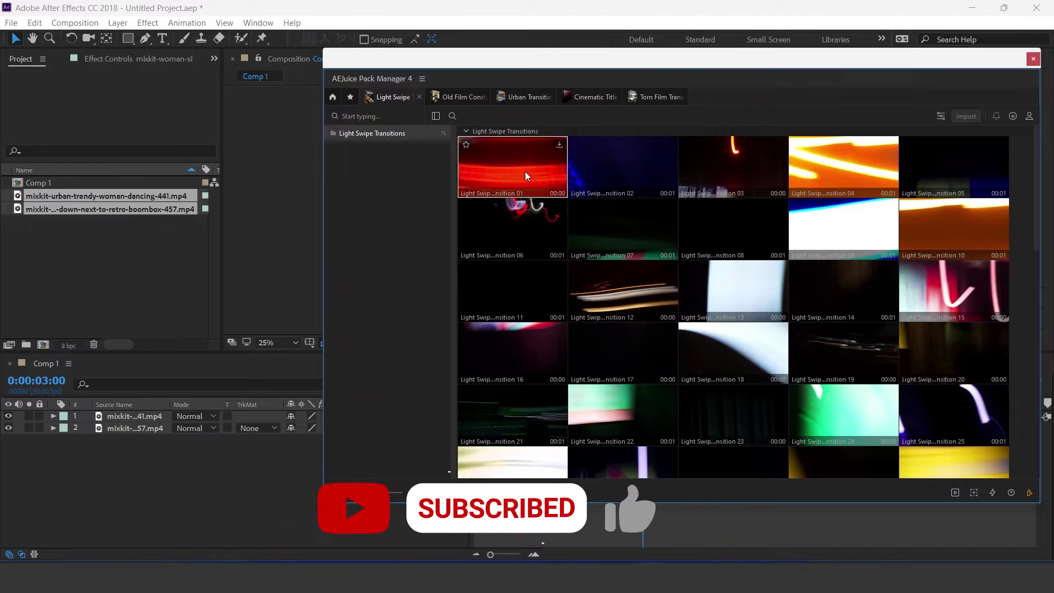
{"action": "mouse_move", "coordinate": [728, 184]}
{"action": "mouse_move", "coordinate": [930, 171]}
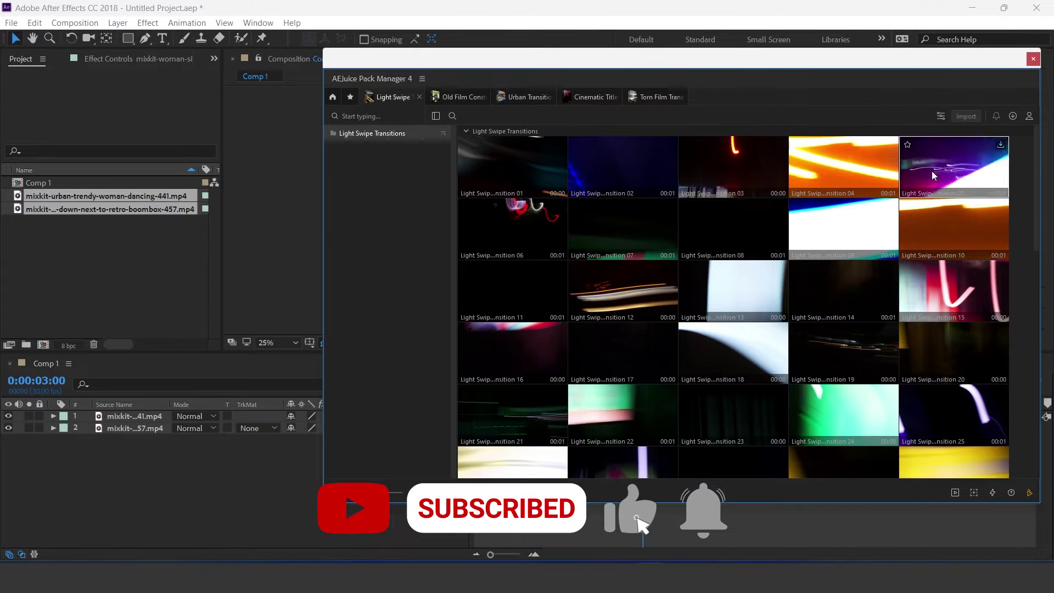
{"action": "left_click", "coordinate": [1001, 147]}
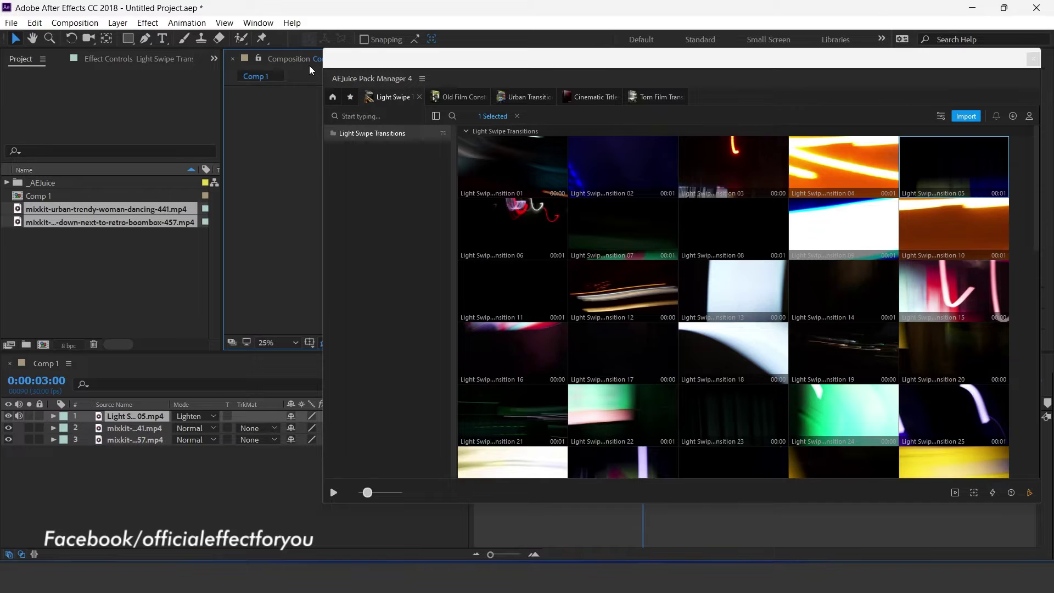
- Preview the transition from 0:00:02:00, and shift the Light Swipe layer earlier to start at about 2.1 seconds
{"action": "left_click_drag", "start_coordinate": [339, 63], "coordinate": [713, 109]}
{"action": "left_click_drag", "start_coordinate": [926, 108], "coordinate": [927, 108]}
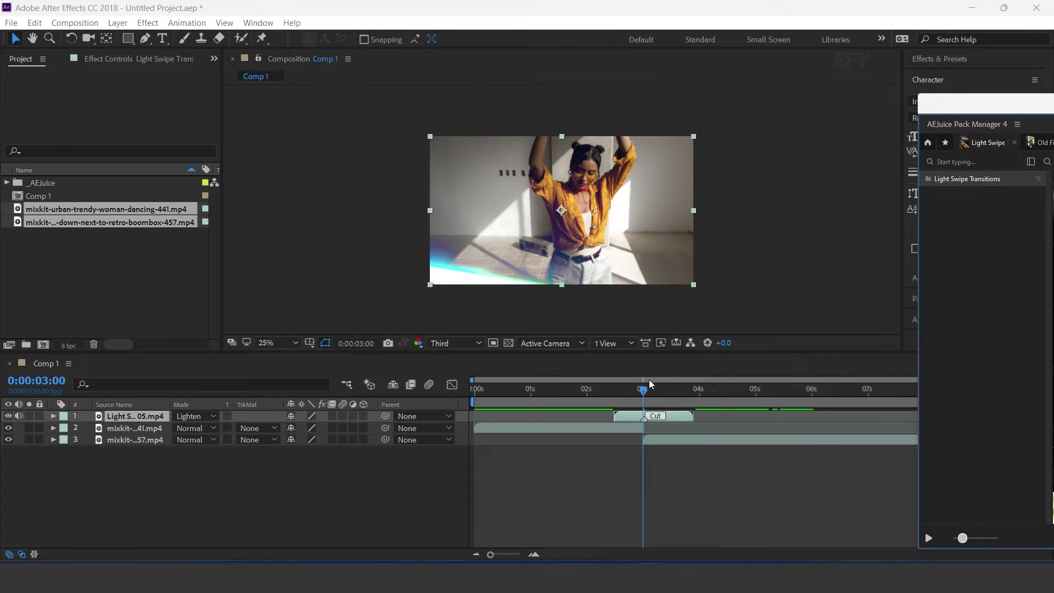
{"action": "left_click", "coordinate": [587, 391]}
{"action": "key", "text": "space"}
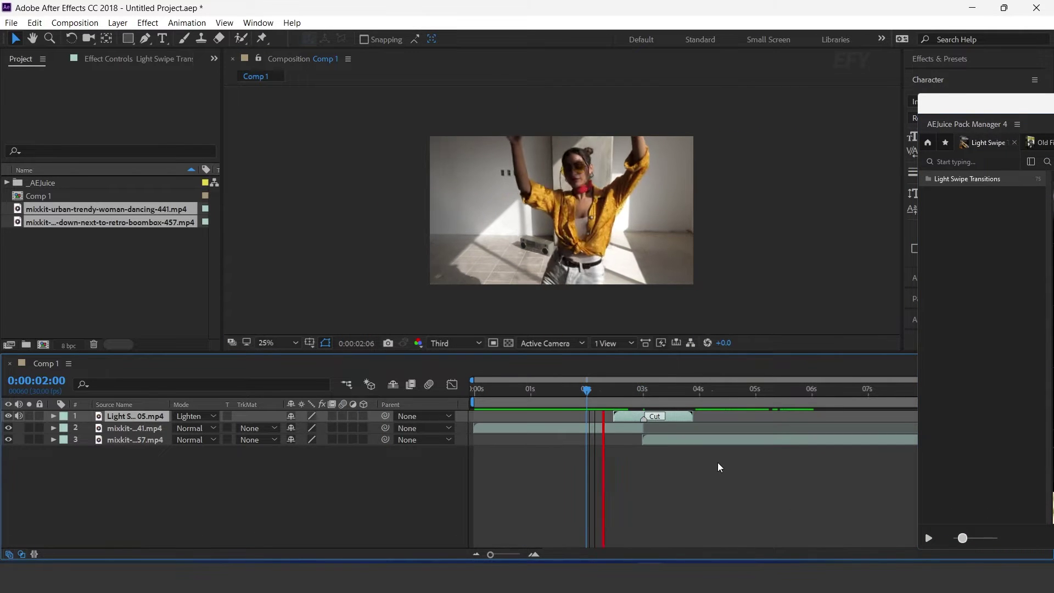
{"action": "mouse_move", "coordinate": [631, 390]}
{"action": "left_mouse_down"}
{"action": "mouse_move", "coordinate": [648, 392]}
{"action": "mouse_move", "coordinate": [585, 395]}
{"action": "mouse_move", "coordinate": [629, 395]}
{"action": "left_mouse_up"}
{"action": "key", "text": "equal"}
{"action": "left_click_drag", "start_coordinate": [715, 420], "coordinate": [673, 418]}
{"action": "key", "text": "minus"}
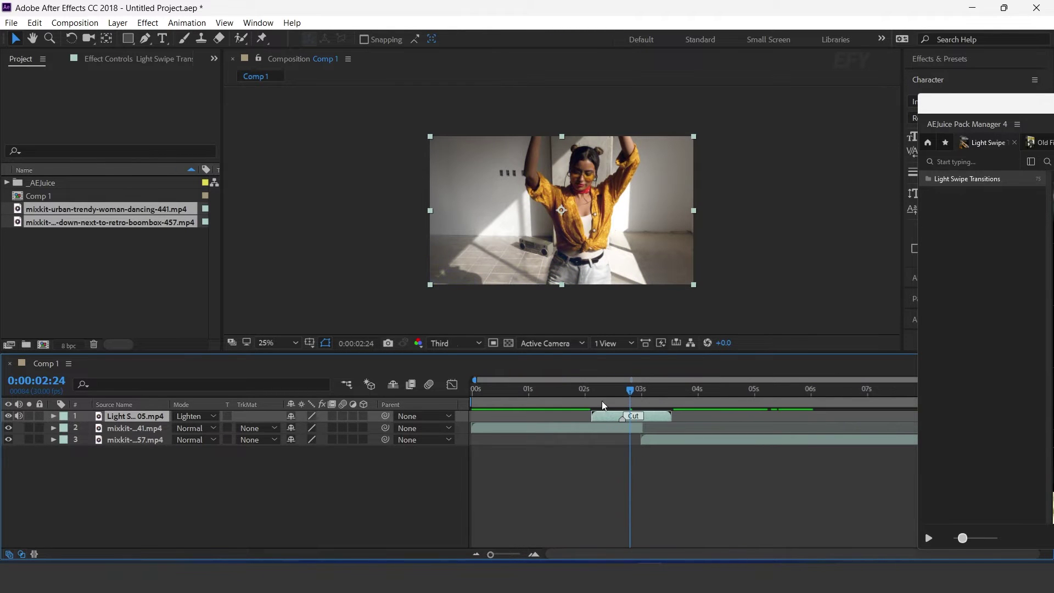
- Play back the light swipe over the cut several times to check its timing
{"action": "left_click", "coordinate": [593, 390]}
{"action": "key", "text": "space"}
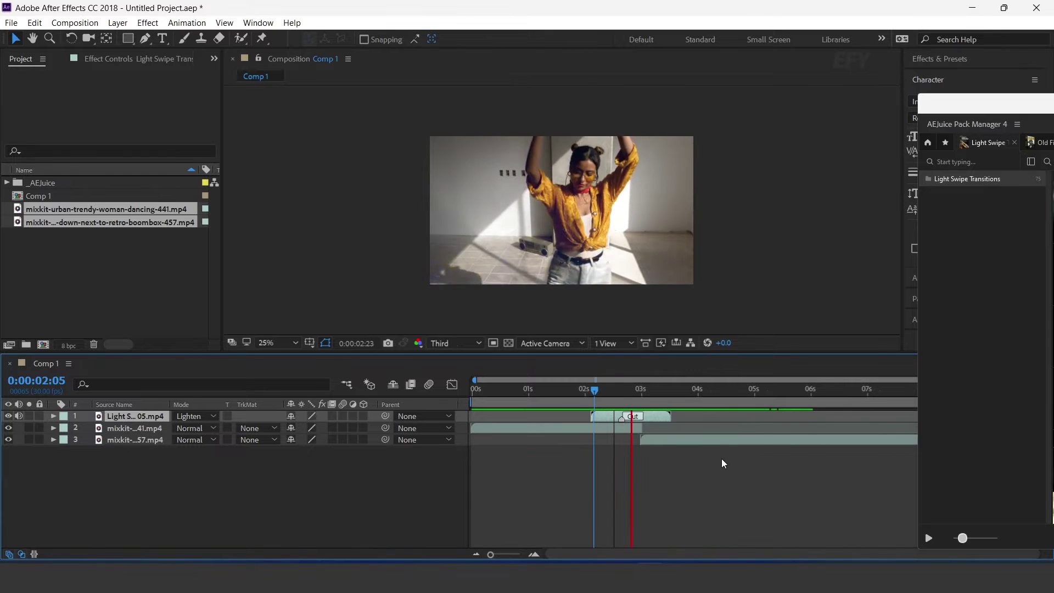
{"action": "left_click", "coordinate": [586, 390]}
{"action": "key", "text": "space"}
{"action": "left_click", "coordinate": [583, 390]}
{"action": "key", "text": "space"}
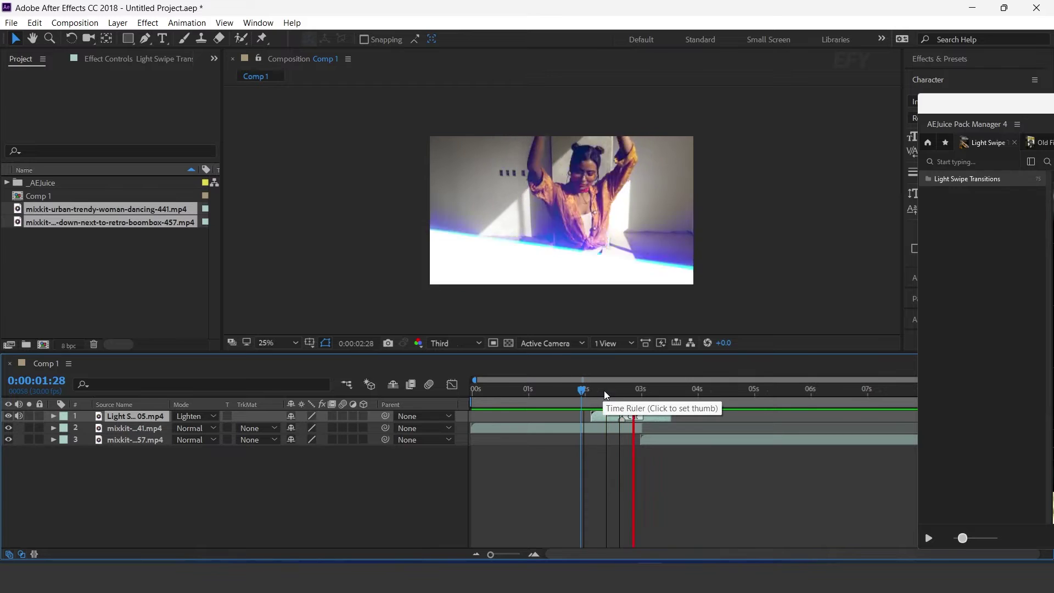
{"action": "left_click", "coordinate": [631, 393]}
{"action": "key", "text": "space"}
{"action": "key", "text": "space"}
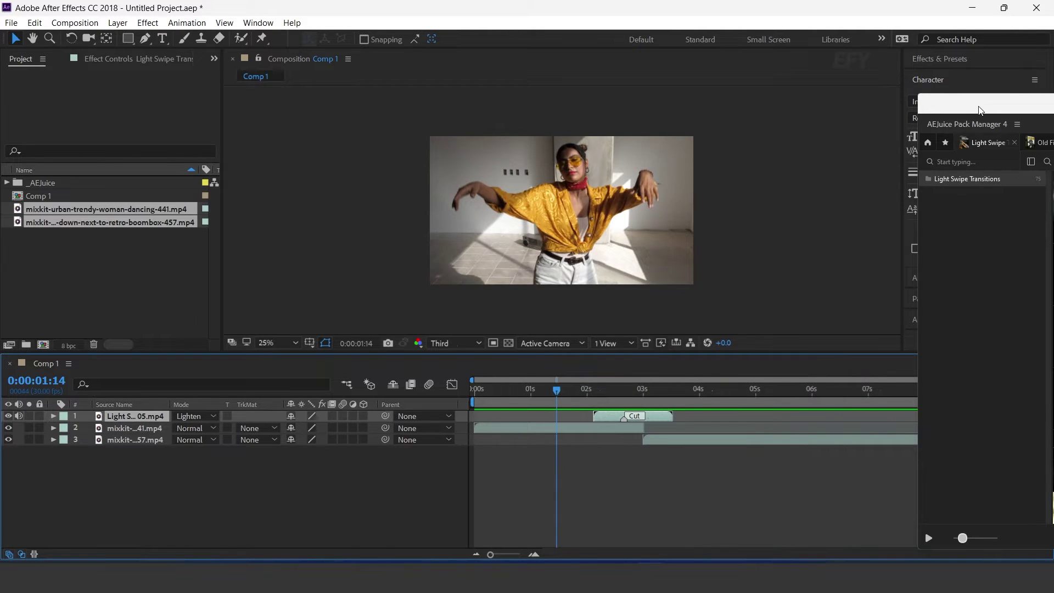
- Return to the Pack Manager and look through more of the Light Swipe Transitions
{"action": "left_click_drag", "start_coordinate": [976, 107], "coordinate": [281, 80]}
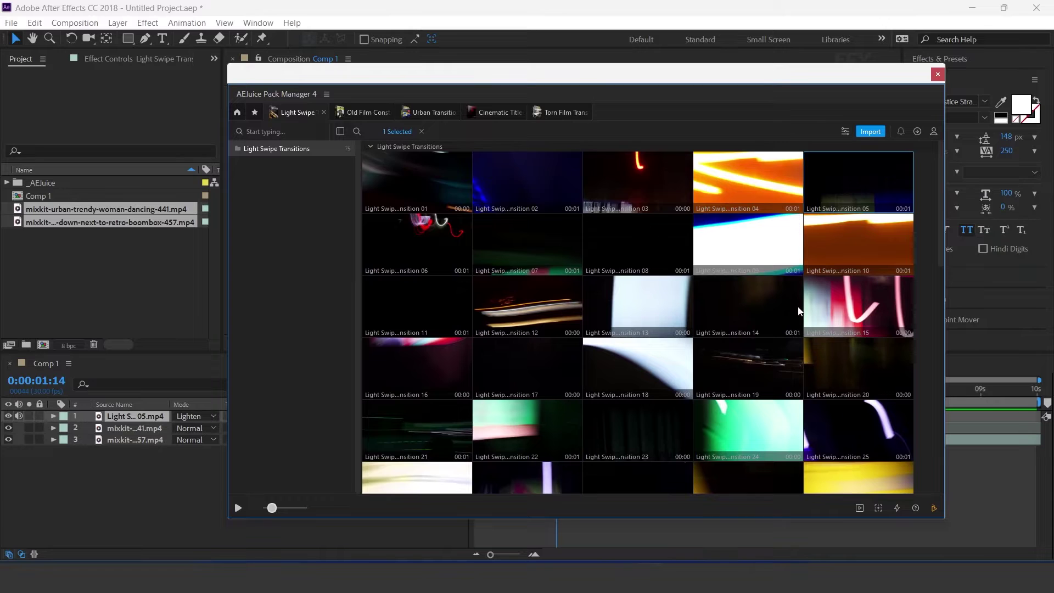
{"action": "scroll", "coordinate": [780, 418], "scroll_direction": "down", "scroll_amount": 3}
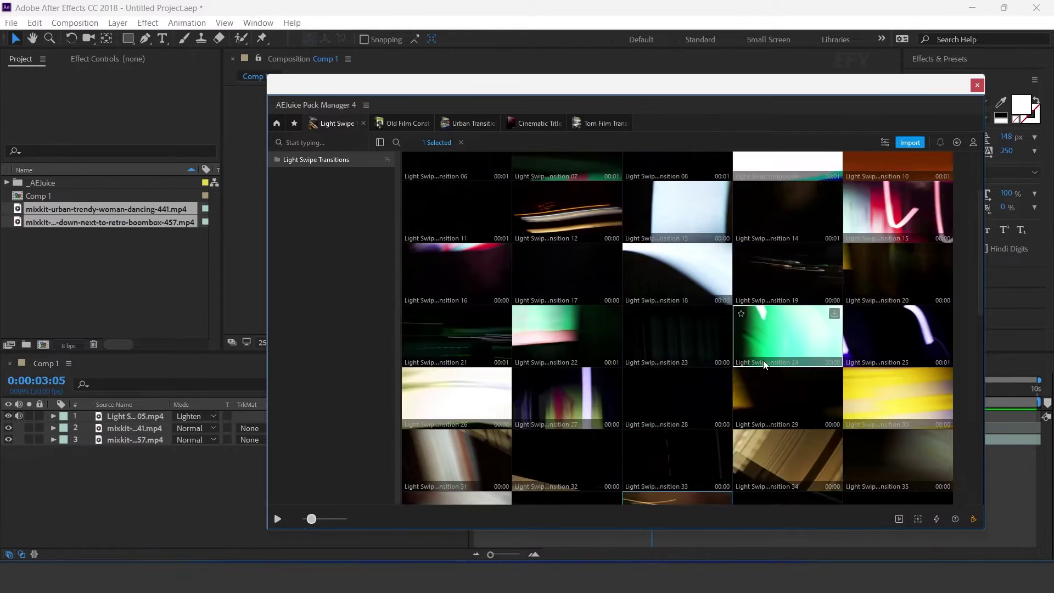
{"action": "scroll", "coordinate": [779, 368], "scroll_direction": "up", "scroll_amount": 3}
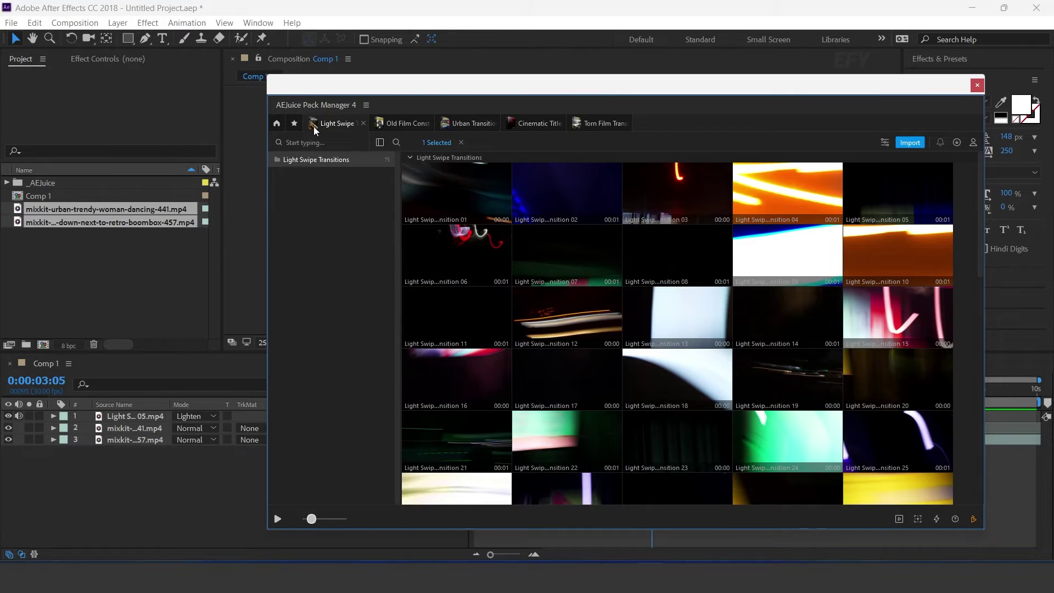
- Open the Old Film pack and look through its categories, from Dust and Scratches and Film Burns to Film Transitions
{"action": "left_click", "coordinate": [403, 124]}
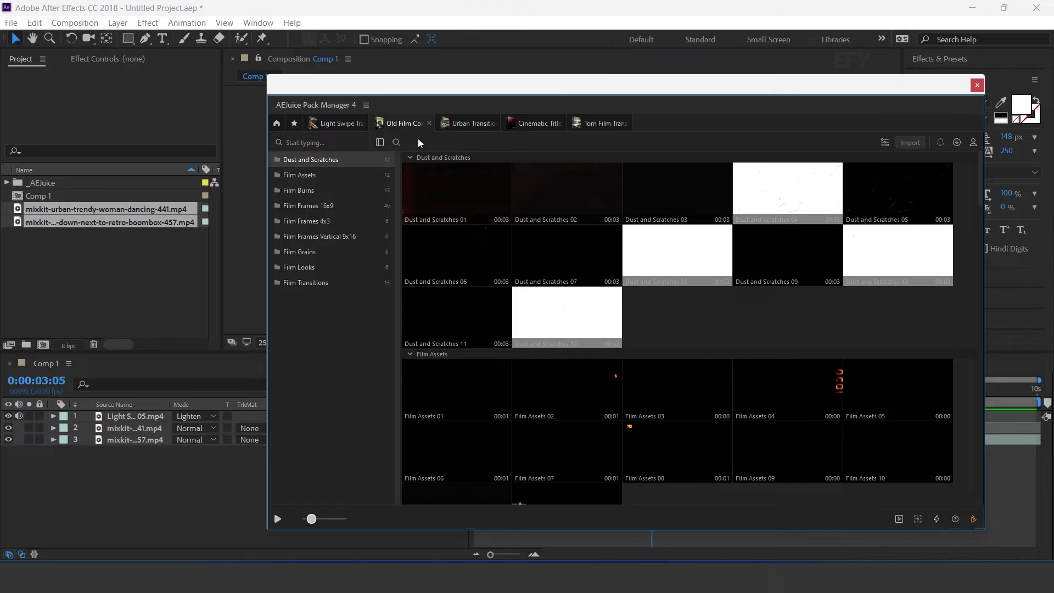
{"action": "left_click", "coordinate": [301, 175]}
{"action": "left_click", "coordinate": [302, 191]}
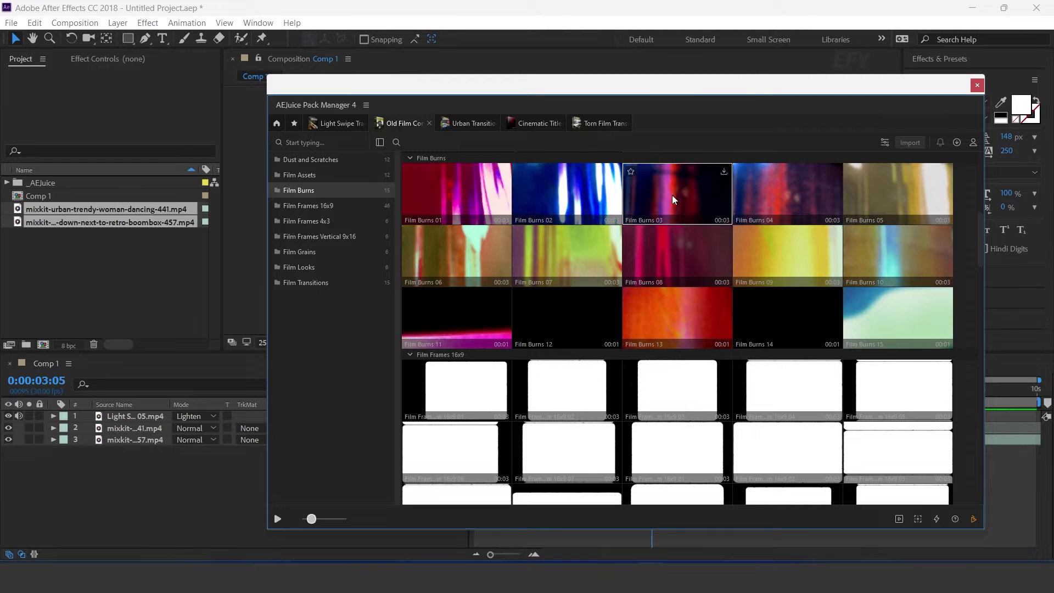
{"action": "left_click", "coordinate": [287, 211]}
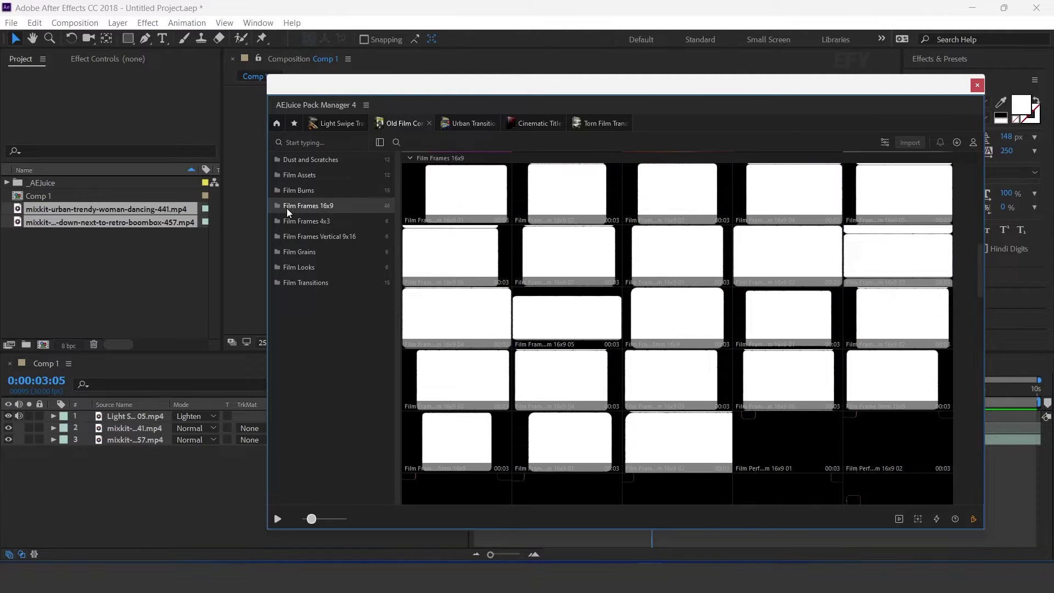
{"action": "left_click", "coordinate": [319, 230]}
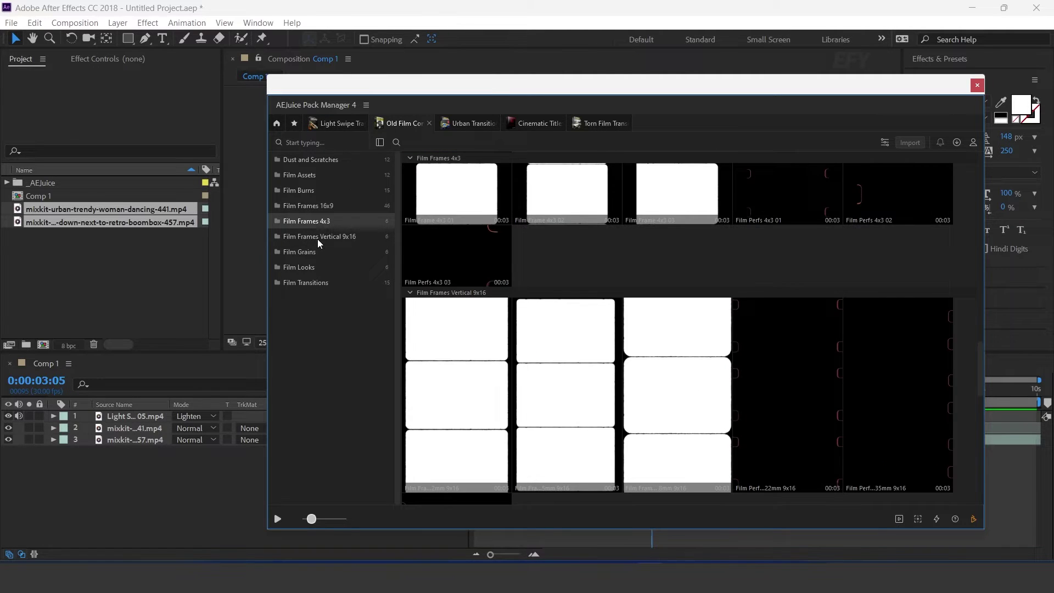
{"action": "left_click", "coordinate": [318, 237]}
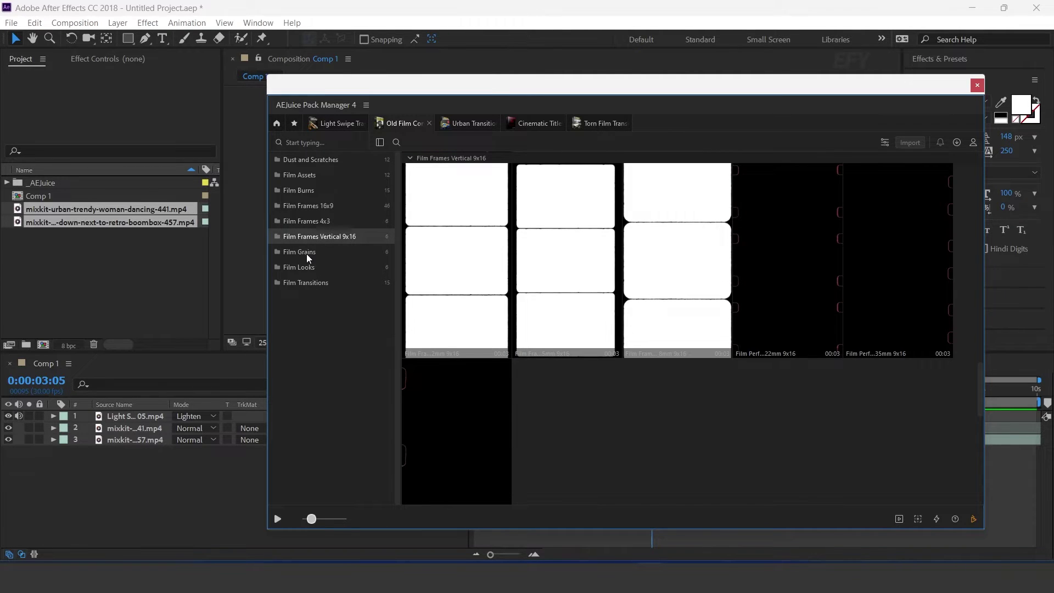
{"action": "left_click", "coordinate": [307, 255]}
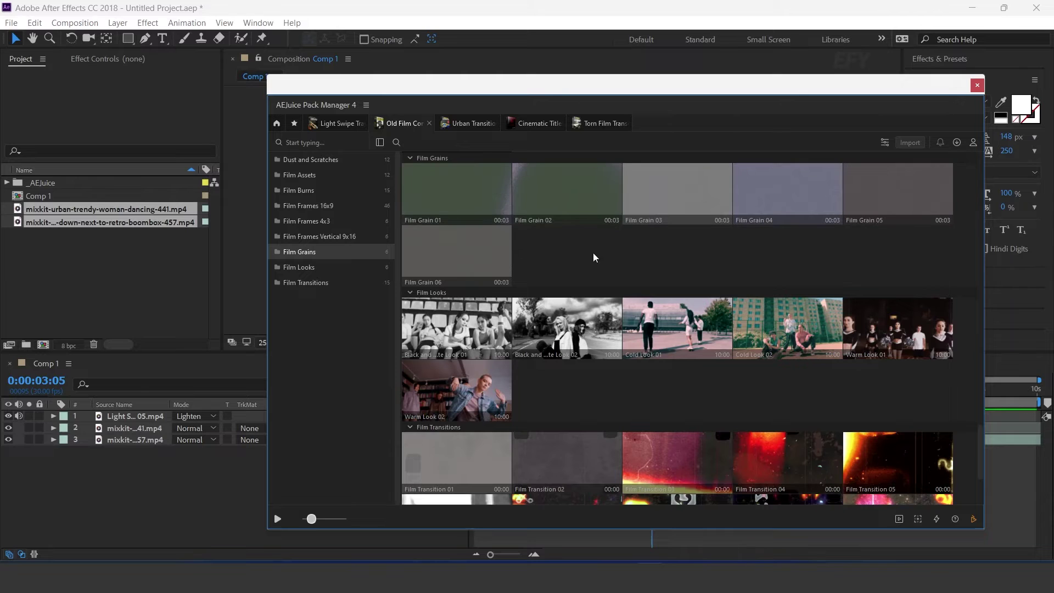
{"action": "left_click", "coordinate": [287, 269]}
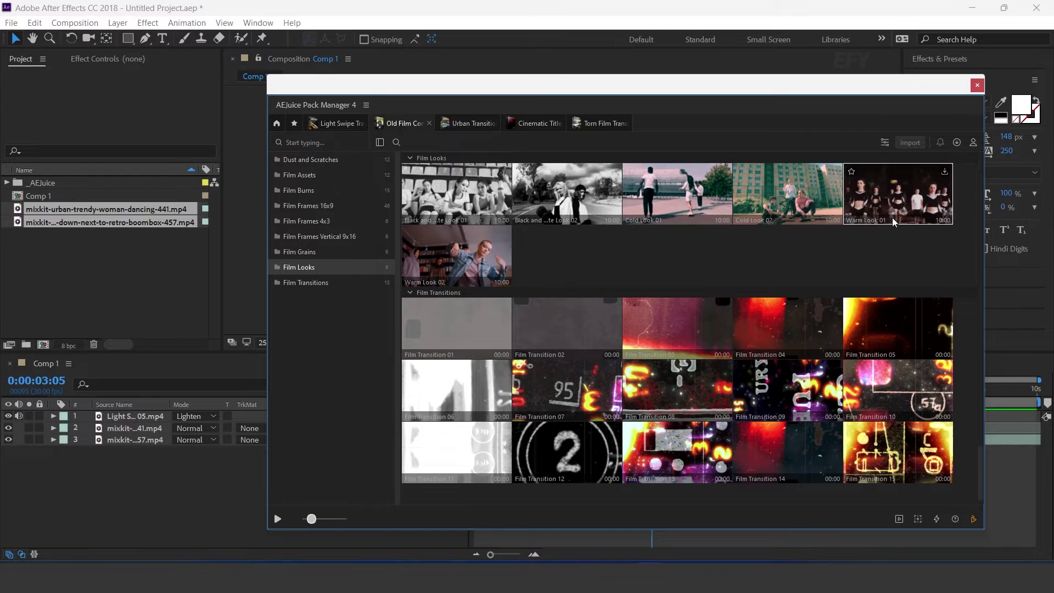
{"action": "left_click", "coordinate": [295, 285]}
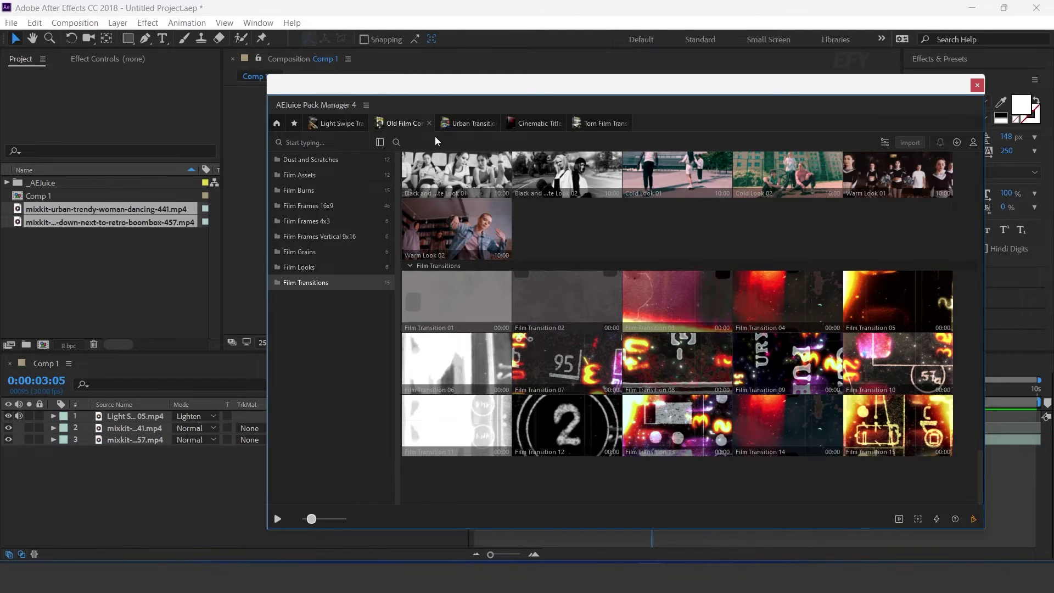
- Import the Warm Look 01 film look above the woman-dancing clip at the start of Comp 1
{"action": "left_click_drag", "start_coordinate": [432, 91], "coordinate": [576, 88]}
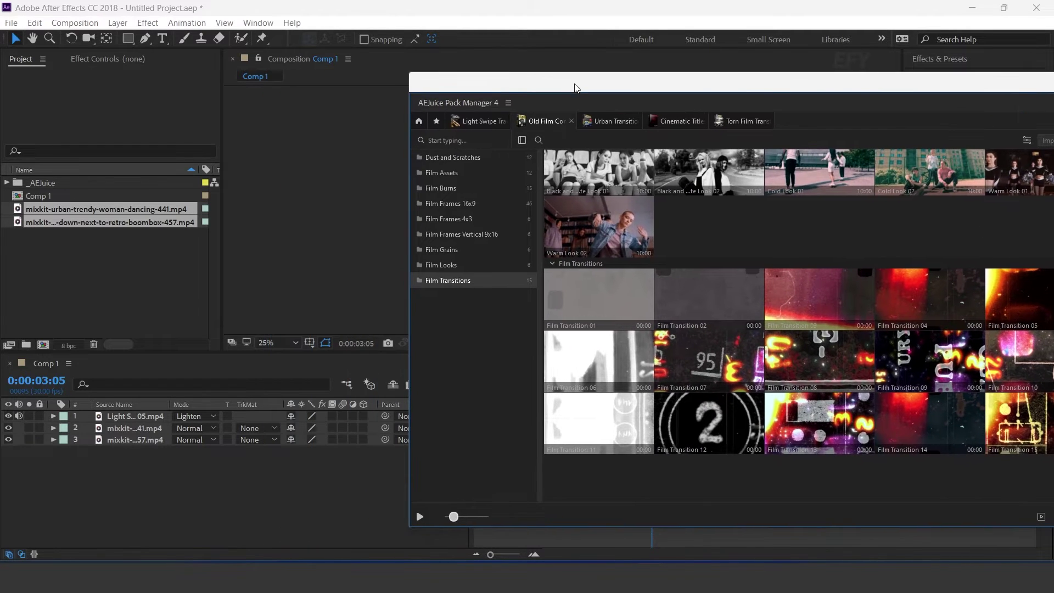
{"action": "left_click", "coordinate": [440, 265]}
{"action": "left_click_drag", "start_coordinate": [461, 86], "coordinate": [818, 115]}
{"action": "left_click", "coordinate": [549, 430]}
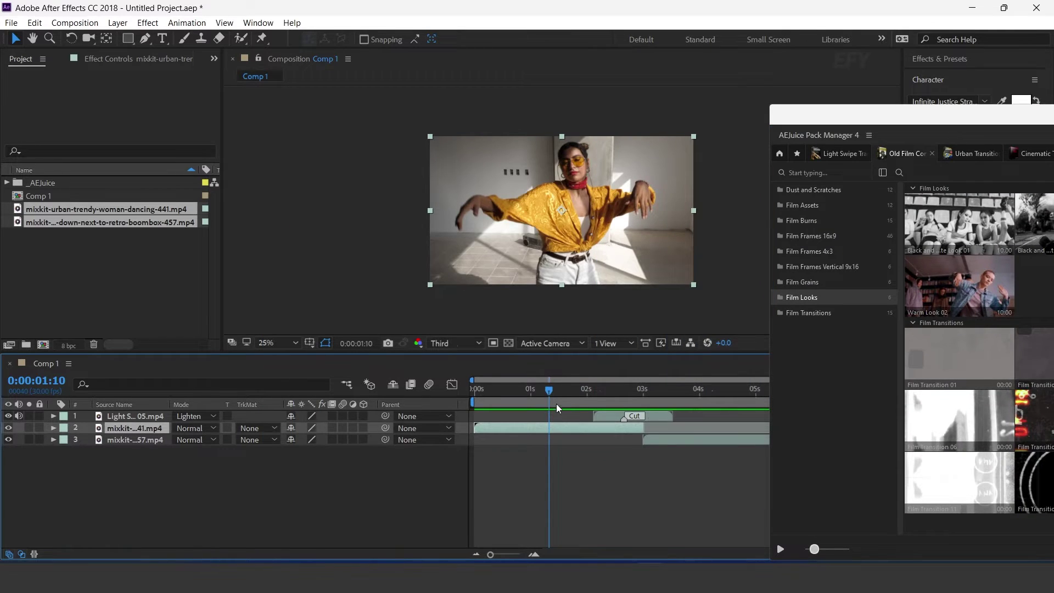
{"action": "left_click_drag", "start_coordinate": [545, 393], "coordinate": [454, 431]}
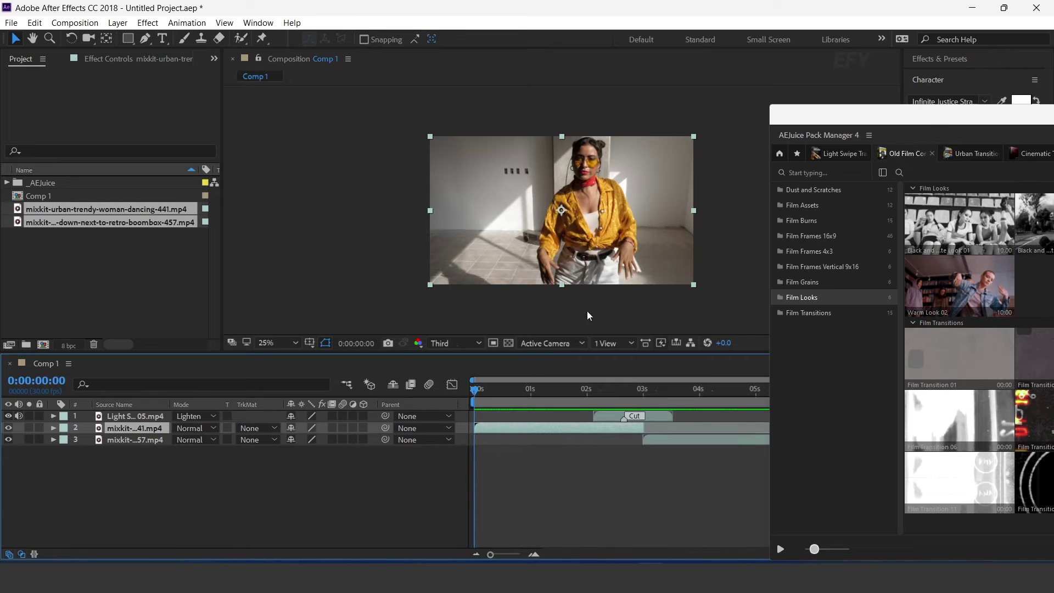
{"action": "left_click_drag", "start_coordinate": [914, 120], "coordinate": [318, 88]}
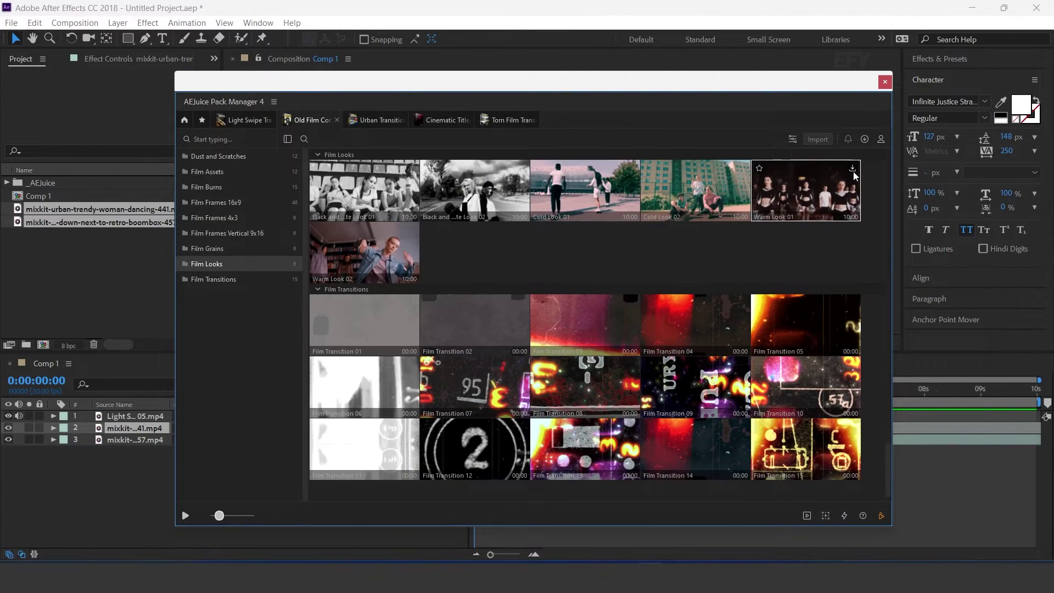
{"action": "left_click", "coordinate": [852, 170]}
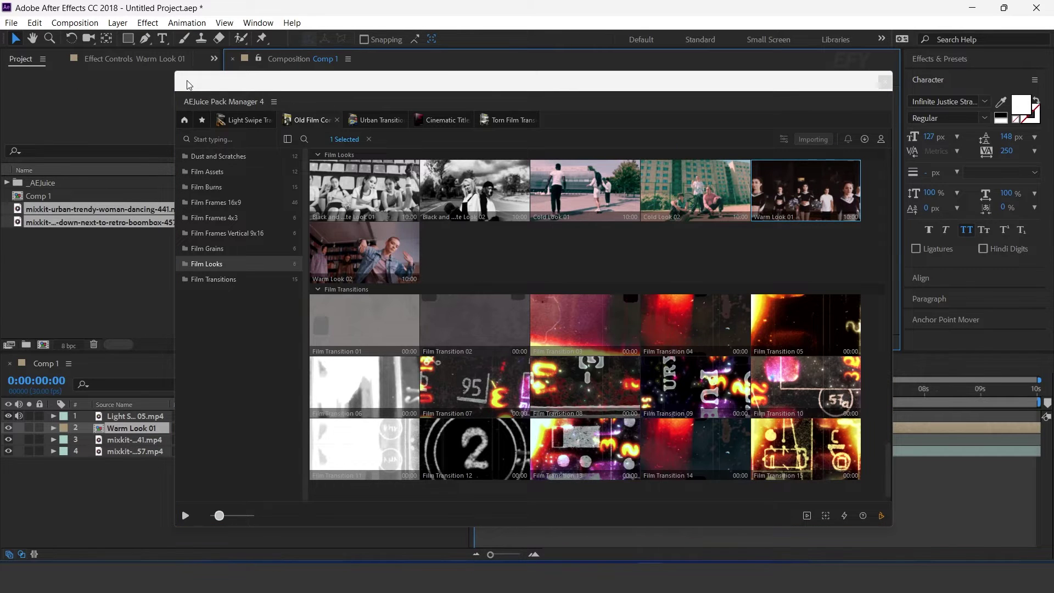
- Hide the original woman-dancing clip in Comp 1 and the Gaussian Blur layer inside the Warm Look 01 composition
{"action": "left_click_drag", "start_coordinate": [185, 85], "coordinate": [888, 126]}
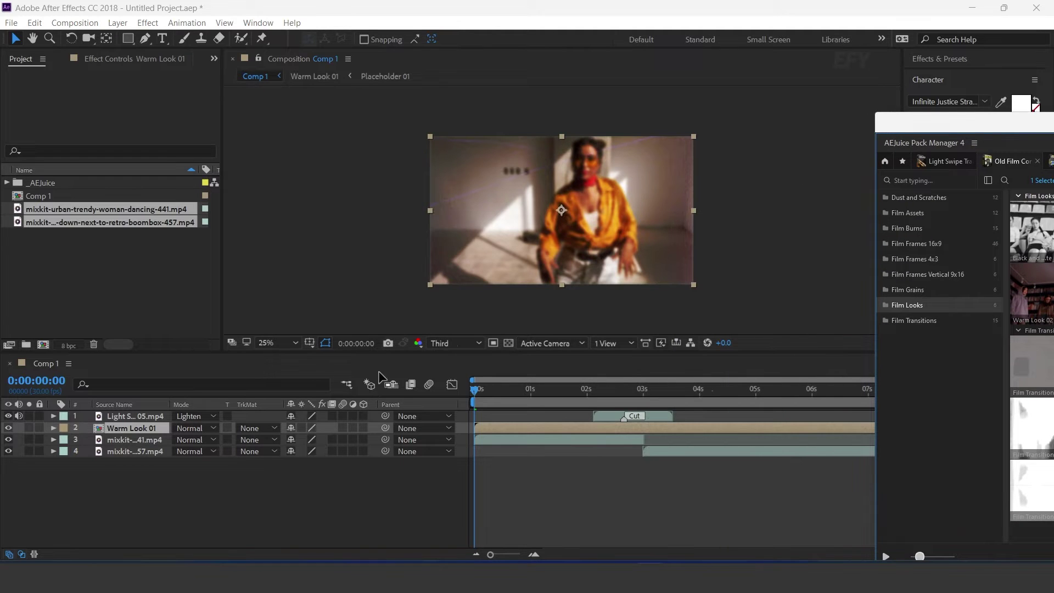
{"action": "left_click", "coordinate": [124, 443]}
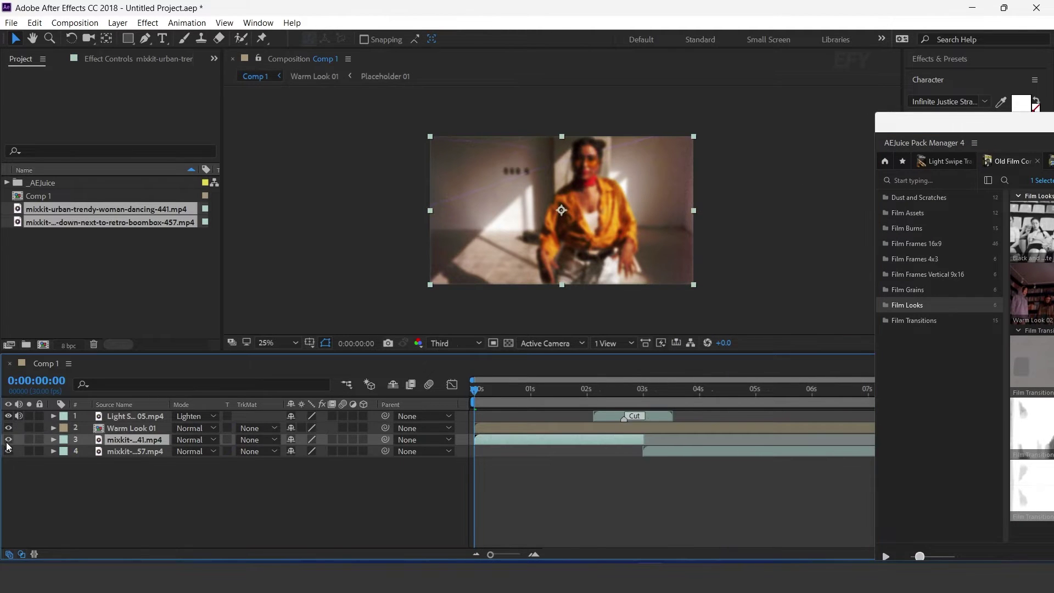
{"action": "double_click", "coordinate": [134, 429]}
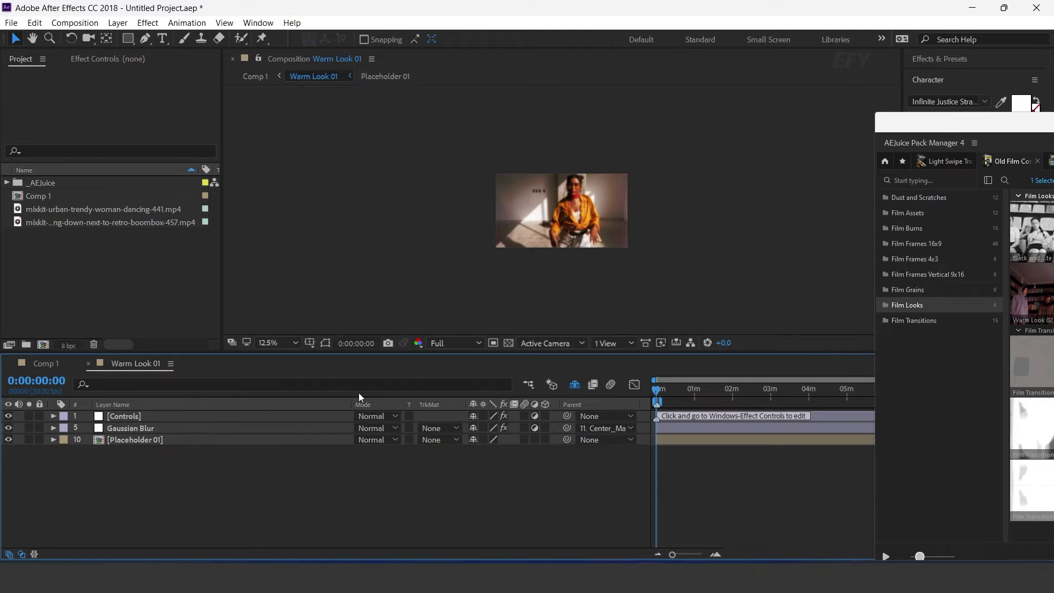
{"action": "left_click", "coordinate": [128, 432]}
{"action": "scroll", "coordinate": [578, 205], "scroll_direction": "up", "scroll_amount": 2}
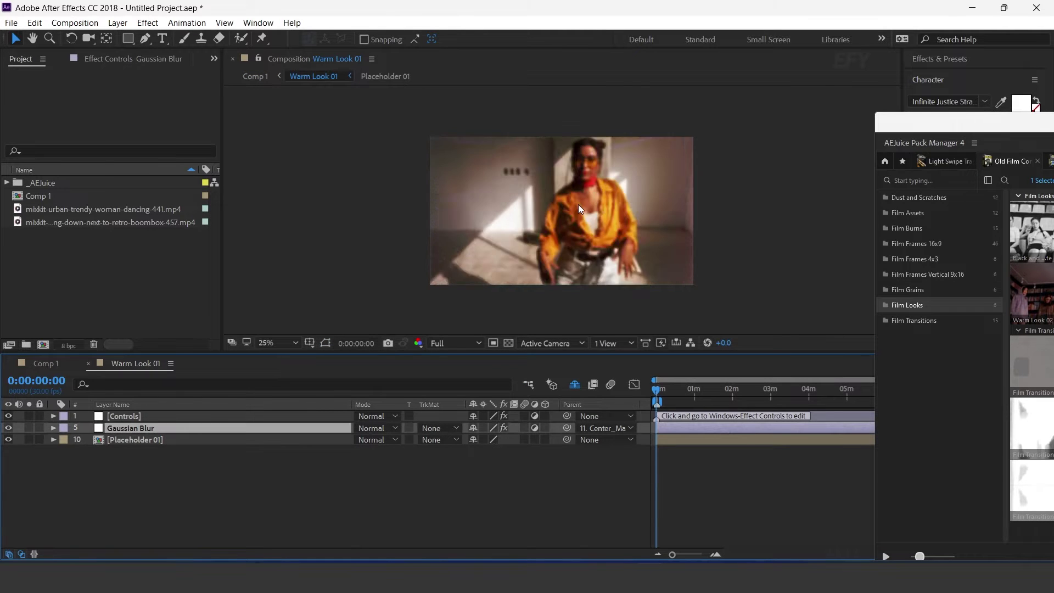
{"action": "left_click", "coordinate": [9, 429]}
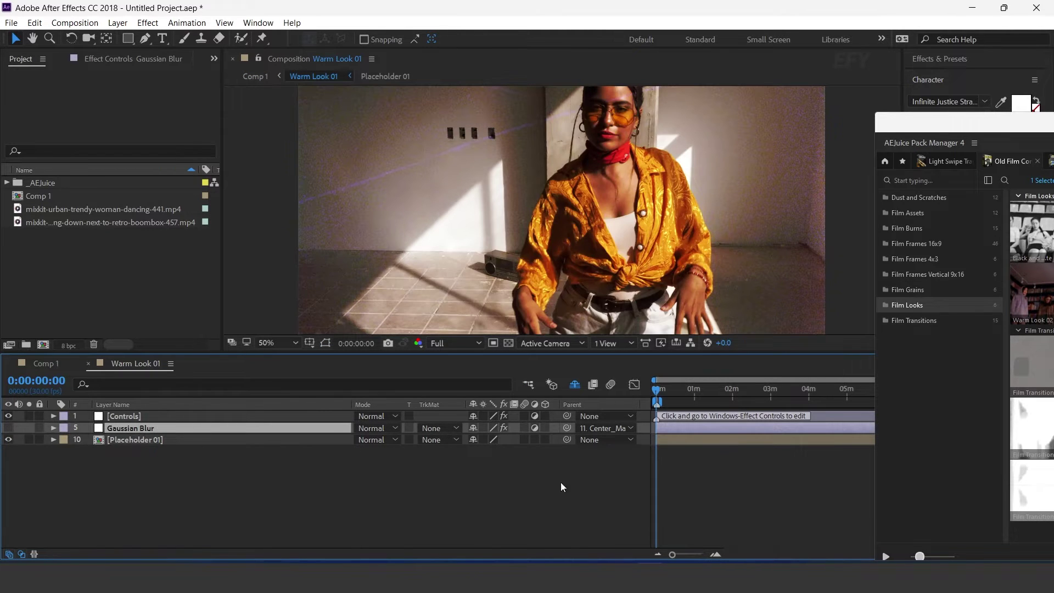
- Return to Comp 1 and scrub through the first second to check the warm look without the blur
{"action": "left_click", "coordinate": [44, 365]}
{"action": "left_click", "coordinate": [44, 364]}
{"action": "left_click_drag", "start_coordinate": [489, 389], "coordinate": [536, 394]}
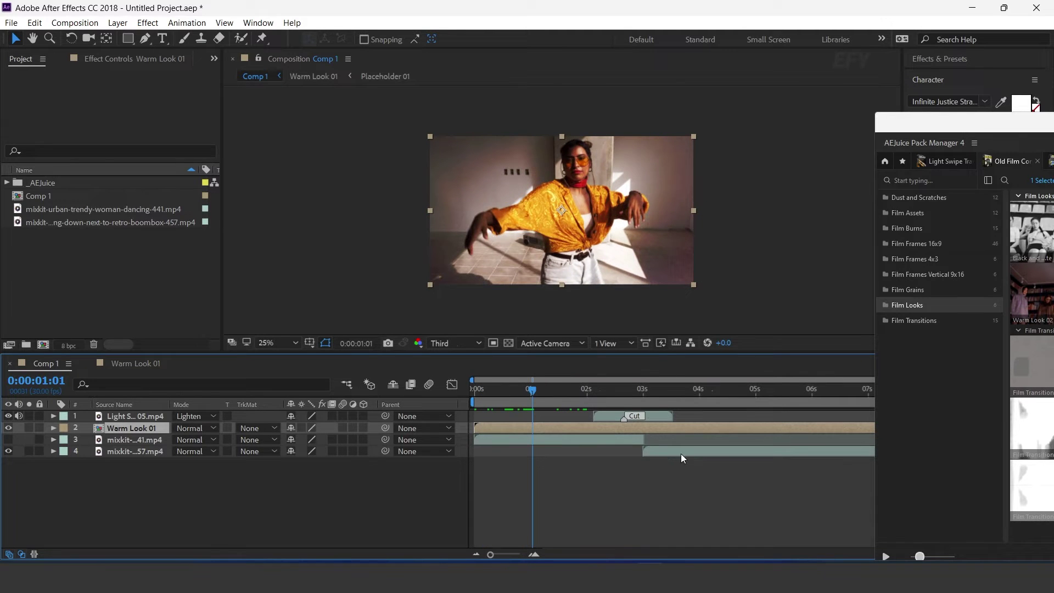
- Import the Warm Look 01 film look above the retro-boombox clip at 0:00:02:29 and hide the original clip
{"action": "left_click", "coordinate": [111, 456]}
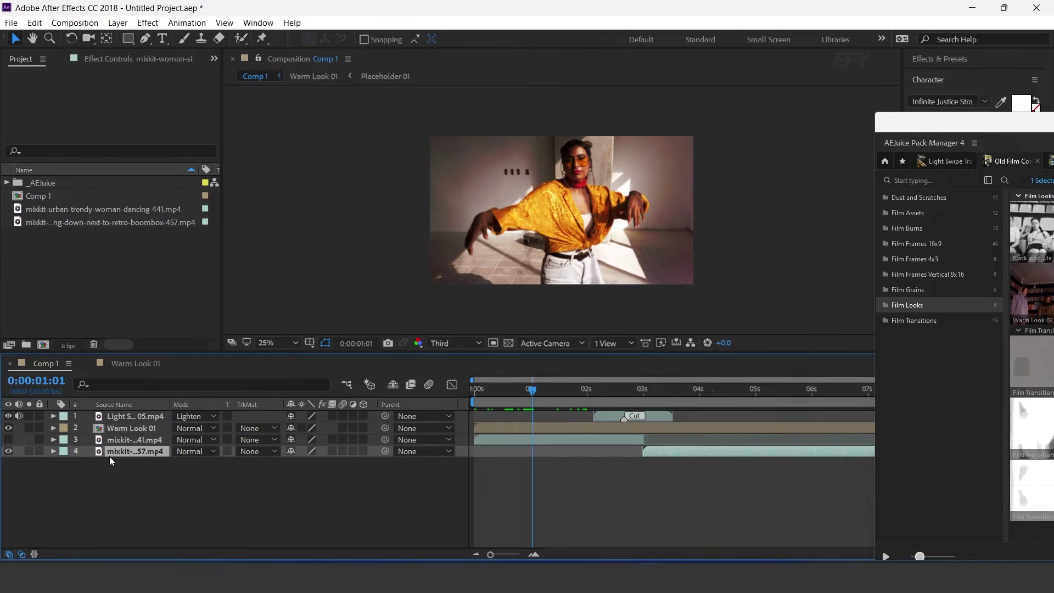
{"action": "left_click_drag", "start_coordinate": [532, 390], "coordinate": [641, 398]}
{"action": "mouse_move", "coordinate": [1004, 140]}
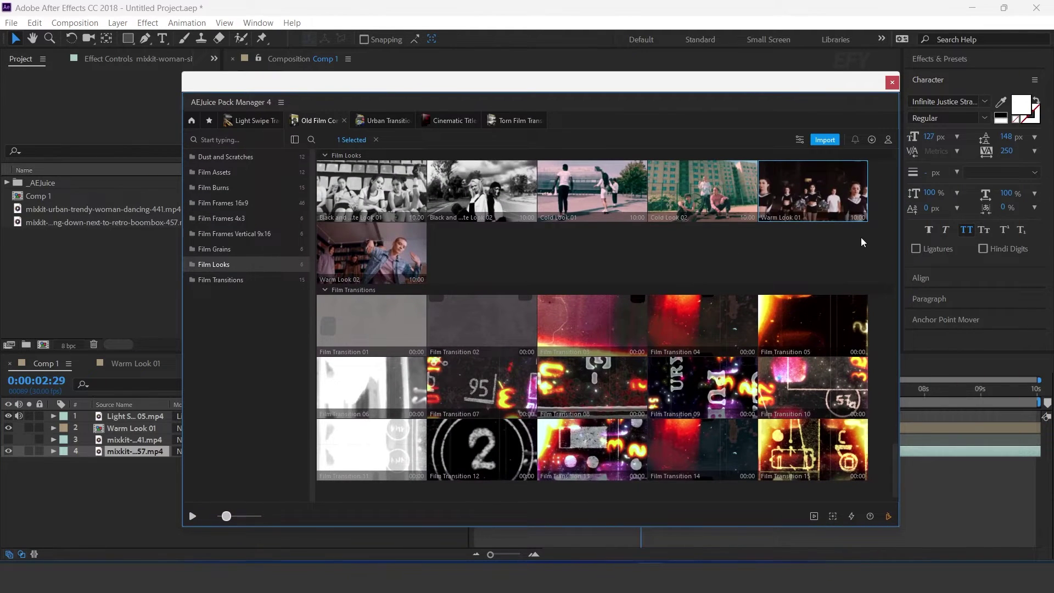
{"action": "double_click", "coordinate": [818, 195]}
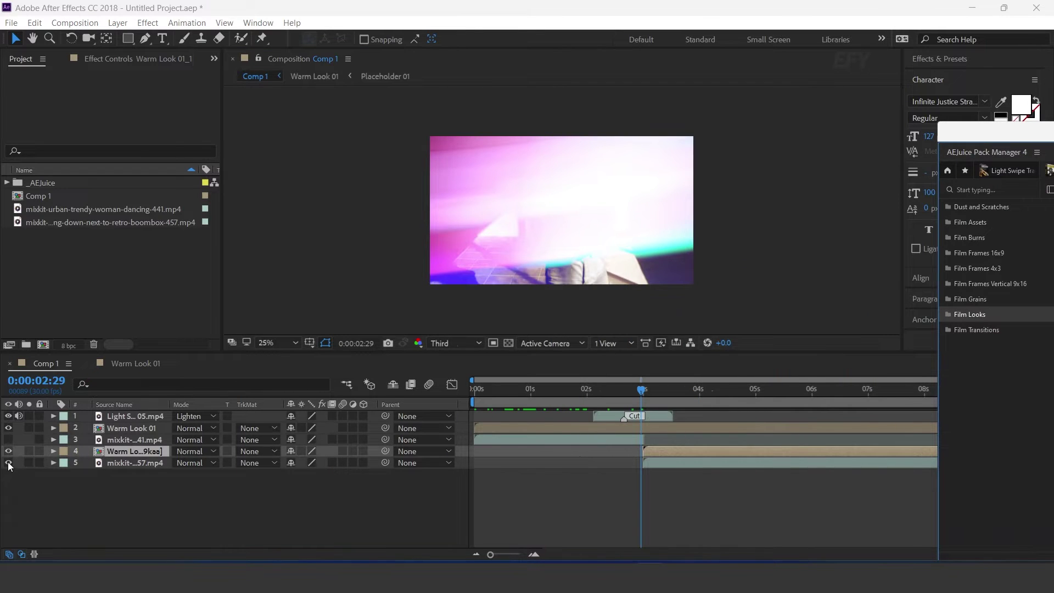
{"action": "left_click", "coordinate": [8, 462]}
- Trim the first Warm Look 01 layer to end at the cut, at 0:00:03:01, and play back the second clip
{"action": "mouse_move", "coordinate": [643, 391]}
{"action": "left_mouse_down"}
{"action": "mouse_move", "coordinate": [626, 389]}
{"action": "mouse_move", "coordinate": [633, 399]}
{"action": "left_mouse_up"}
{"action": "key", "text": "equal"}
{"action": "left_click", "coordinate": [690, 431]}
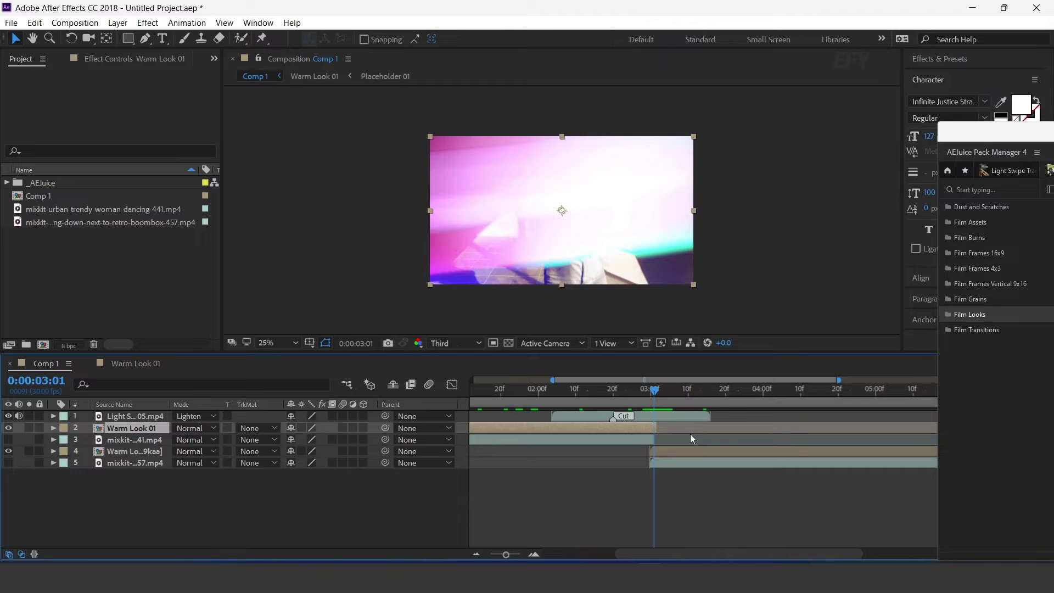
{"action": "key", "text": "minus"}
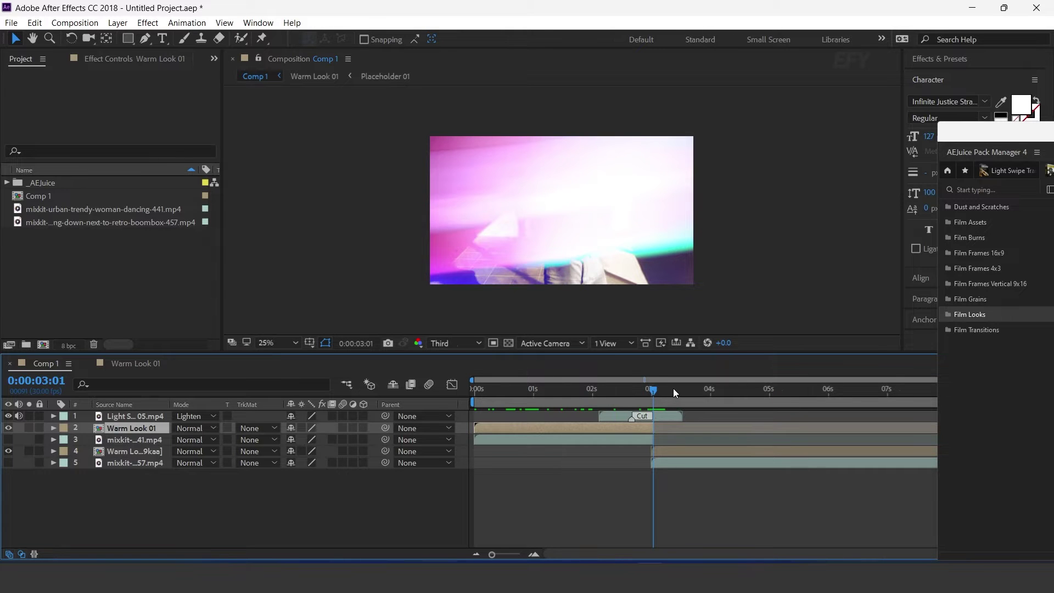
{"action": "key", "text": "space"}
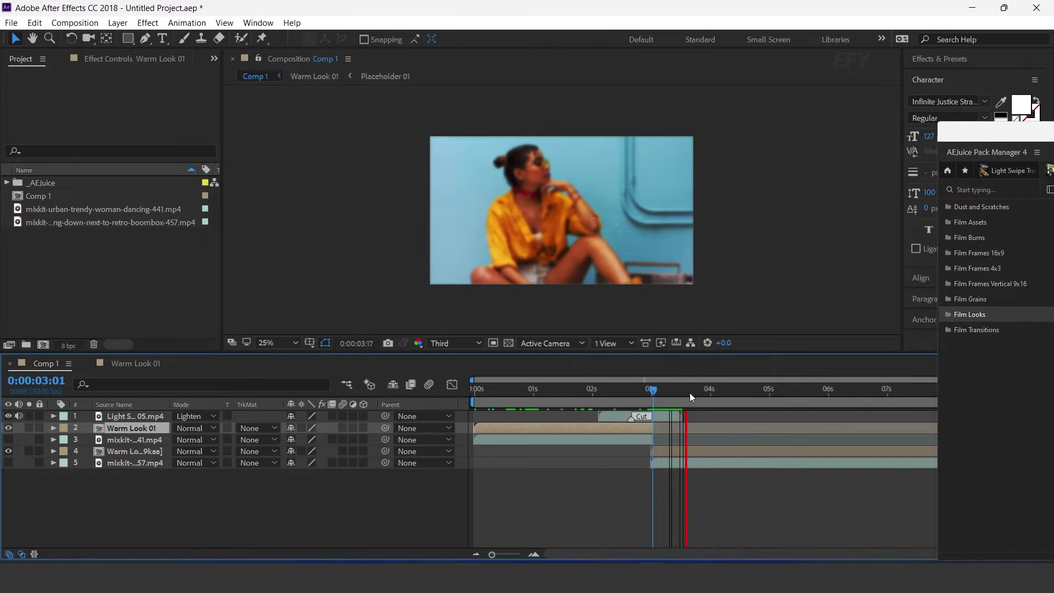
- Hide the Gaussian Blur layer inside the second Warm Look 01 composition
{"action": "double_click", "coordinate": [705, 449]}
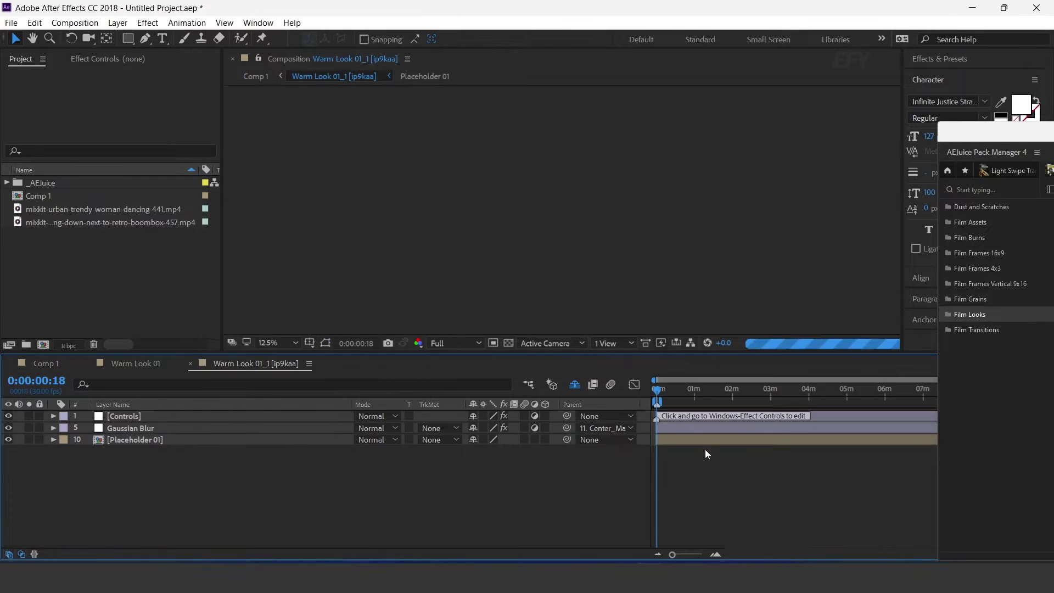
{"action": "left_click", "coordinate": [154, 428]}
{"action": "left_click", "coordinate": [8, 427]}
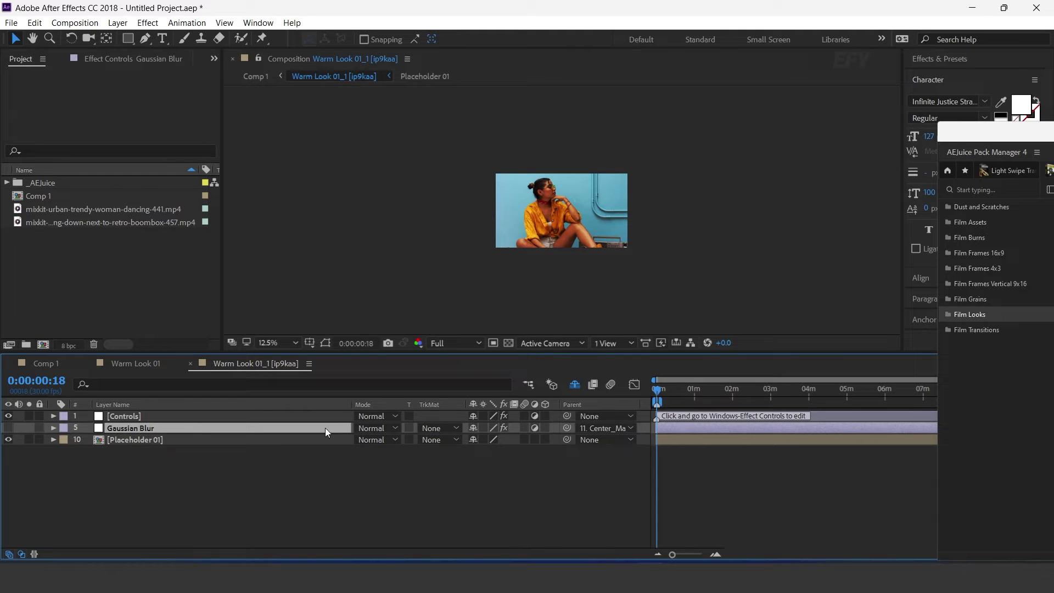
- Return to Comp 1 and play back from the cut to check the warm look on the boombox clip
{"action": "left_click", "coordinate": [41, 363]}
{"action": "left_click", "coordinate": [651, 384]}
{"action": "key", "text": "space"}
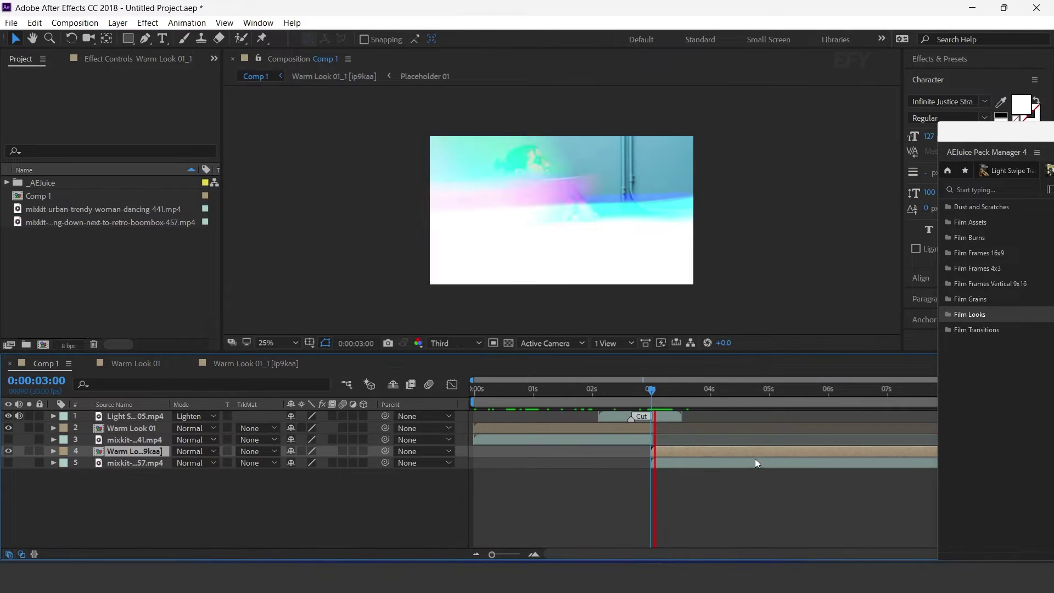
{"action": "scroll", "coordinate": [736, 484], "scroll_direction": "down", "scroll_amount": 1}
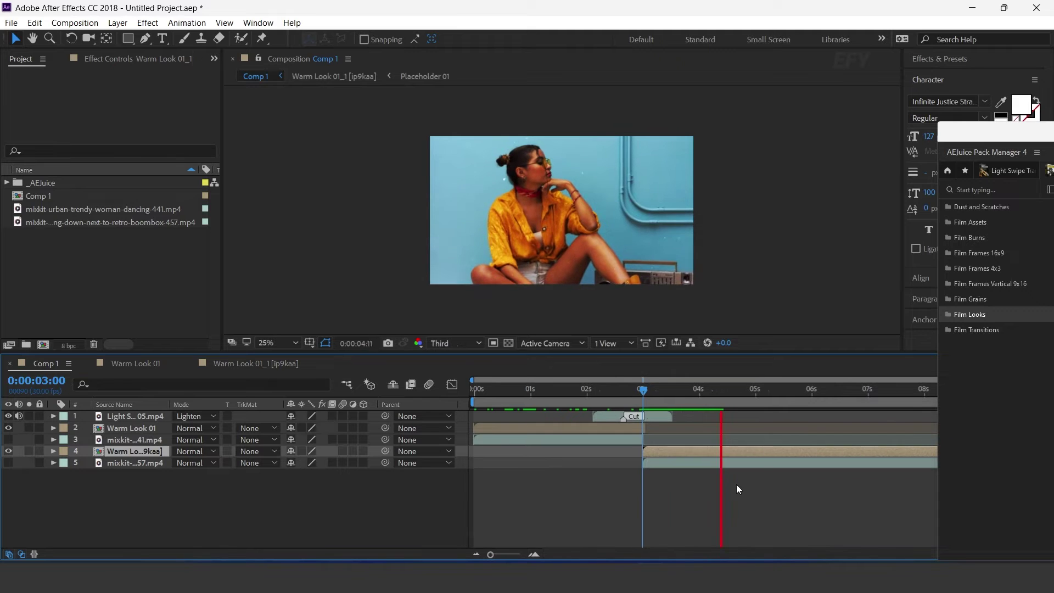
{"action": "left_click_drag", "start_coordinate": [779, 391], "coordinate": [880, 394]}
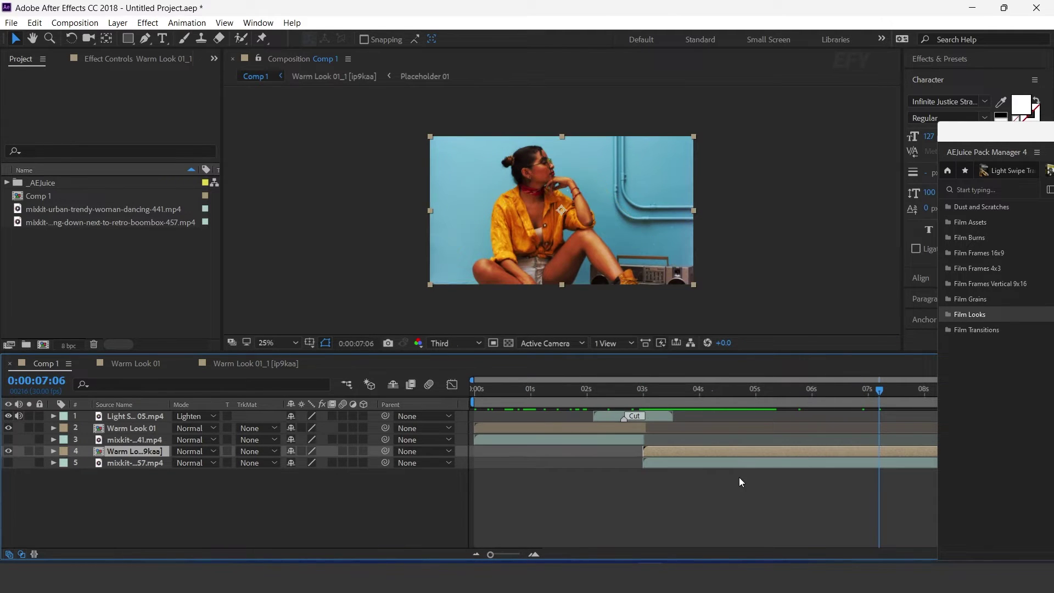
- Look through the Old Film pack's Film Grains, vertical 9x16, 4x3 and 16x9 film frame categories
{"action": "left_click_drag", "start_coordinate": [1000, 137], "coordinate": [340, 89]}
{"action": "left_click", "coordinate": [312, 251]}
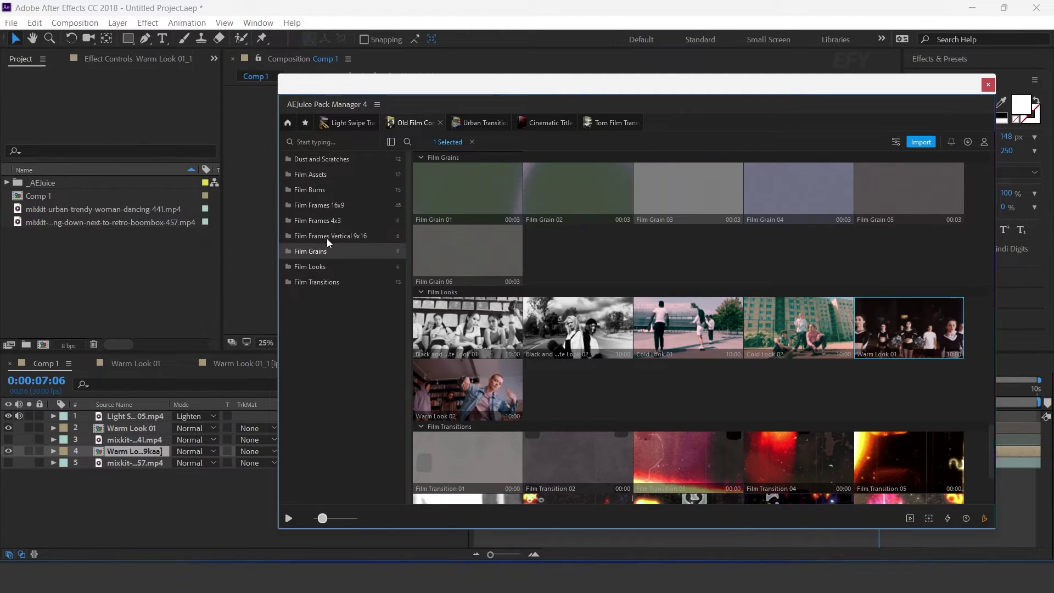
{"action": "left_click", "coordinate": [330, 236]}
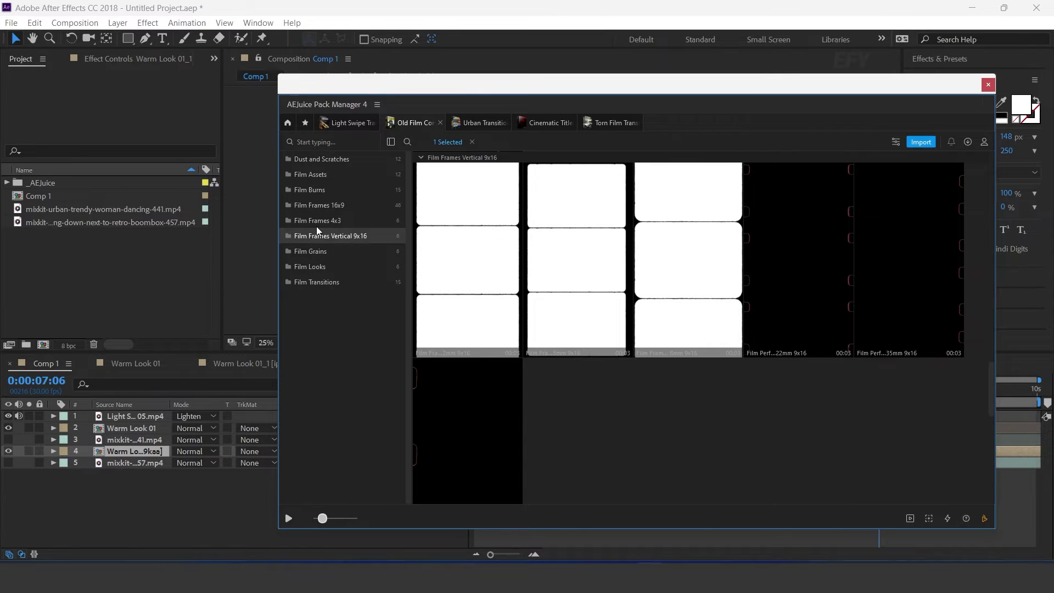
{"action": "left_click", "coordinate": [317, 225]}
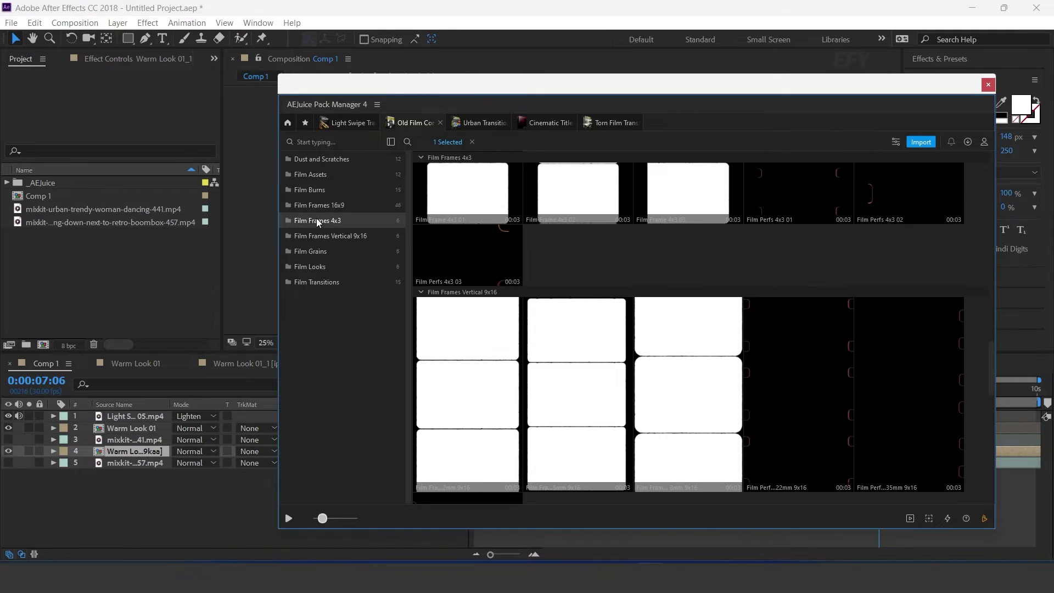
{"action": "left_click", "coordinate": [318, 205]}
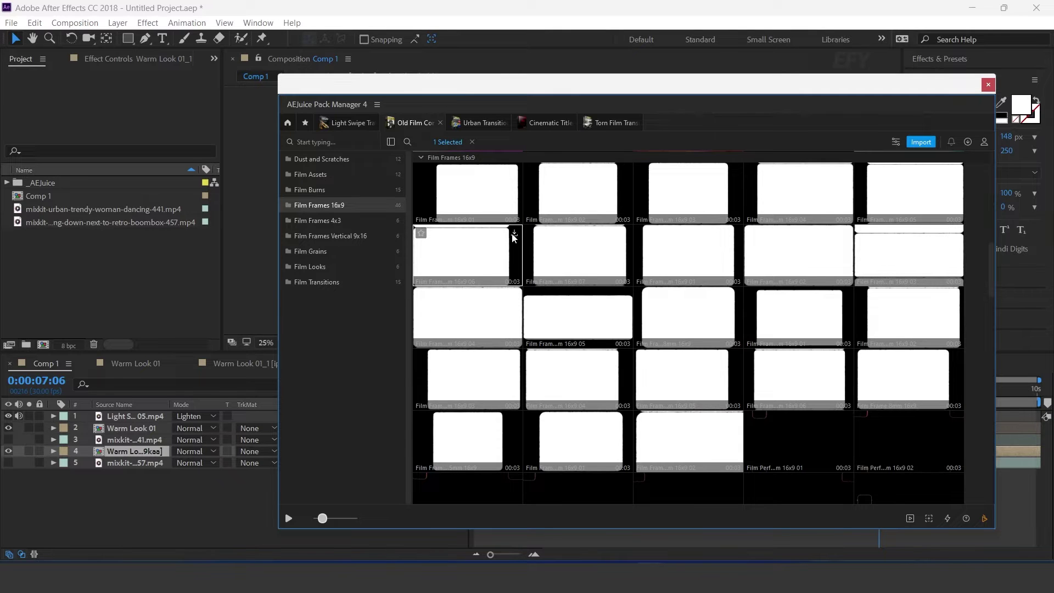
- Import the 16mm 16x9 film frame 06 at the start of Comp 1
{"action": "left_click_drag", "start_coordinate": [398, 83], "coordinate": [907, 81]}
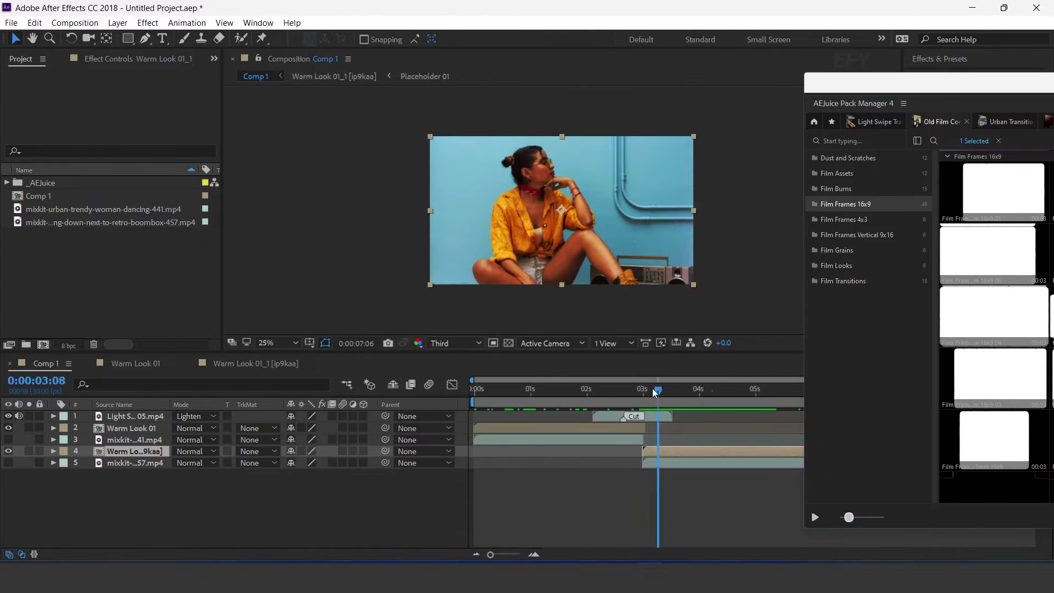
{"action": "left_click", "coordinate": [493, 390]}
{"action": "left_click_drag", "start_coordinate": [492, 390], "coordinate": [473, 391]}
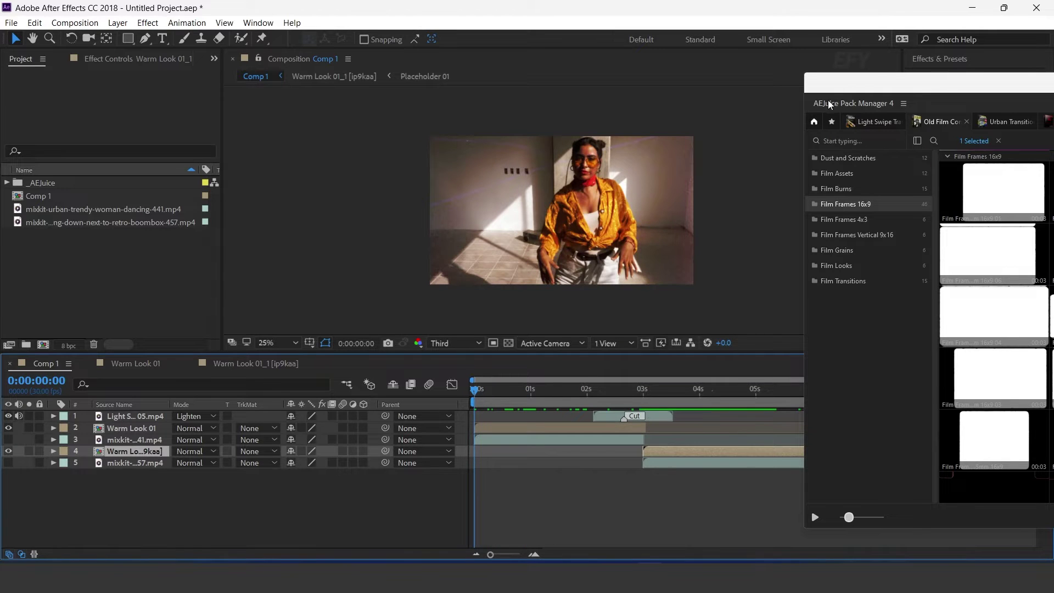
{"action": "left_click_drag", "start_coordinate": [864, 86], "coordinate": [378, 85]}
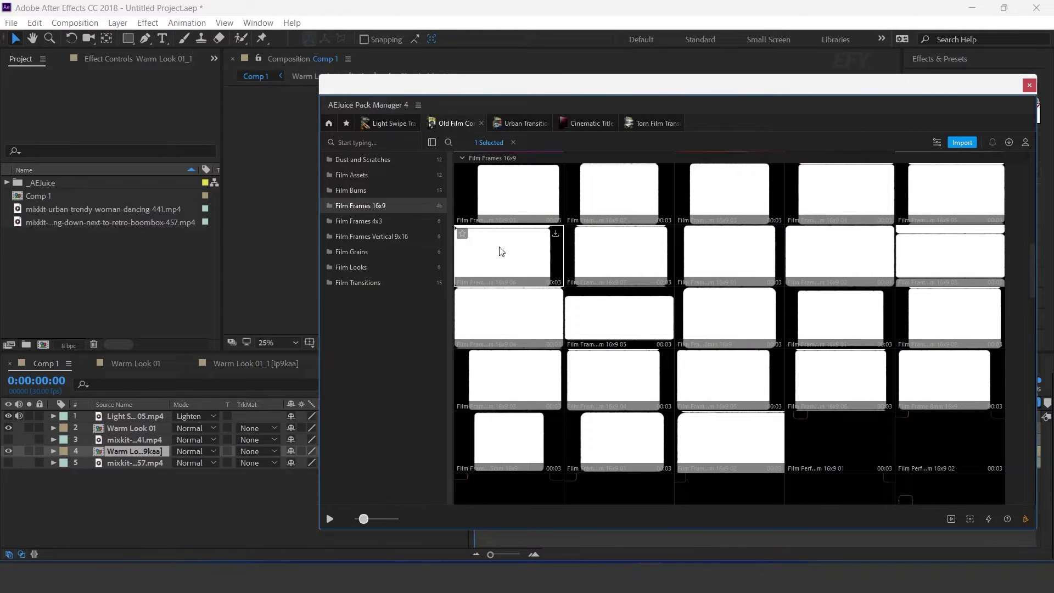
{"action": "left_click", "coordinate": [555, 234]}
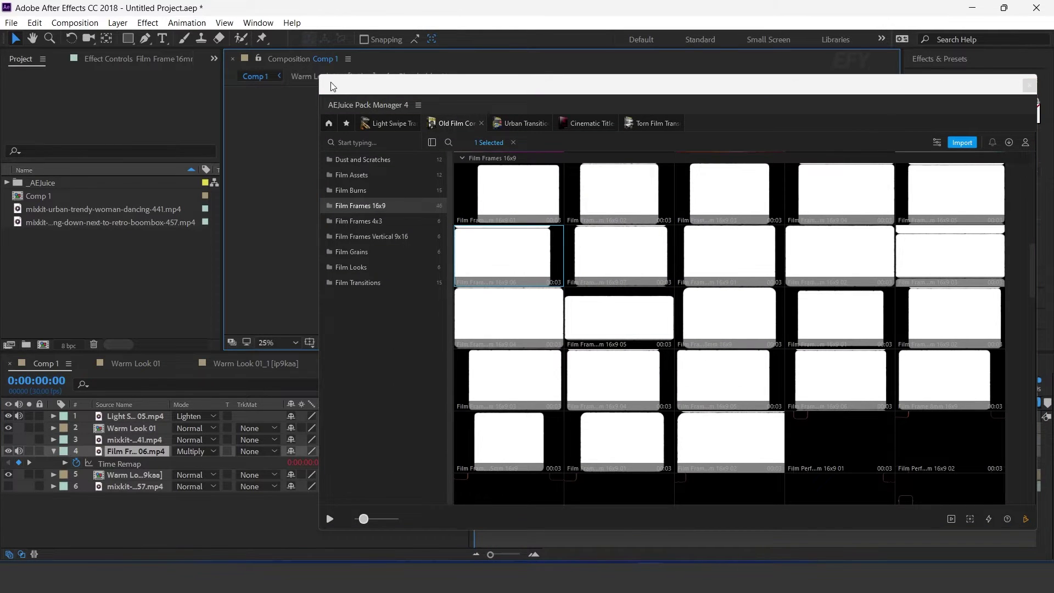
- Collapse the film frame layer and move it to the top of the Comp 1 layer stack
{"action": "left_click_drag", "start_coordinate": [331, 86], "coordinate": [885, 101]}
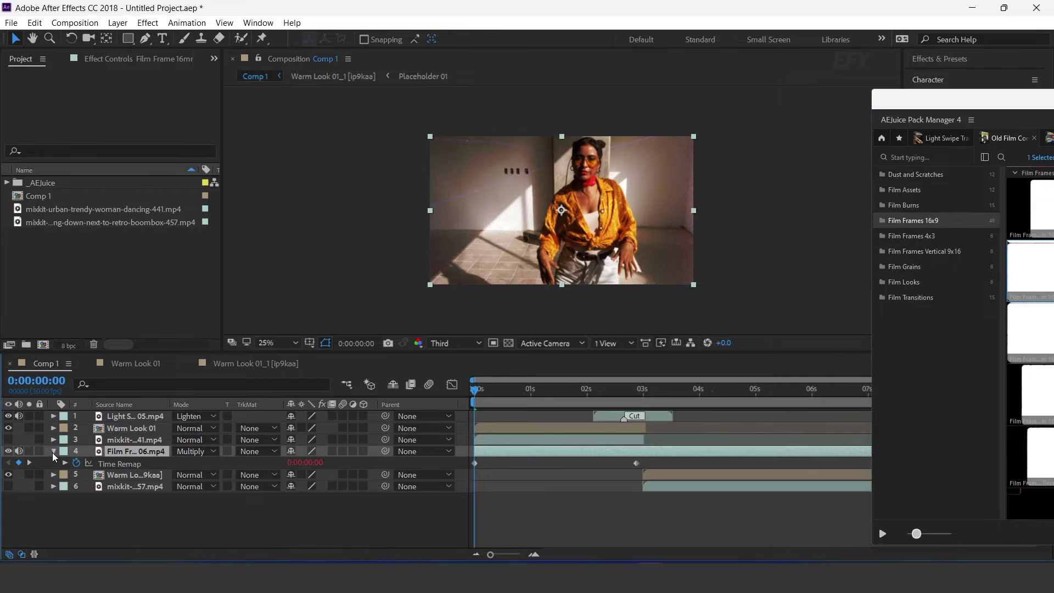
{"action": "left_click", "coordinate": [49, 453]}
{"action": "left_click", "coordinate": [126, 419]}
{"action": "left_click_drag", "start_coordinate": [126, 419], "coordinate": [126, 414]}
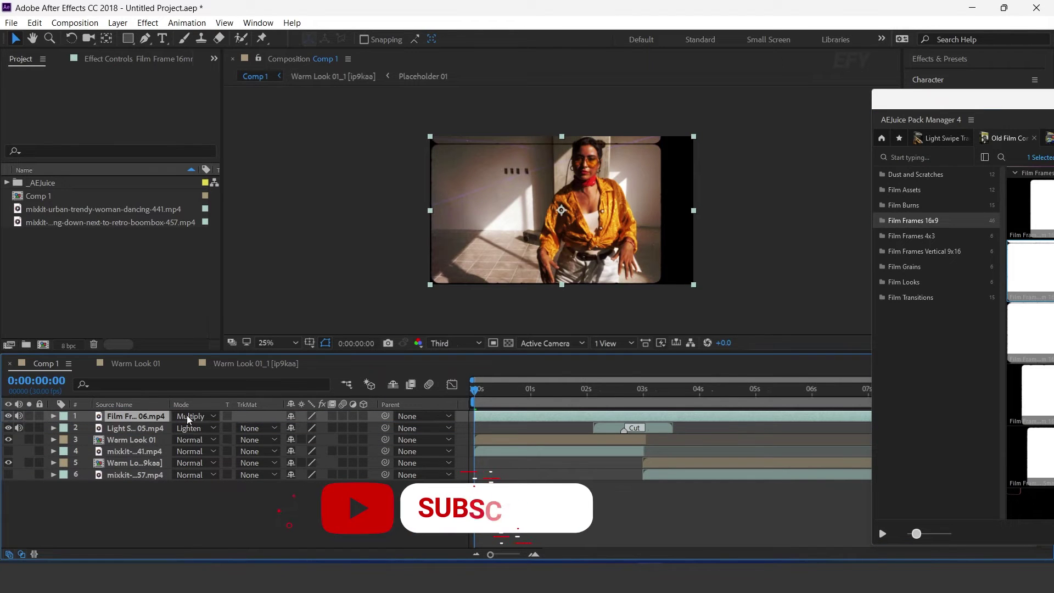
- Play back Comp 1 from the start and scrub the second clip to check the film frame overlay
{"action": "key", "text": "ctrl+shift+a"}
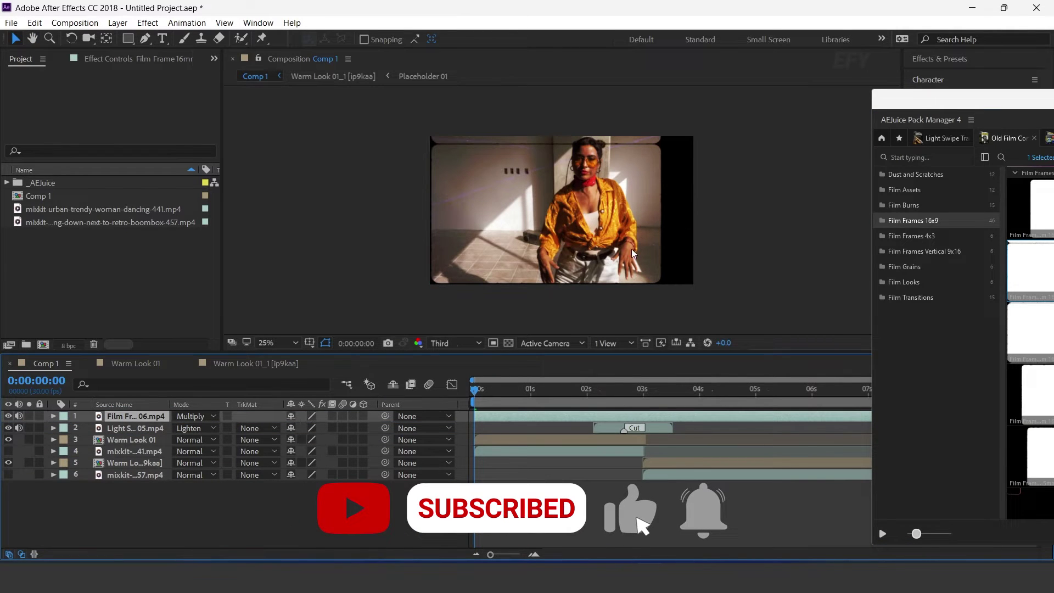
{"action": "key", "text": "space"}
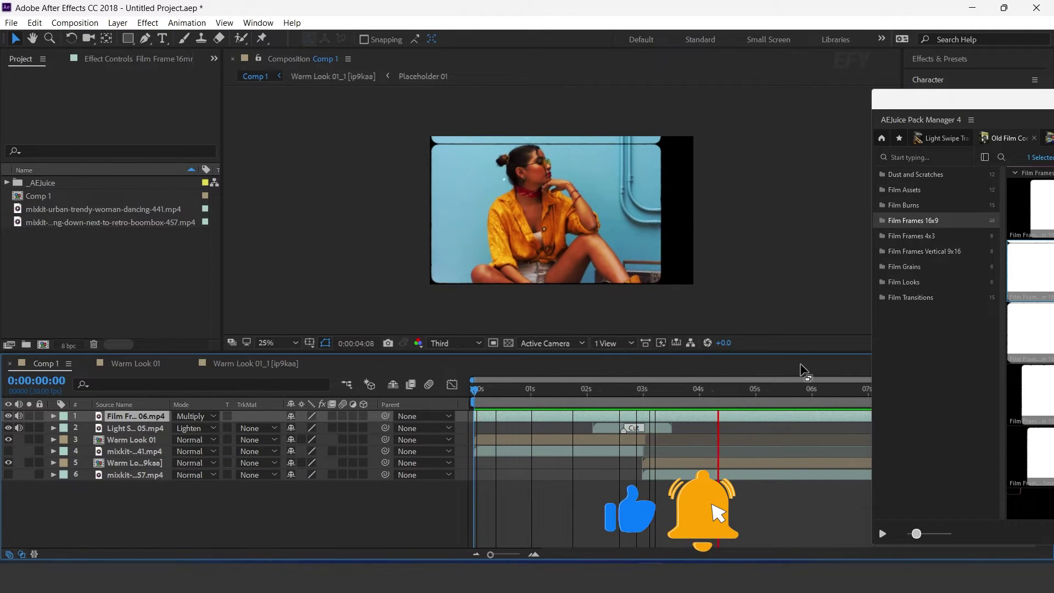
{"action": "left_click", "coordinate": [787, 391]}
{"action": "left_click_drag", "start_coordinate": [788, 391], "coordinate": [720, 396]}
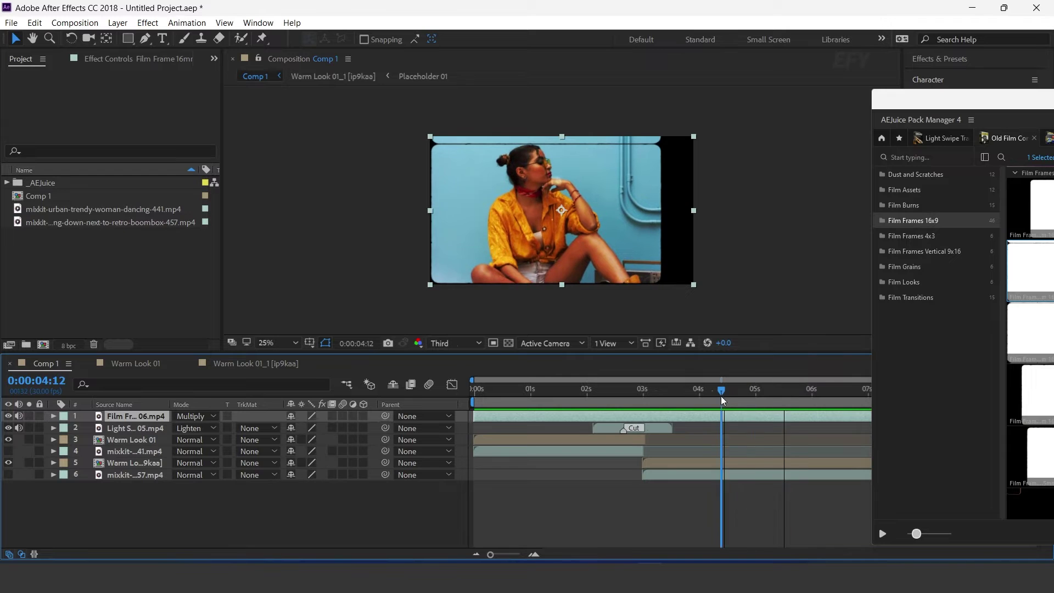
- Return to the Pack Manager and look through the Film Burns and Film Assets categories of the Old Film pack
{"action": "left_click", "coordinate": [651, 463]}
{"action": "left_click_drag", "start_coordinate": [956, 96], "coordinate": [433, 80]}
{"action": "left_click", "coordinate": [383, 192]}
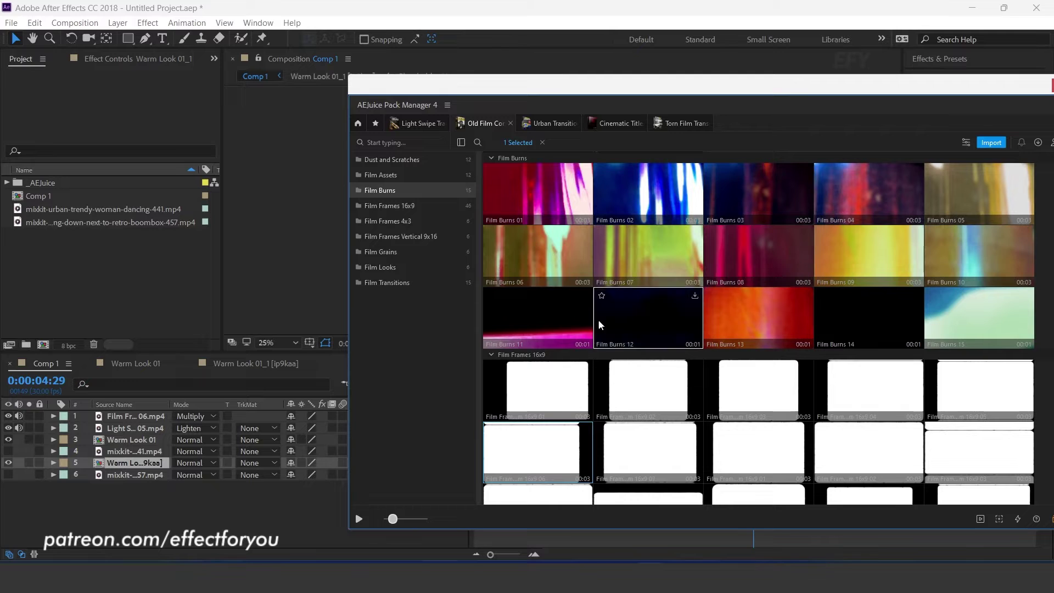
{"action": "left_click", "coordinate": [372, 176]}
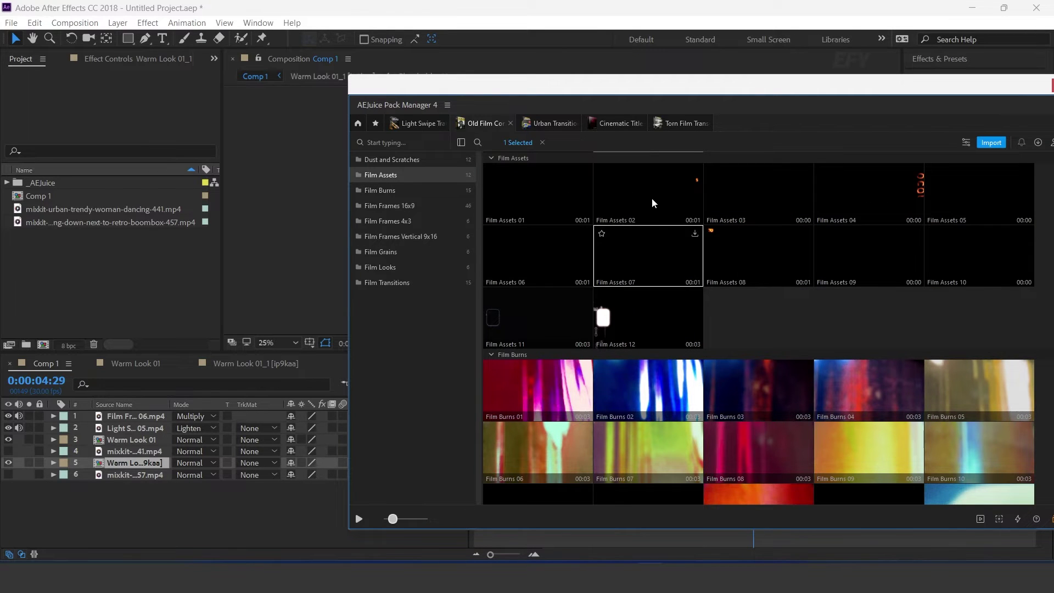
- Import Film Assets 04 as the top layer at the start of Comp 1, with no layer selected
{"action": "left_click", "coordinate": [58, 469]}
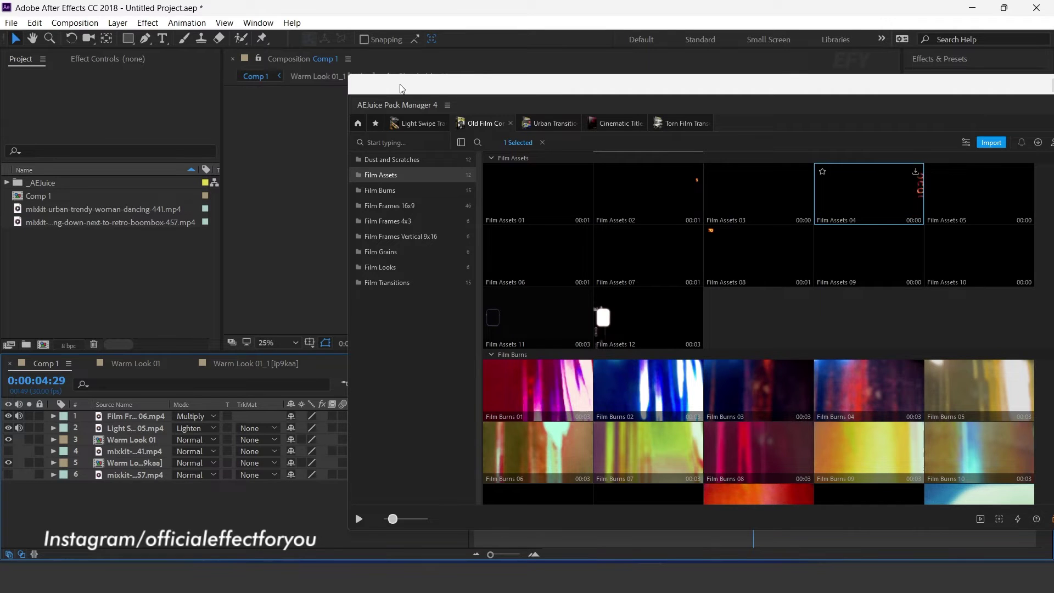
{"action": "left_click_drag", "start_coordinate": [400, 89], "coordinate": [682, 95]}
{"action": "left_click_drag", "start_coordinate": [725, 86], "coordinate": [393, 86]}
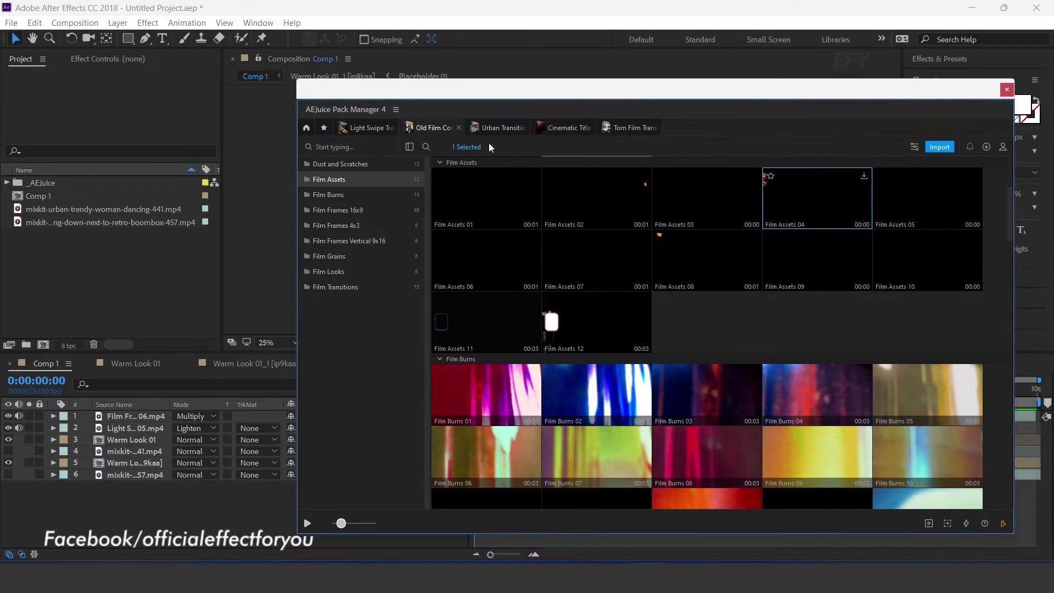
{"action": "left_click", "coordinate": [864, 178]}
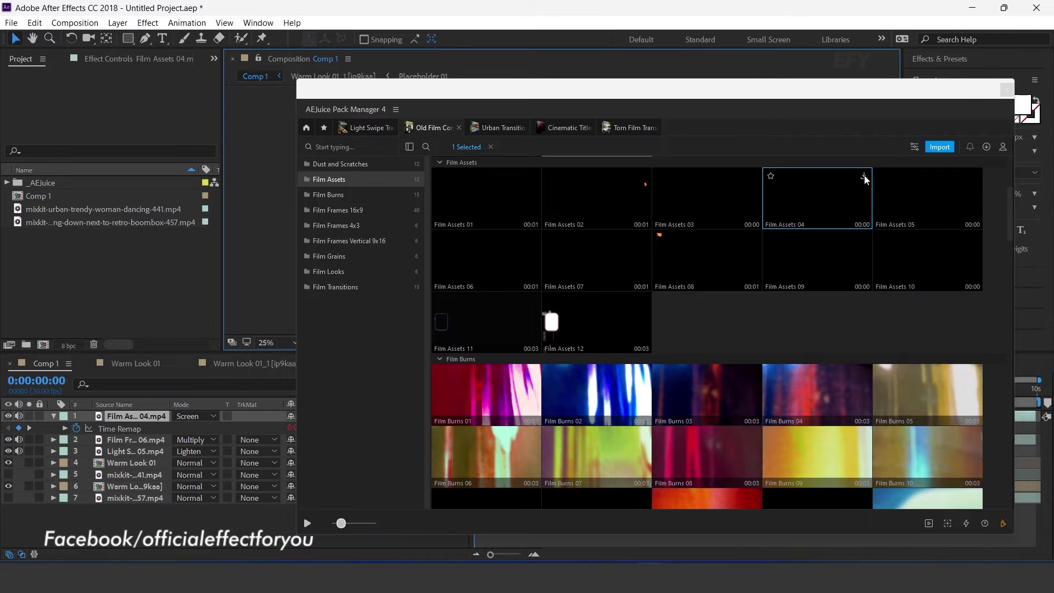
- Play back Comp 1 from the start to check the Film Assets 04 overlay, and return the playhead to the start
{"action": "left_click_drag", "start_coordinate": [305, 88], "coordinate": [843, 128]}
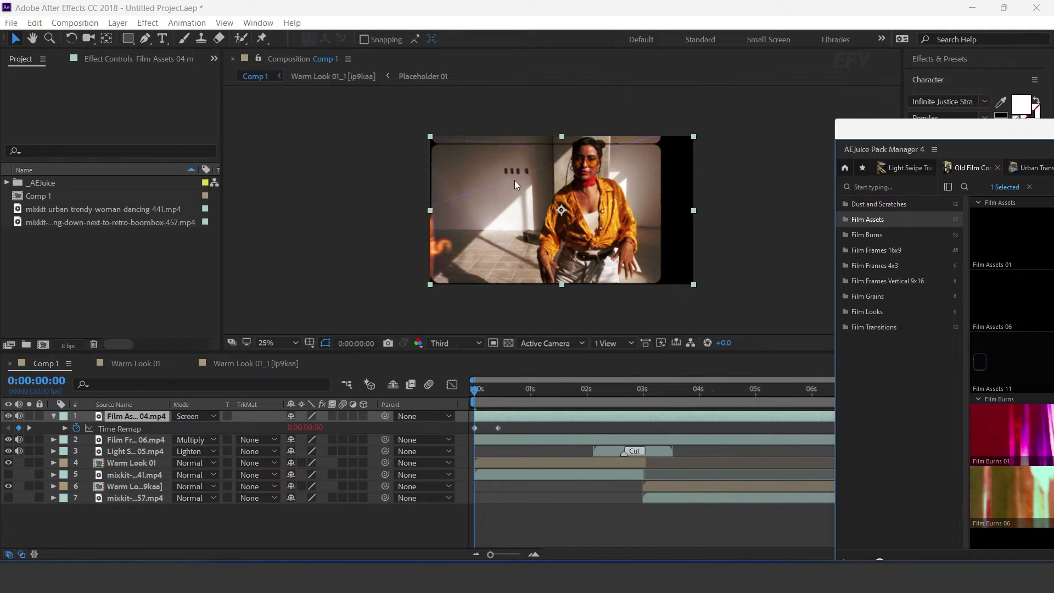
{"action": "key", "text": "space"}
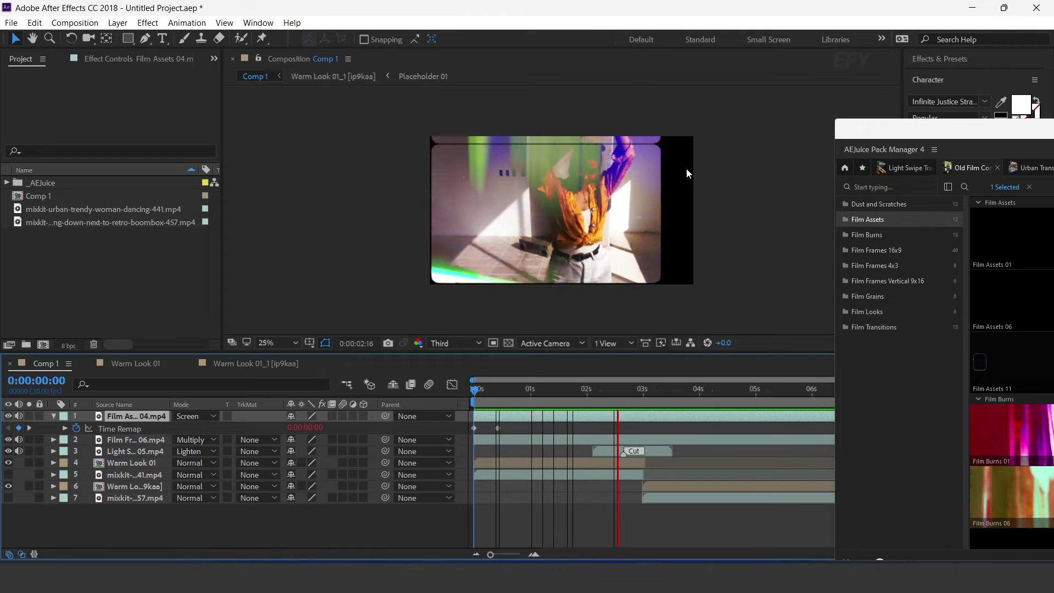
{"action": "left_click_drag", "start_coordinate": [657, 393], "coordinate": [473, 403]}
- Import Dust and Scratches 05 from the Old Film pack as the top layer of Comp 1 and check it at 0:00:05:27
{"action": "left_click_drag", "start_coordinate": [945, 130], "coordinate": [519, 123]}
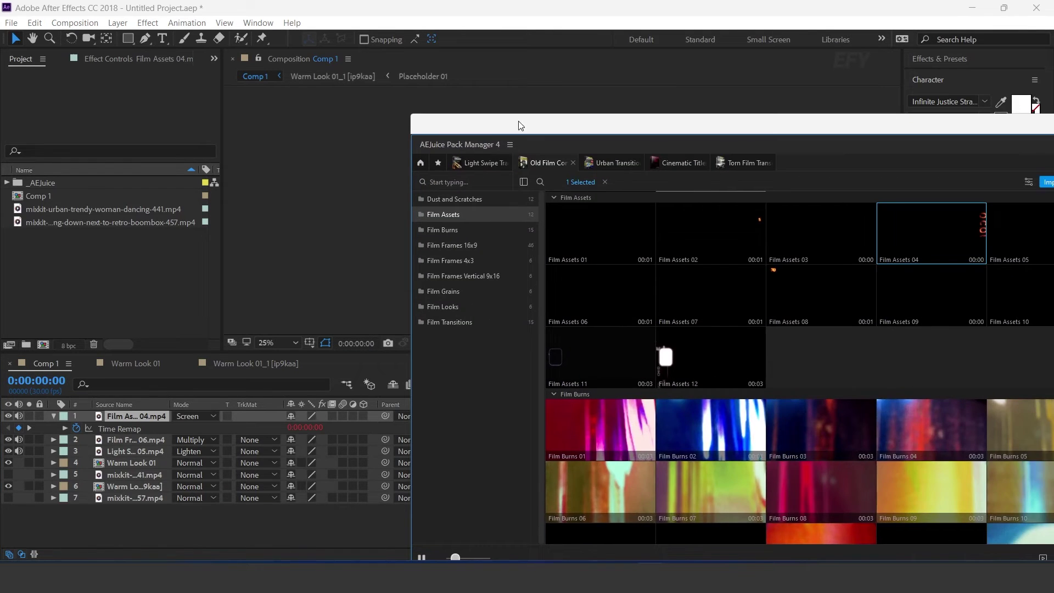
{"action": "left_click", "coordinate": [458, 199]}
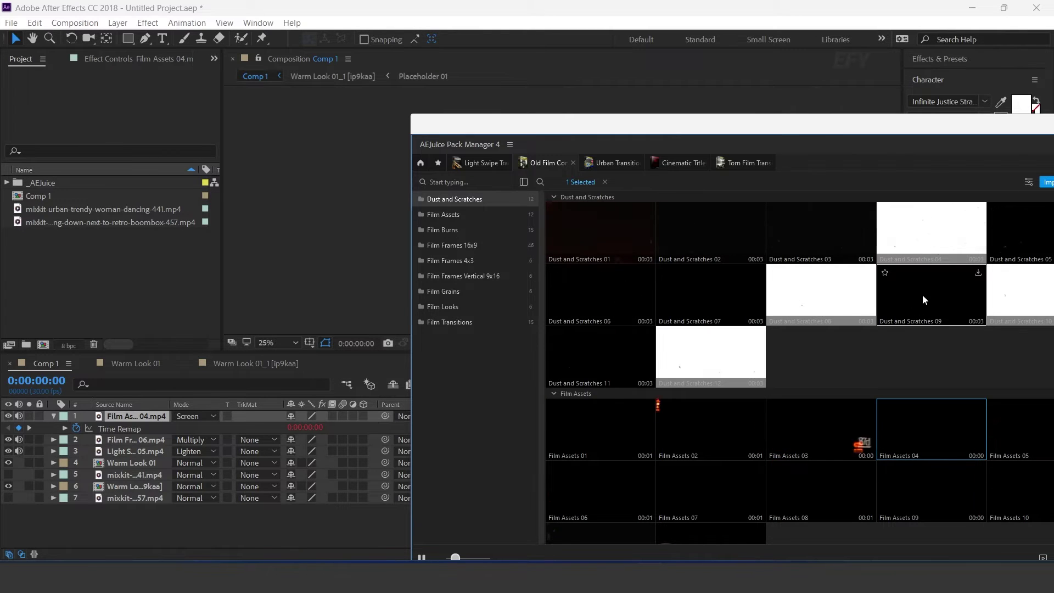
{"action": "left_click_drag", "start_coordinate": [921, 132], "coordinate": [764, 124]}
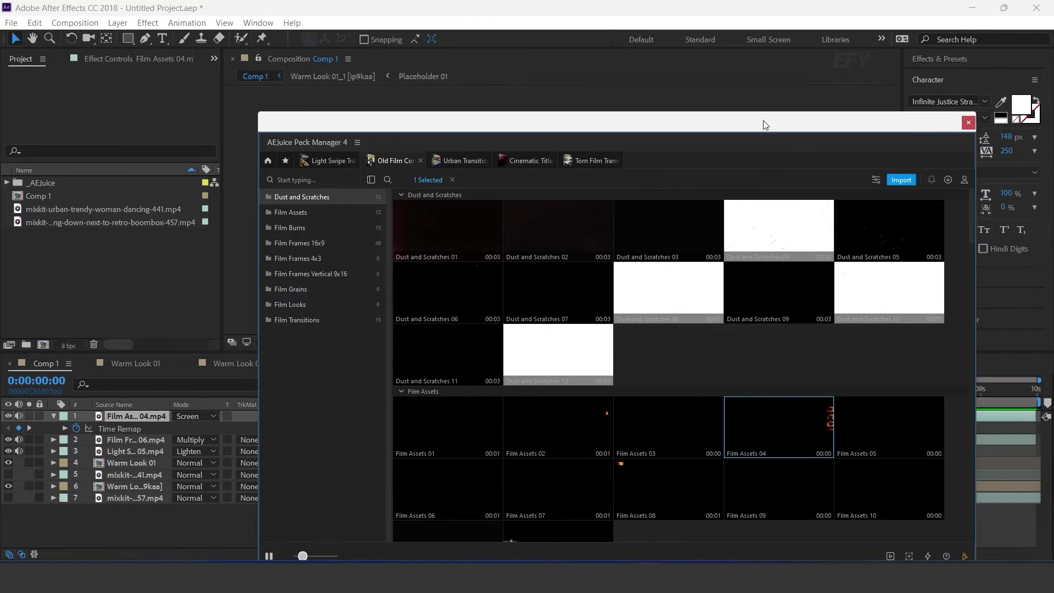
{"action": "double_click", "coordinate": [902, 232]}
{"action": "left_click_drag", "start_coordinate": [357, 93], "coordinate": [977, 83]}
{"action": "left_click_drag", "start_coordinate": [489, 400], "coordinate": [806, 389]}
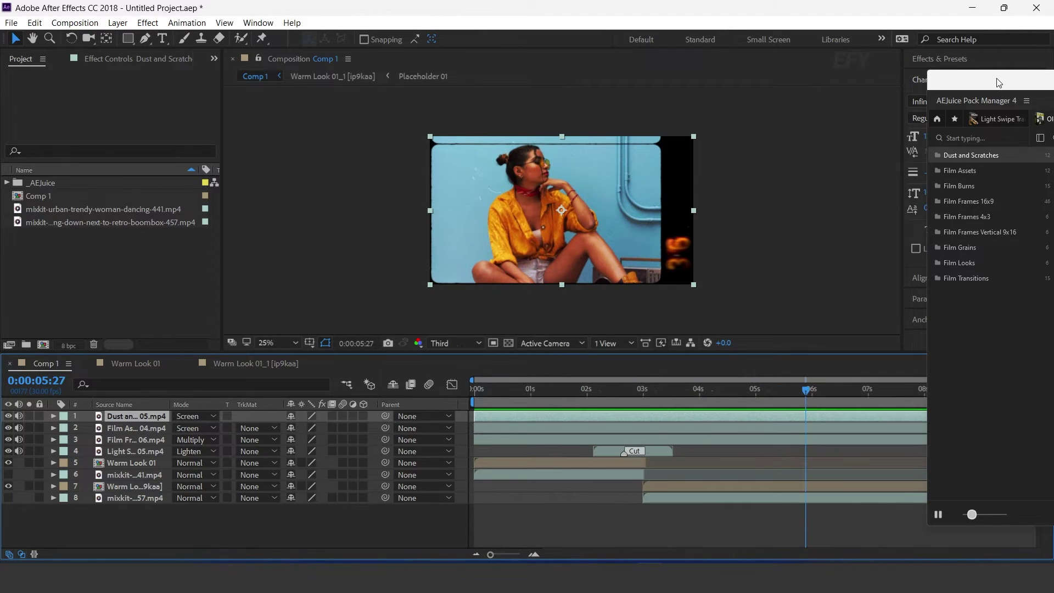
- Look through the Cars, Poles, Traffic Signs and Walls categories of the Urban Transitions pack in the Pack Manager
{"action": "left_click_drag", "start_coordinate": [1004, 79], "coordinate": [412, 81]}
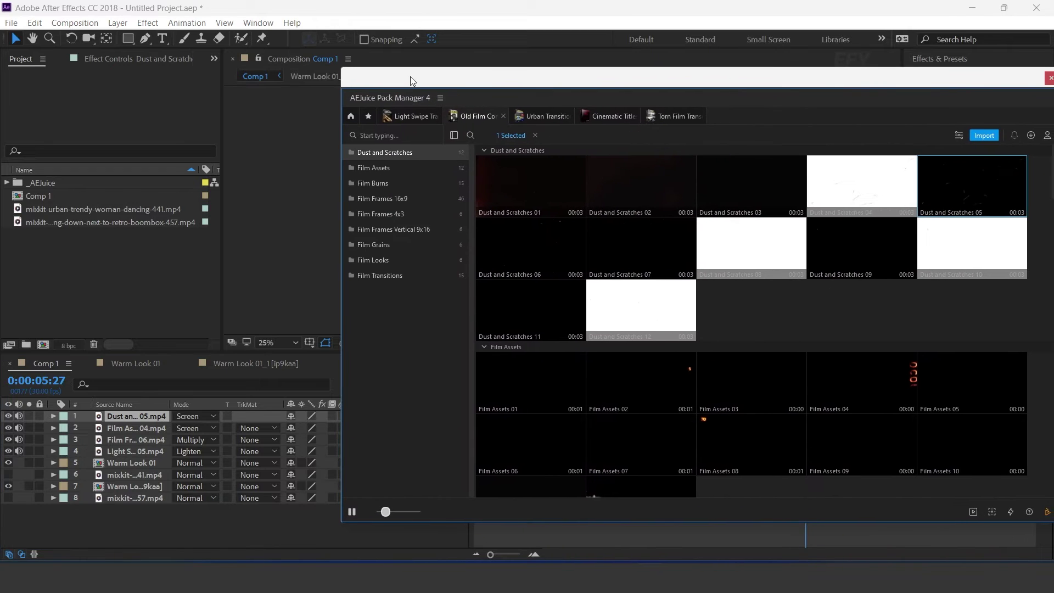
{"action": "left_click", "coordinate": [546, 114]}
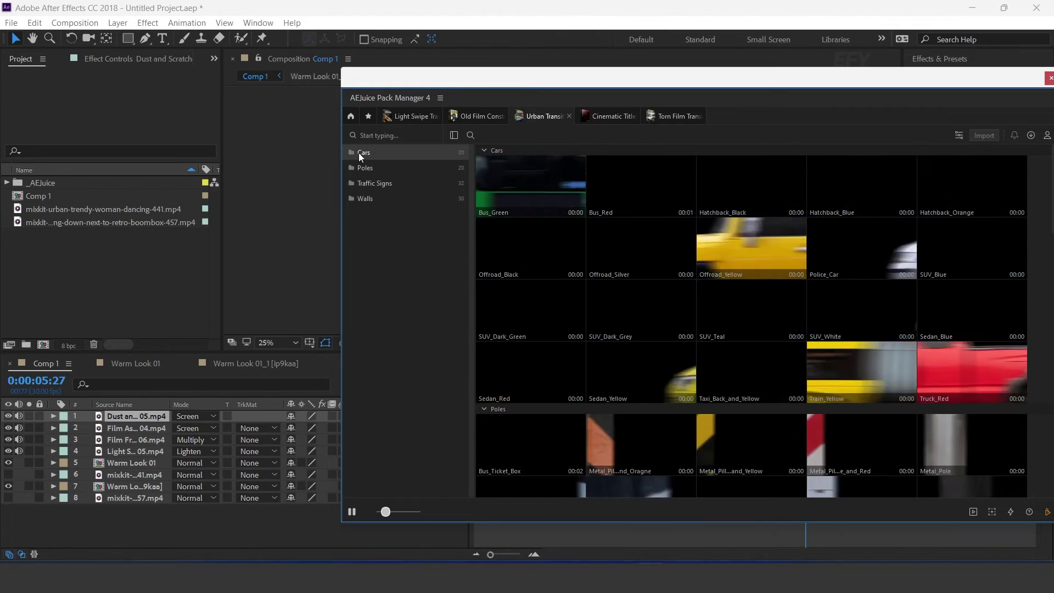
{"action": "left_click", "coordinate": [366, 170]}
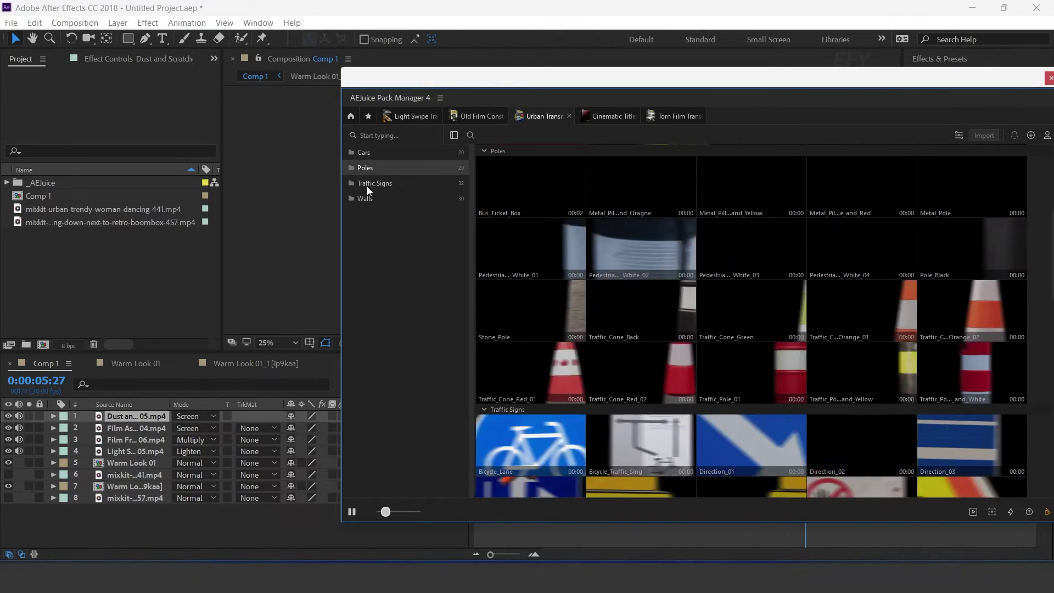
{"action": "left_click", "coordinate": [367, 184]}
{"action": "left_click", "coordinate": [370, 201]}
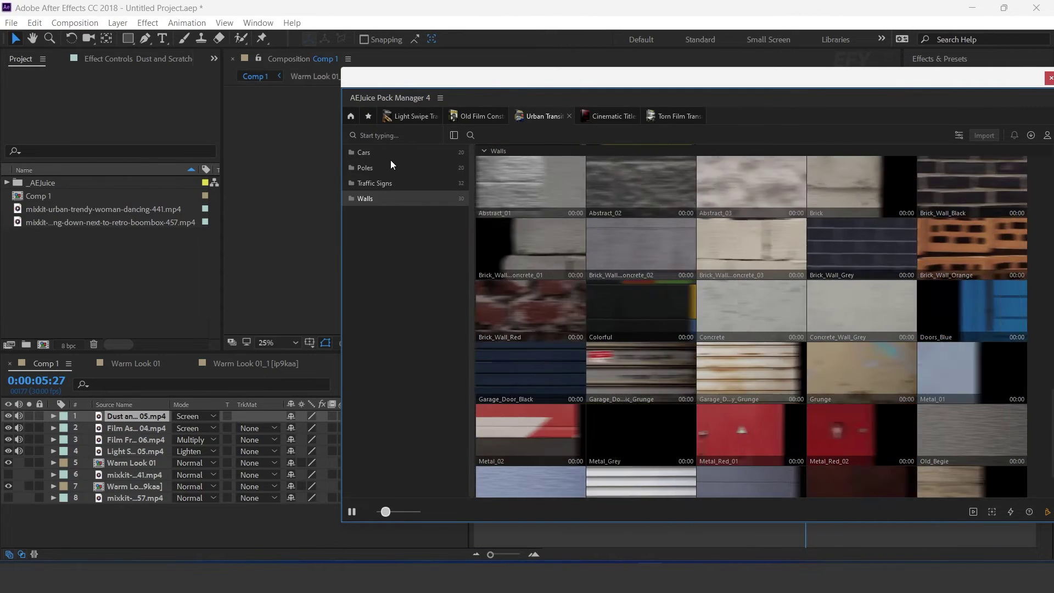
{"action": "left_click", "coordinate": [374, 155]}
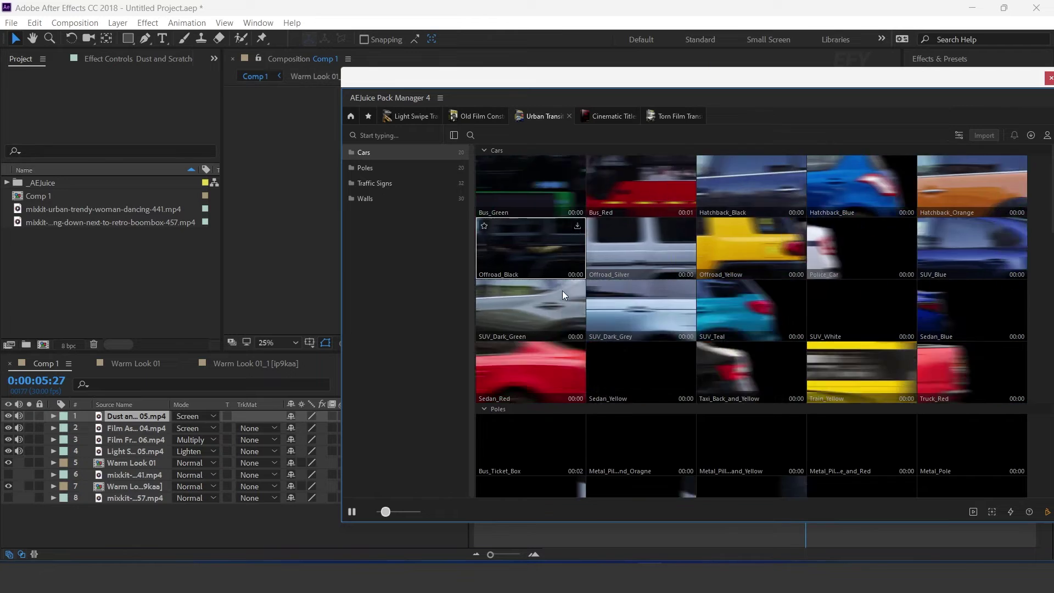
- Create a new 1920 x 1080 composition at 30 frames per second with a duration of 0:00:10:00
{"action": "left_click_drag", "start_coordinate": [387, 82], "coordinate": [925, 105]}
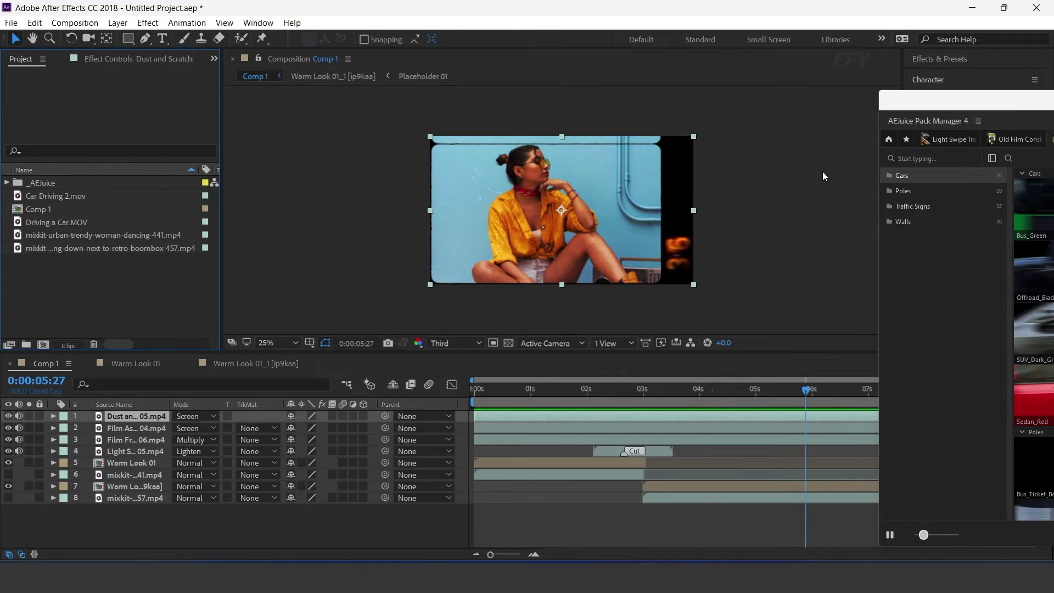
{"action": "left_click", "coordinate": [43, 344]}
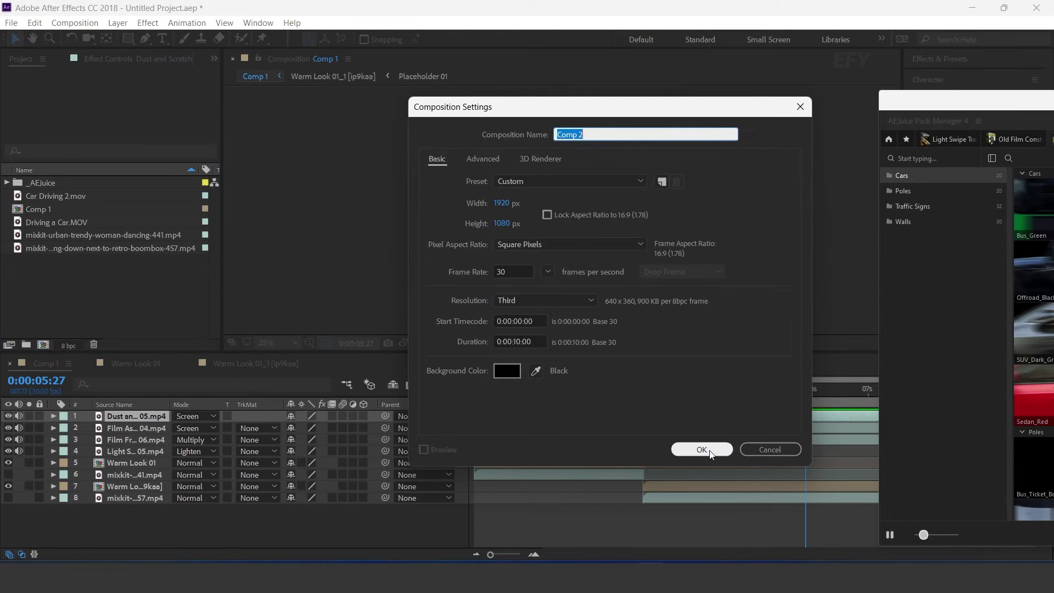
{"action": "left_click", "coordinate": [709, 451]}
- Add Car Driving 2.mov and Driving a Car.MOV to the new composition, with Car Driving 2.mov as the top layer
{"action": "left_click", "coordinate": [93, 288]}
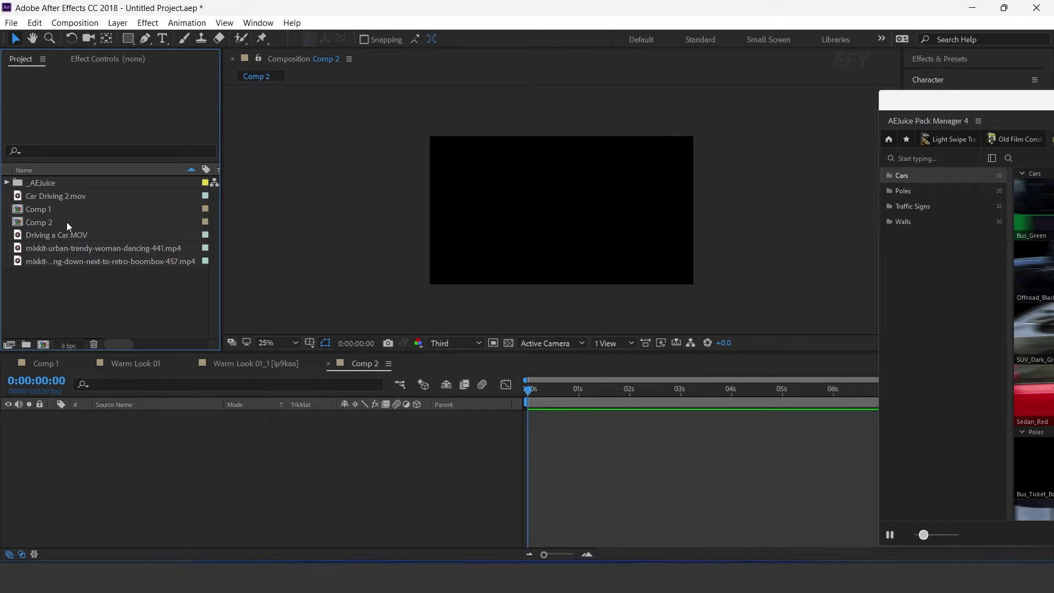
{"action": "left_click", "coordinate": [72, 238], "text": "ctrl"}
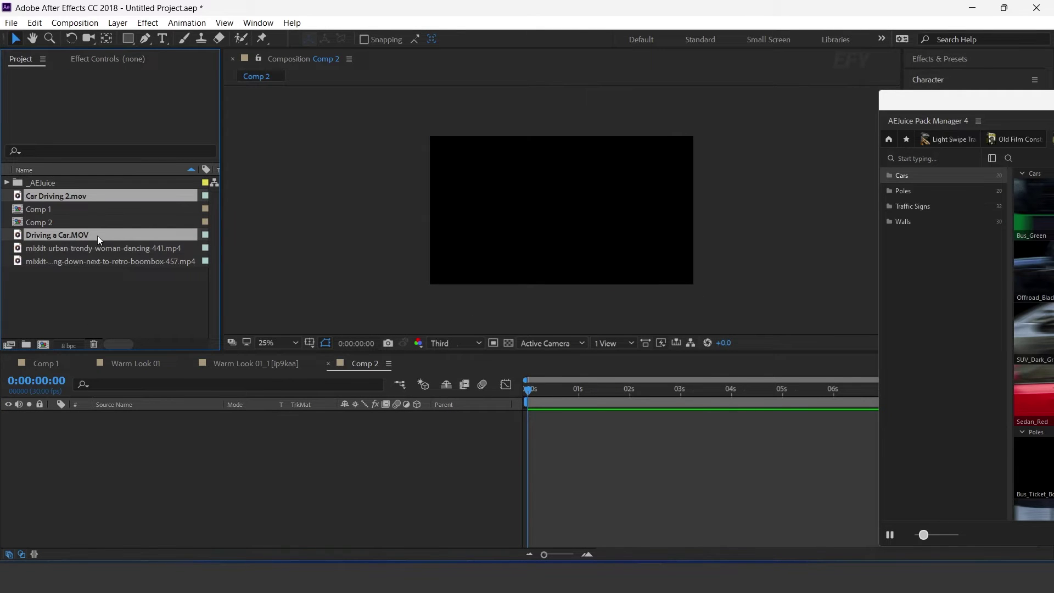
{"action": "left_click_drag", "start_coordinate": [58, 196], "coordinate": [143, 479]}
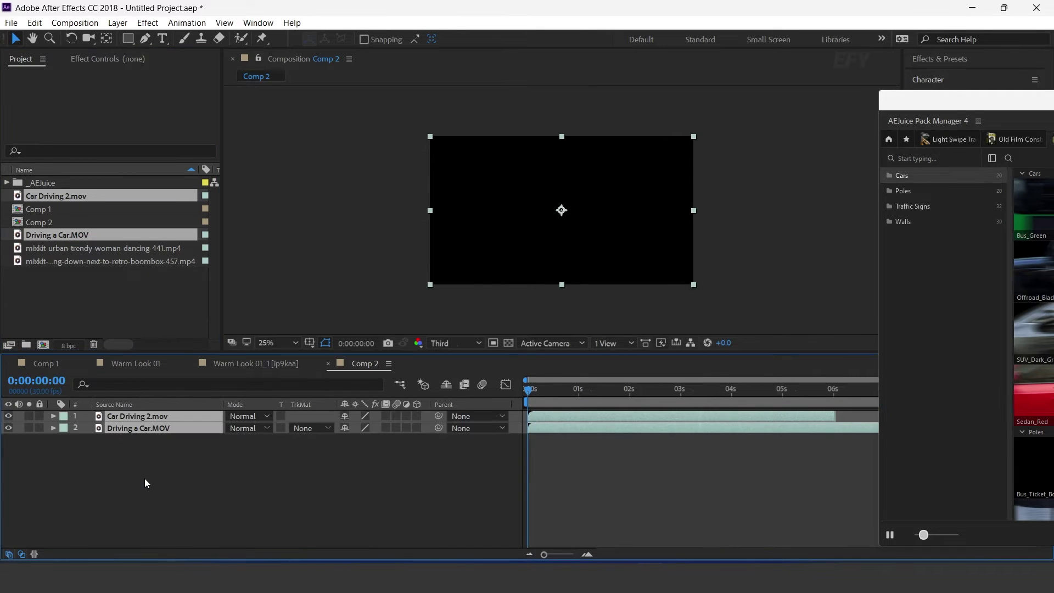
{"action": "left_click", "coordinate": [144, 473]}
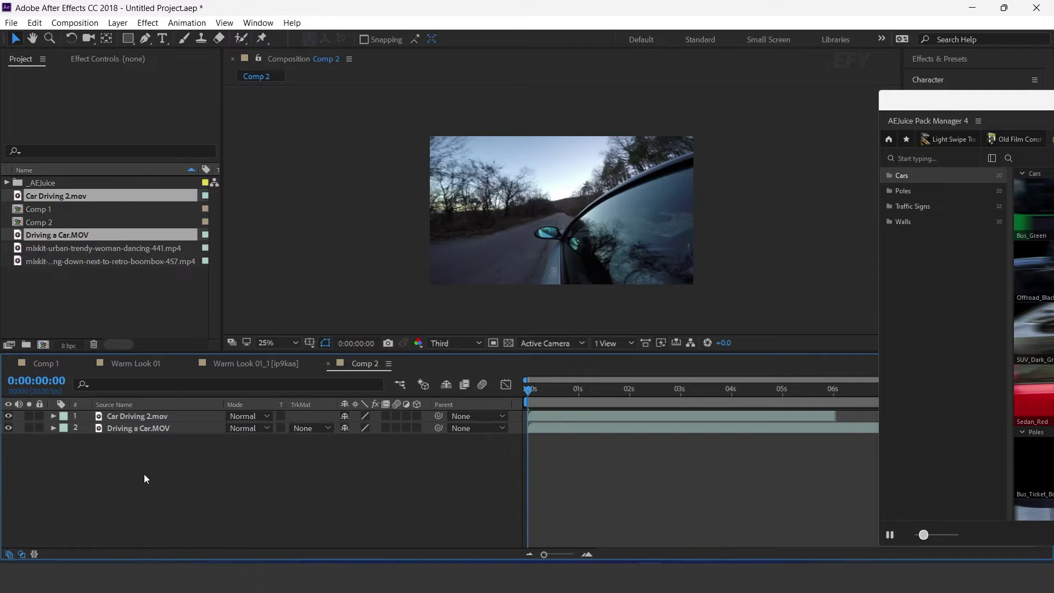
- Trim Car Driving 2.mov to end at 0:00:03:00 and Driving a Car.MOV to start at 0:00:03:00
{"action": "left_click", "coordinate": [680, 391]}
{"action": "left_click", "coordinate": [124, 416]}
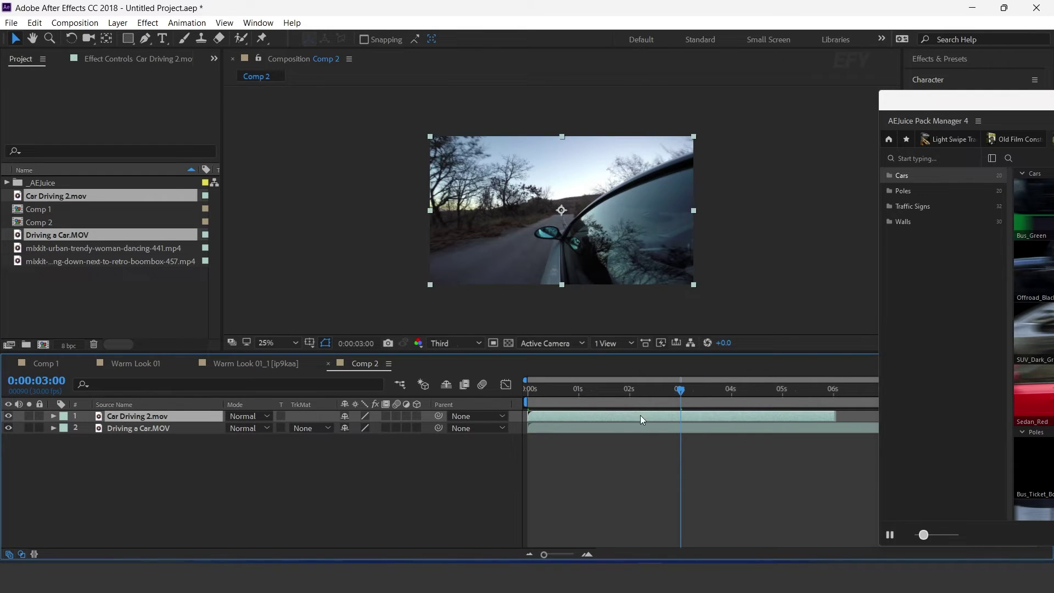
{"action": "key", "text": "alt+bracketright"}
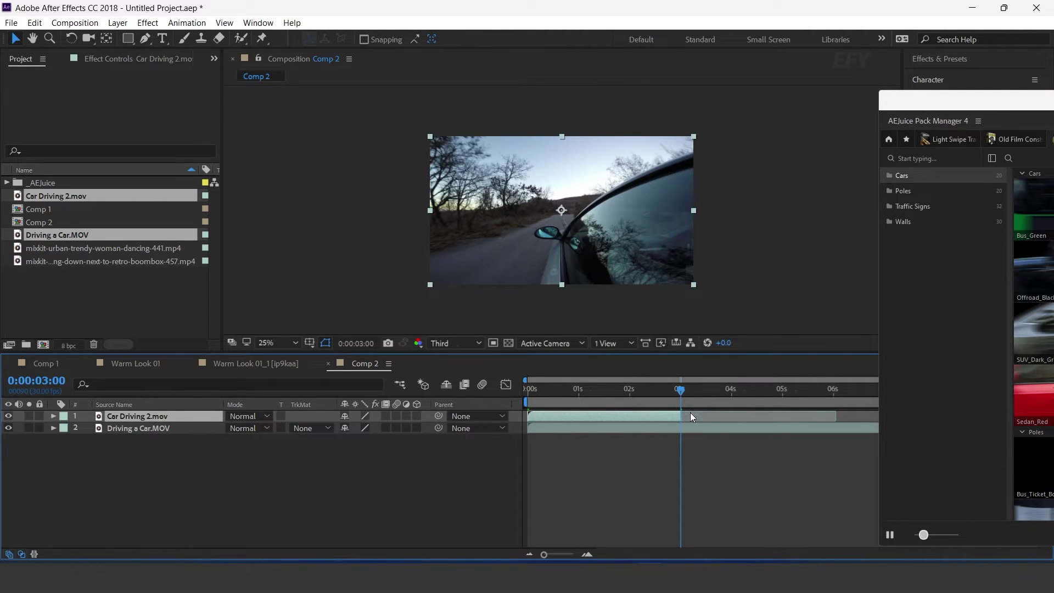
{"action": "left_click", "coordinate": [688, 428]}
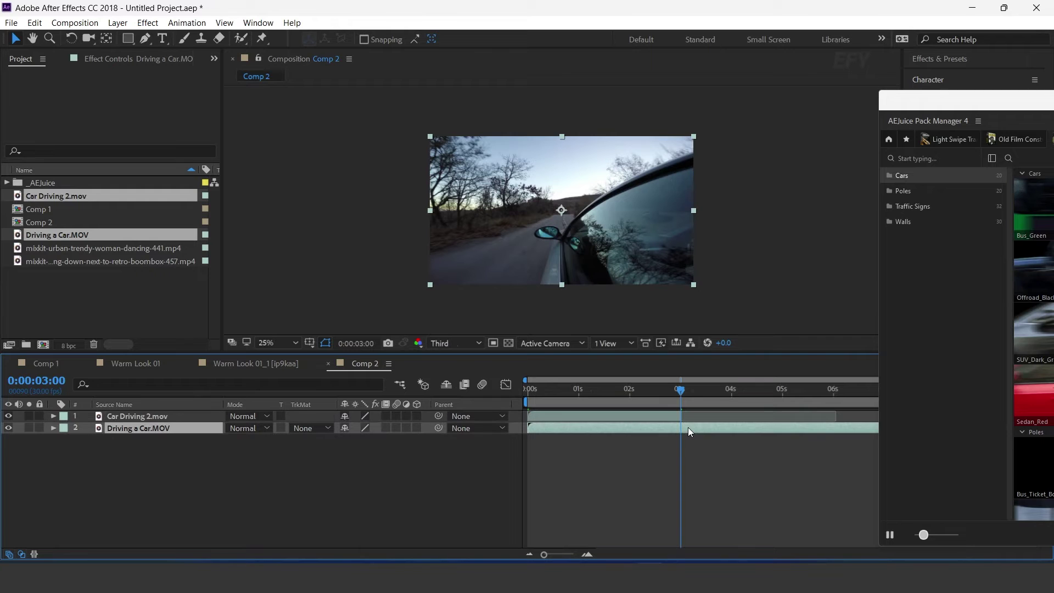
{"action": "key", "text": "alt+bracketleft"}
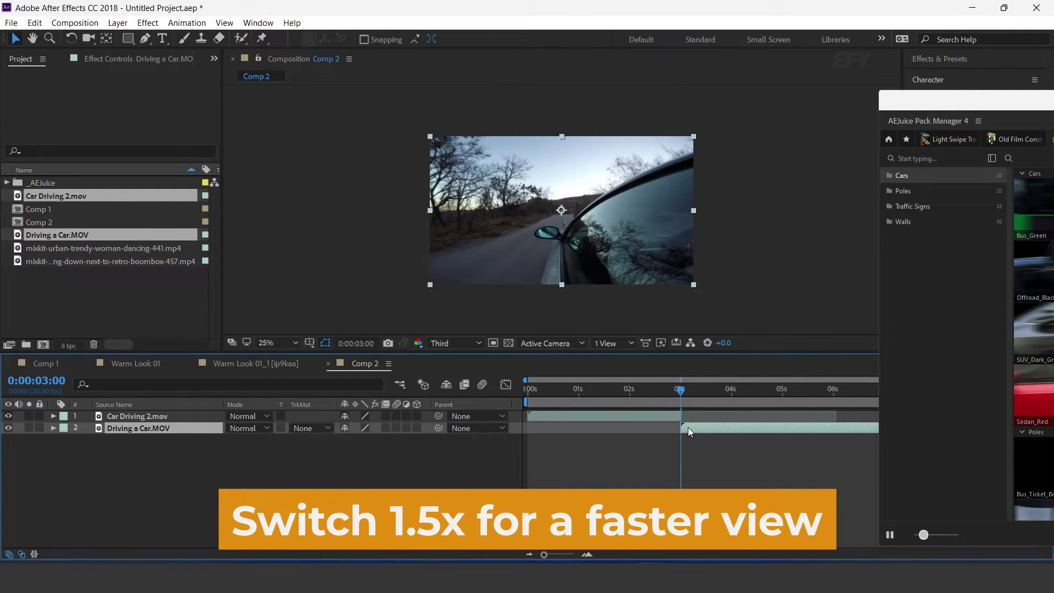
{"action": "left_click_drag", "start_coordinate": [680, 389], "coordinate": [671, 420]}
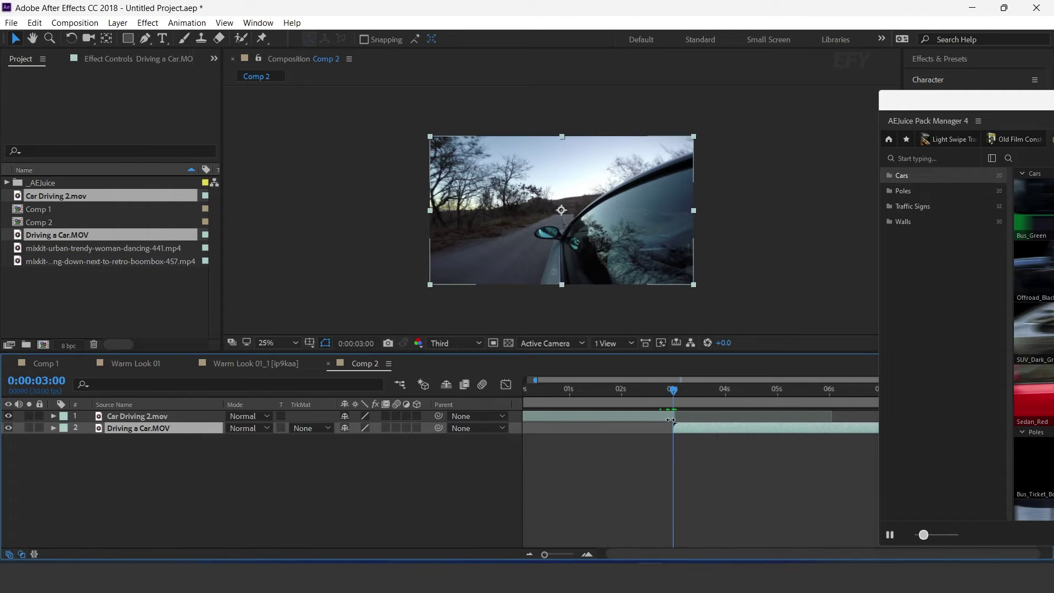
- Import the Offroad_Black car transition at the 0:00:03:00 cut and move its layer to the top of the stack
{"action": "left_click_drag", "start_coordinate": [940, 100], "coordinate": [445, 94]}
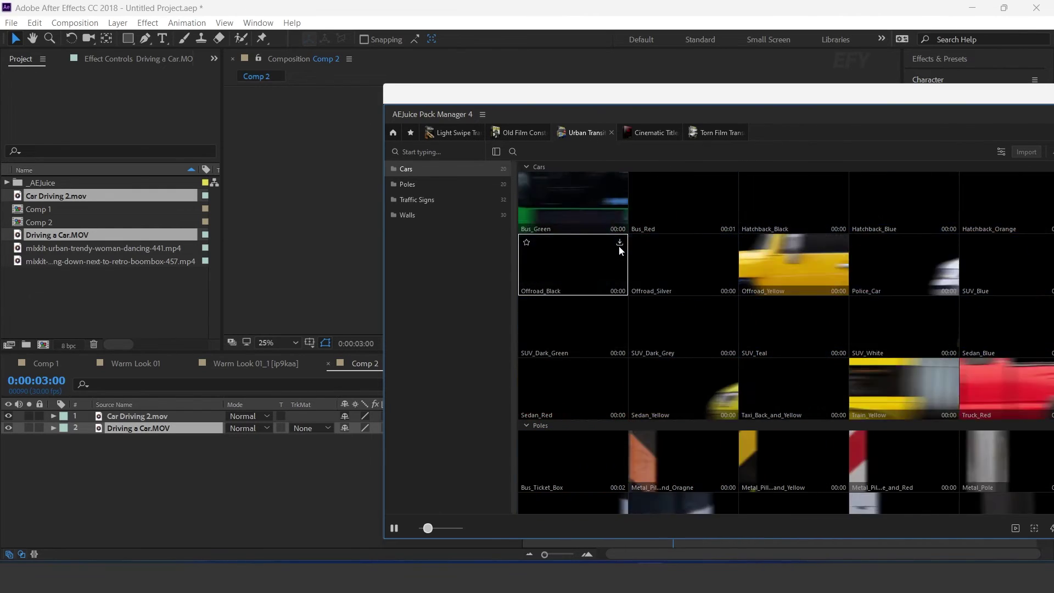
{"action": "left_click", "coordinate": [618, 246]}
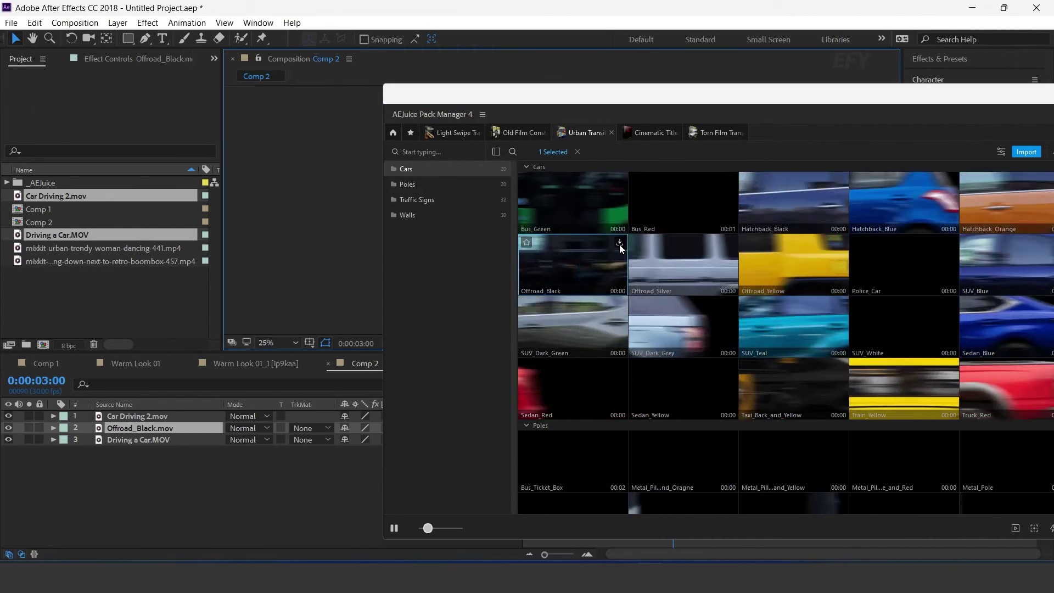
{"action": "left_click_drag", "start_coordinate": [439, 116], "coordinate": [934, 169]}
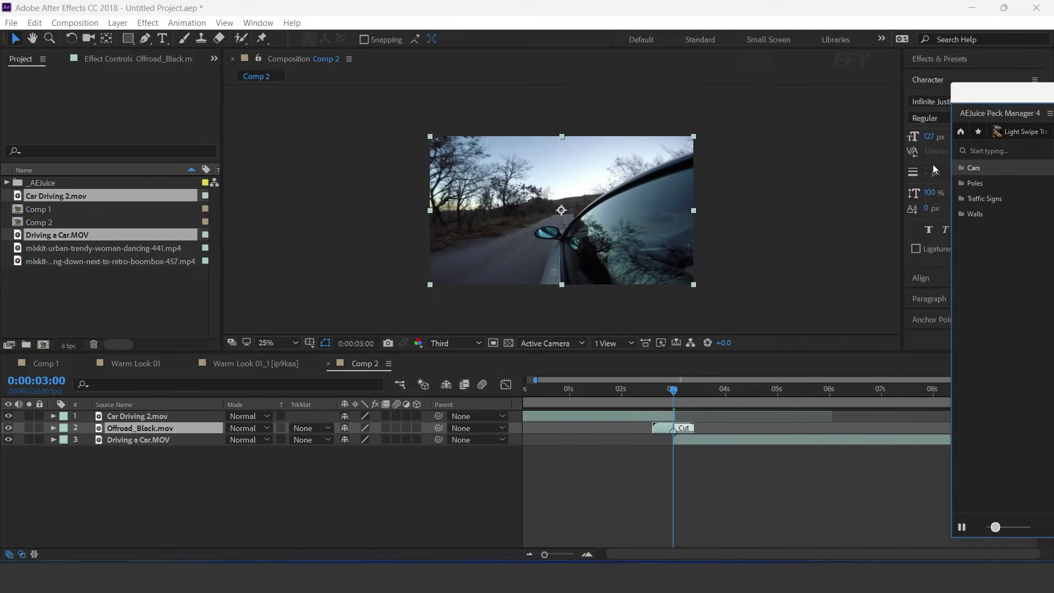
{"action": "left_click_drag", "start_coordinate": [158, 430], "coordinate": [158, 414]}
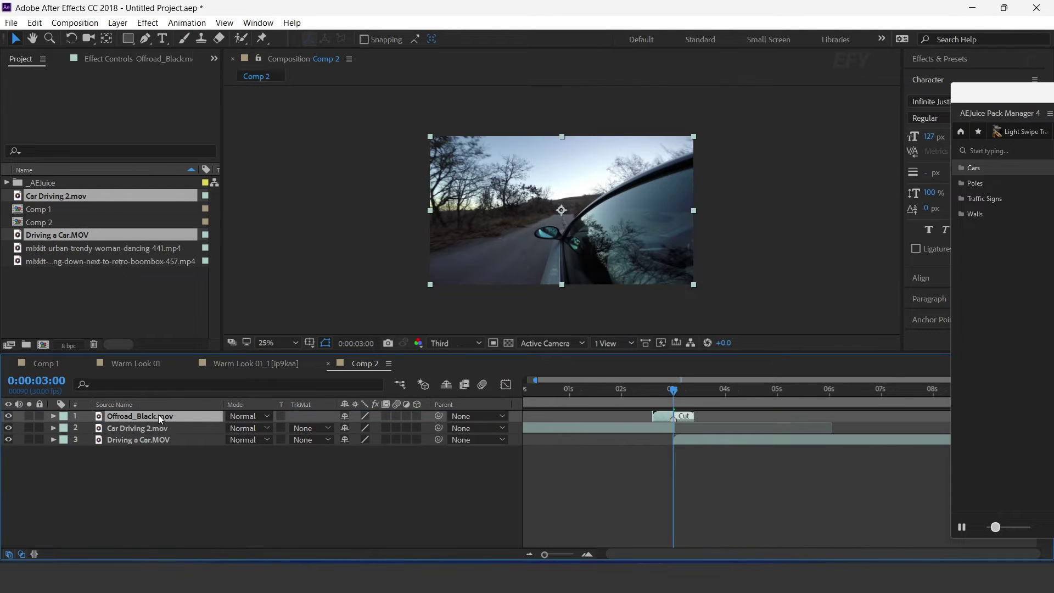
- Play back the Offroad_Black transition twice from about 0:00:02:09 and return the playhead to before the cut
{"action": "left_click", "coordinate": [636, 387]}
{"action": "key", "text": "space"}
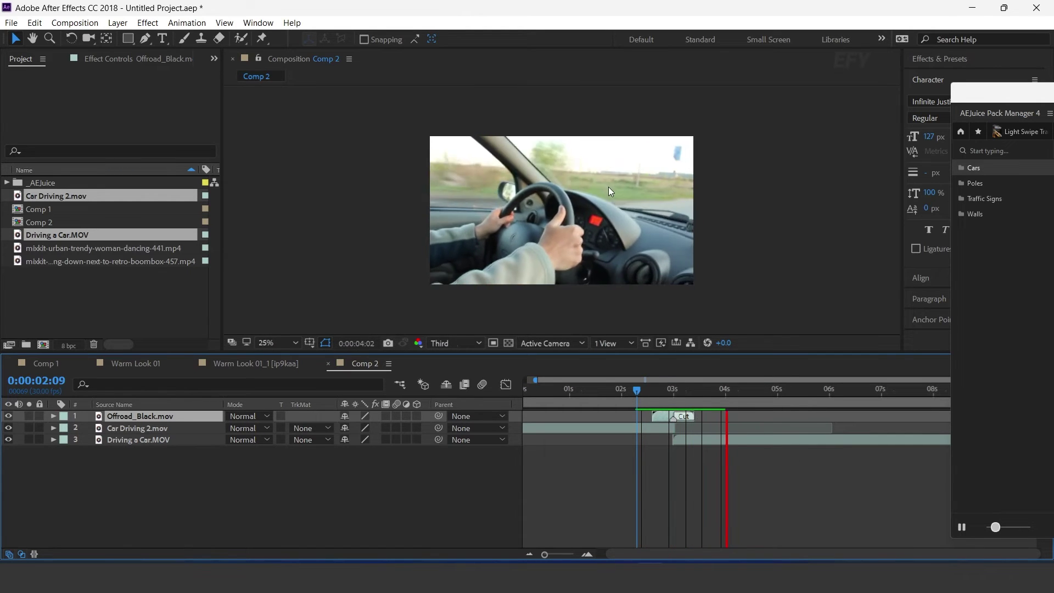
{"action": "left_click", "coordinate": [637, 388]}
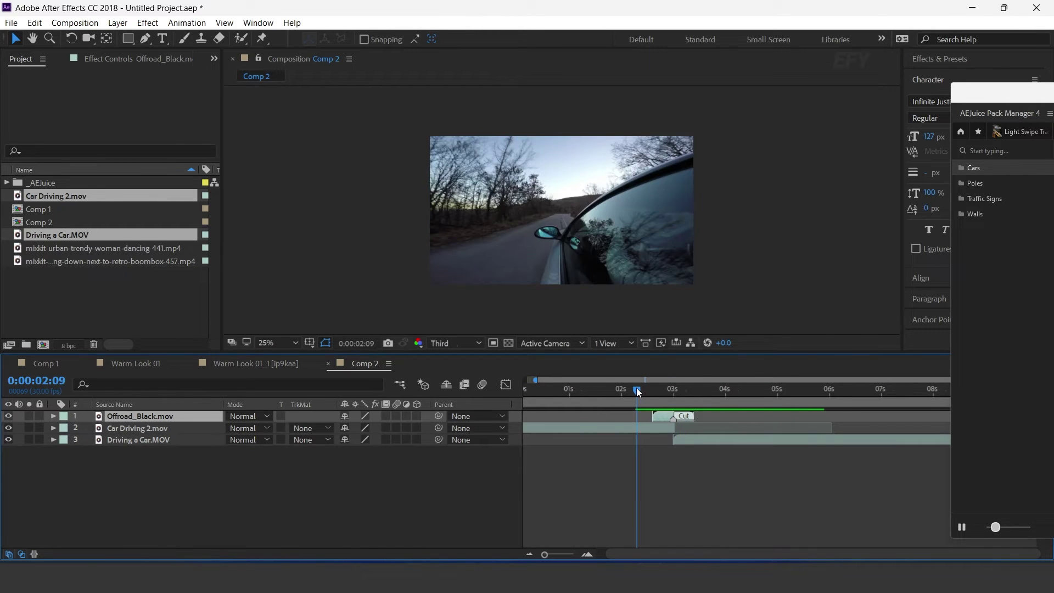
{"action": "key", "text": "space"}
{"action": "left_click", "coordinate": [636, 387]}
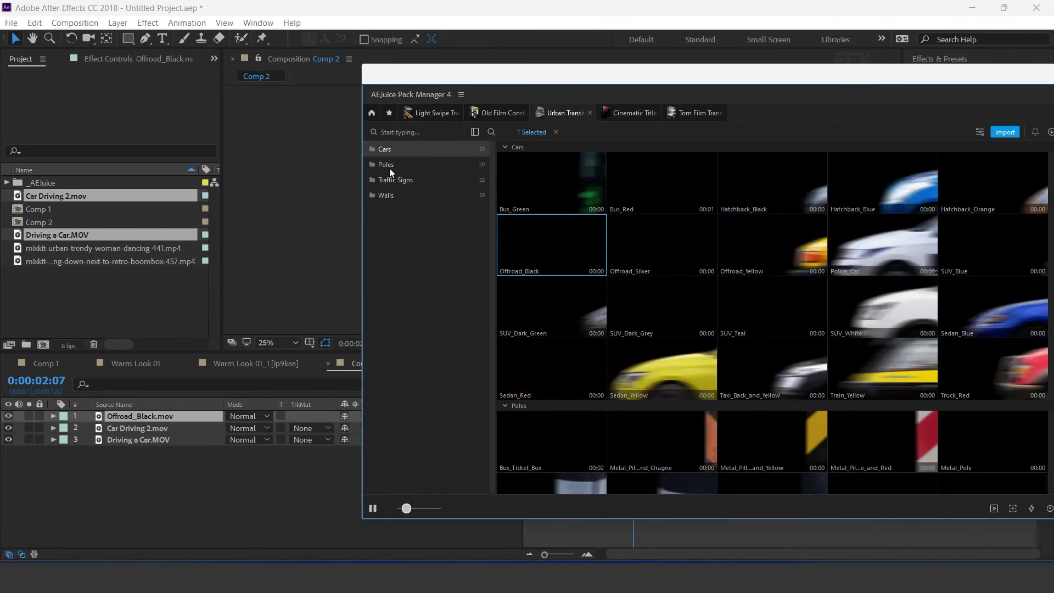
- Hide the Offroad_Black layer and import the Speed_Limit_20 transition from Traffic Signs as the top layer at 0:00:03:00
{"action": "left_click", "coordinate": [389, 165]}
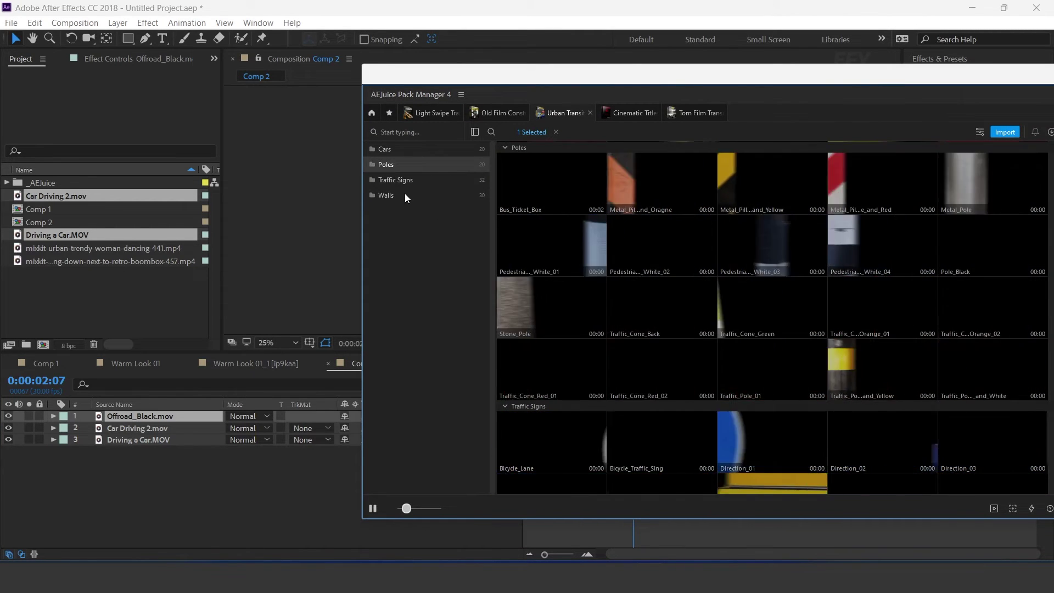
{"action": "left_click", "coordinate": [395, 183]}
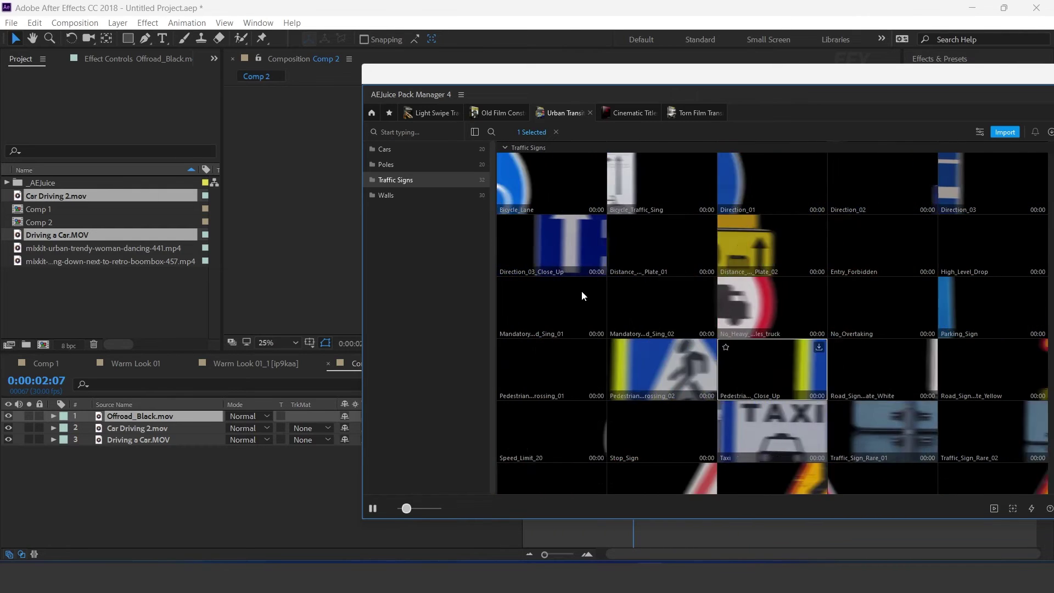
{"action": "left_click_drag", "start_coordinate": [581, 290], "coordinate": [674, 391]}
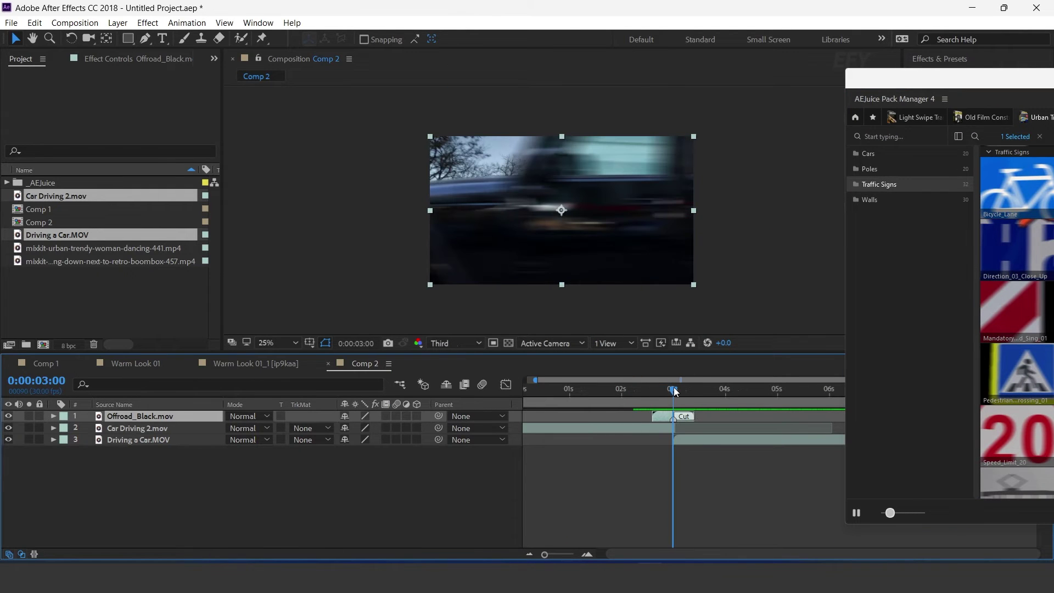
{"action": "left_click", "coordinate": [8, 417]}
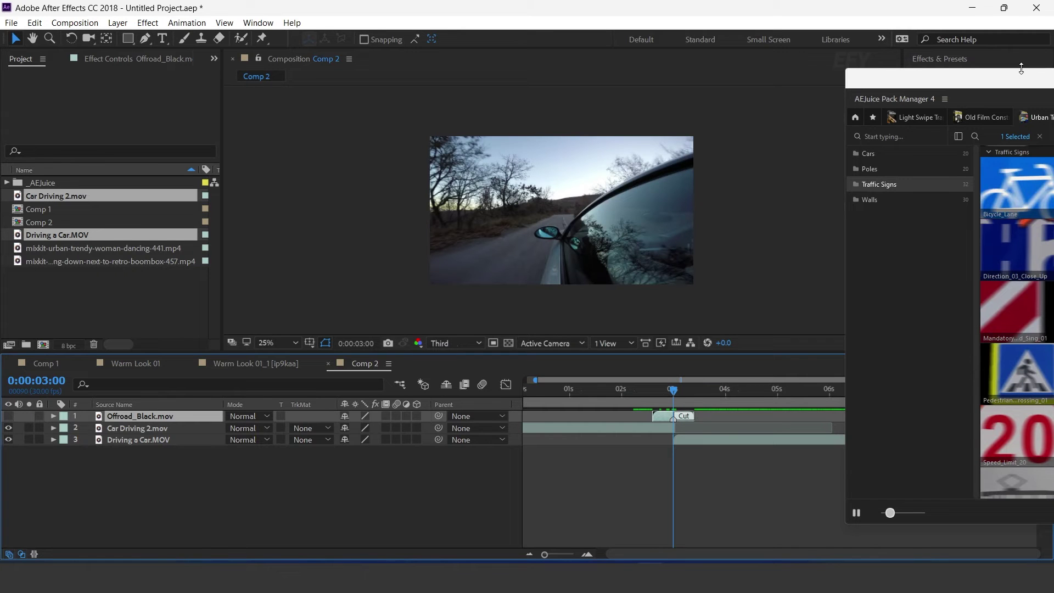
{"action": "left_click_drag", "start_coordinate": [1022, 83], "coordinate": [522, 52]}
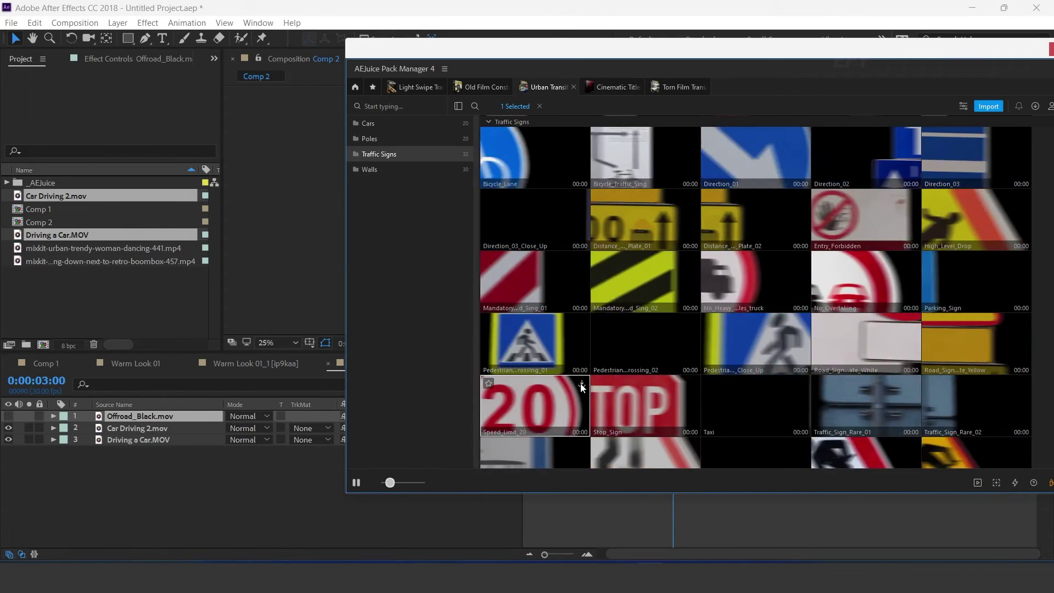
{"action": "left_click", "coordinate": [581, 383]}
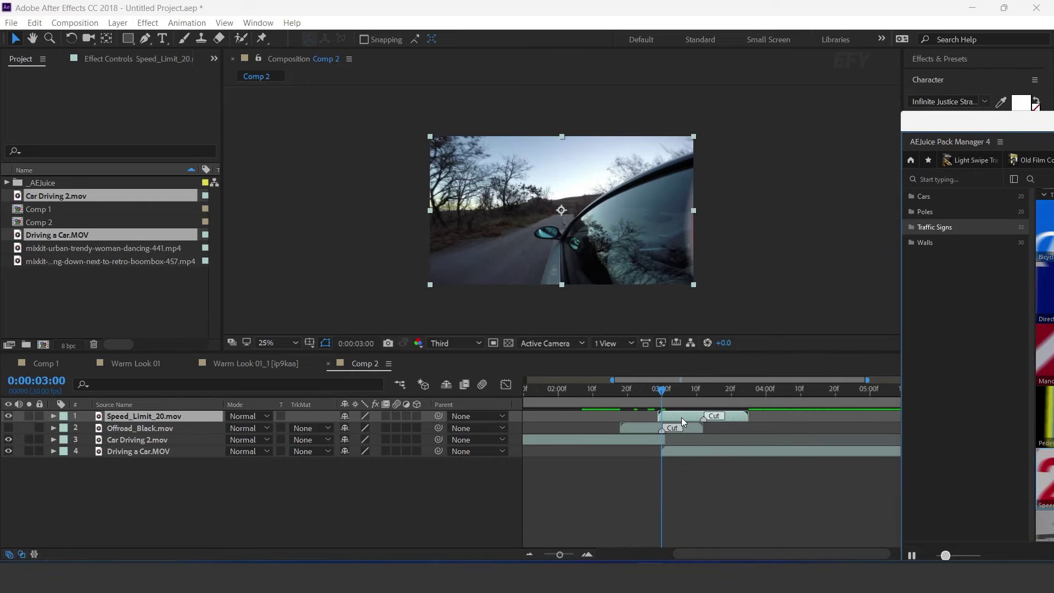
- Align the Cut marker of the Speed_Limit_20 layer with the 0:00:03:00 cut and play back the transition
{"action": "left_click_drag", "start_coordinate": [692, 418], "coordinate": [651, 420]}
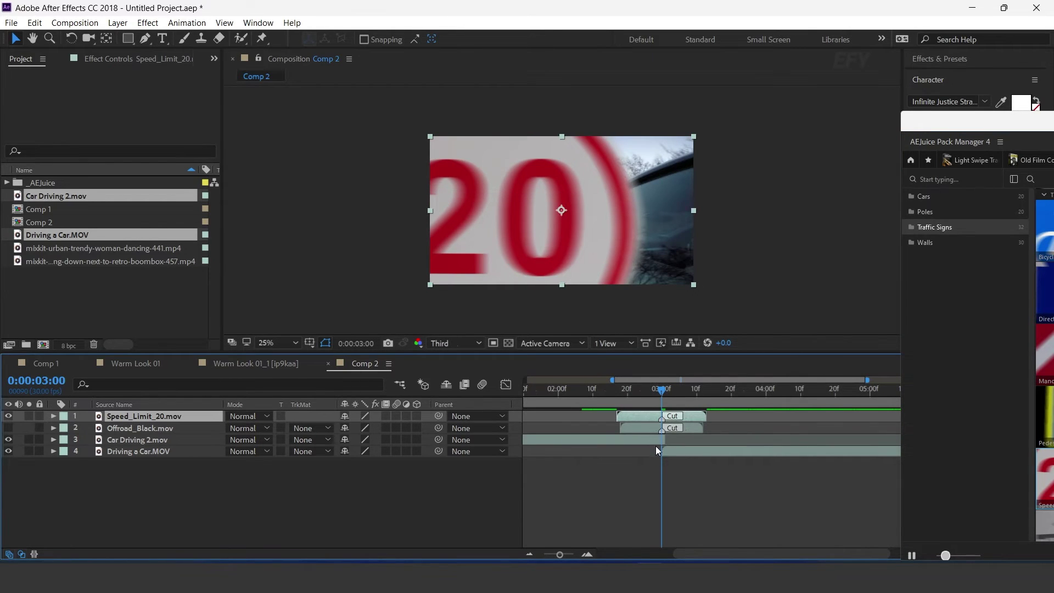
{"action": "left_click", "coordinate": [601, 391]}
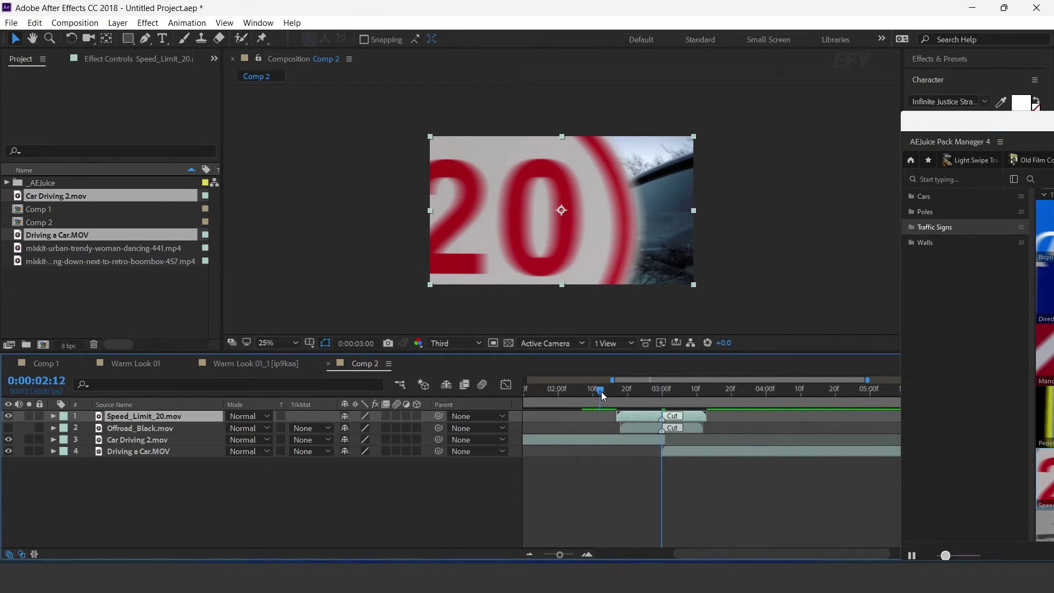
{"action": "key", "text": "space"}
{"action": "left_click", "coordinate": [641, 391]}
{"action": "left_click_drag", "start_coordinate": [659, 394], "coordinate": [541, 393]}
{"action": "key", "text": "minus"}
{"action": "key", "text": "space"}
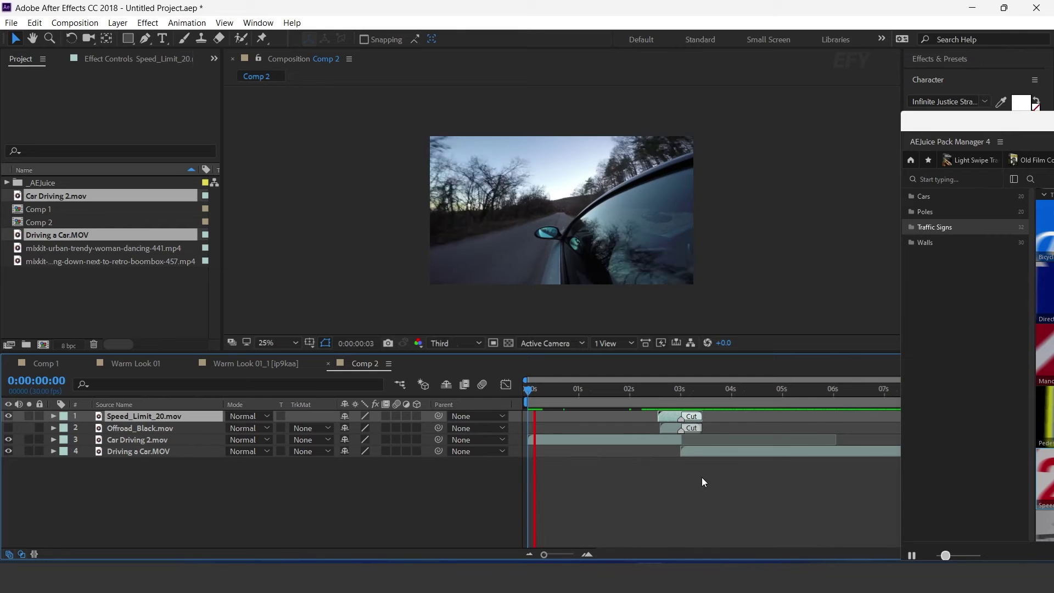
{"action": "left_click_drag", "start_coordinate": [683, 400], "coordinate": [717, 400]}
- Browse the Walls category of the Urban Transitions pack and open the Cinematic Titles pack
{"action": "left_click_drag", "start_coordinate": [1001, 114], "coordinate": [480, 99]}
{"action": "left_click", "coordinate": [403, 227]}
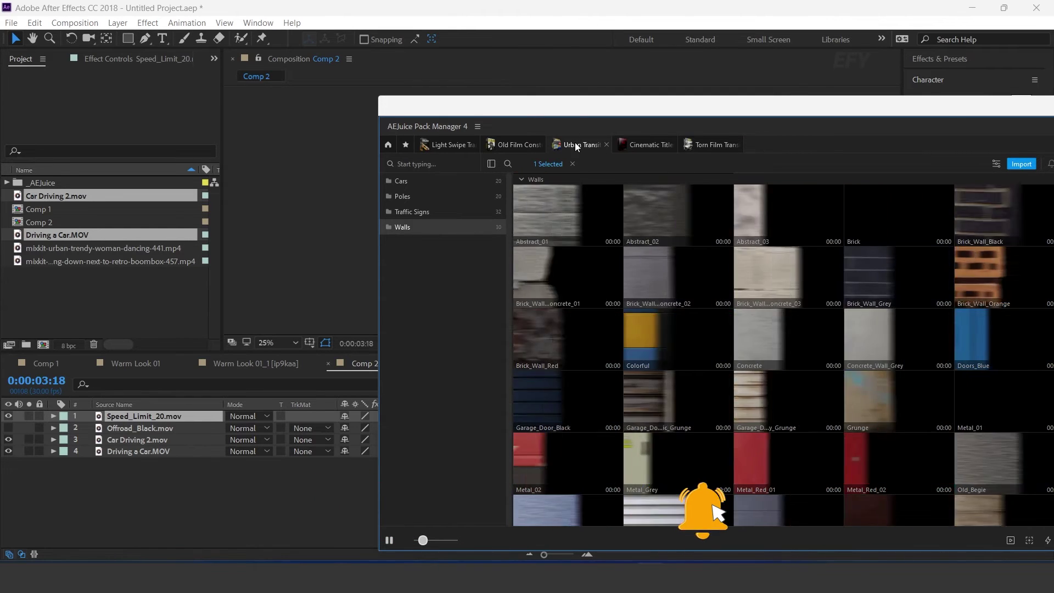
{"action": "left_click", "coordinate": [649, 146]}
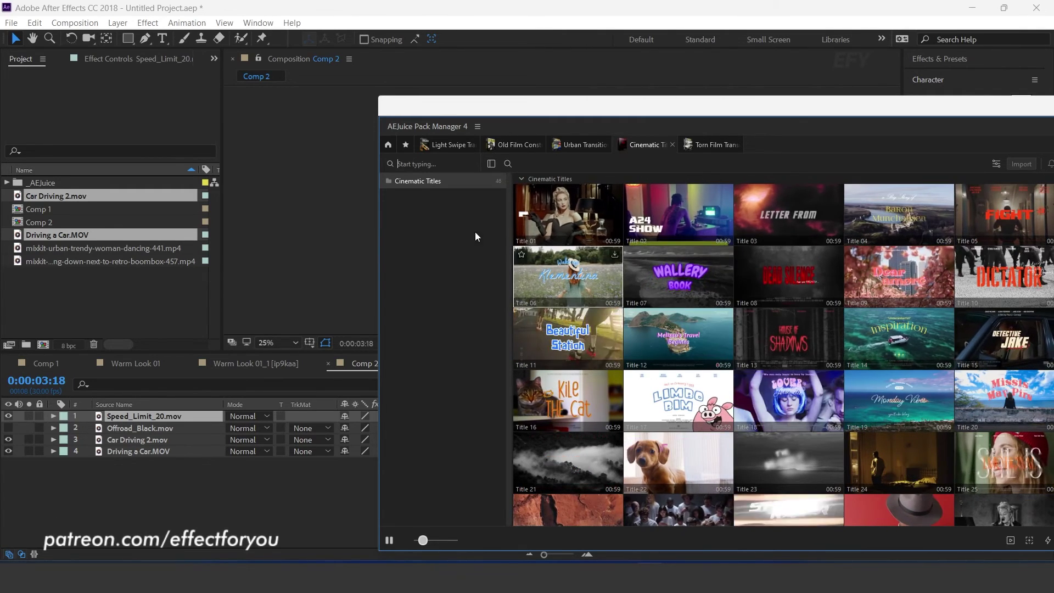
{"action": "left_click_drag", "start_coordinate": [745, 110], "coordinate": [569, 80]}
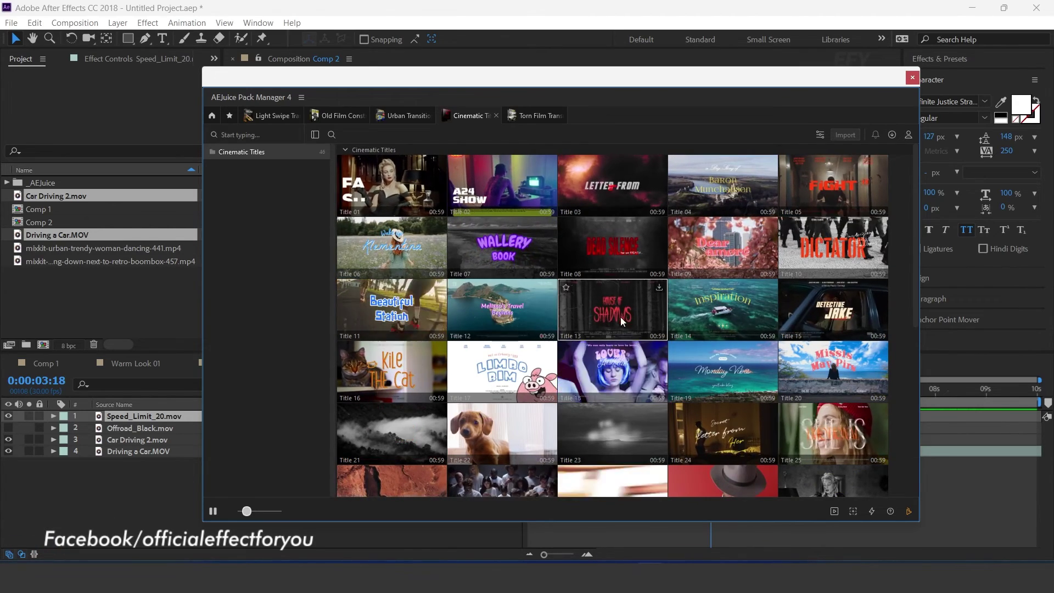
- Switch to Comp 1 and import Title 02 from the Cinematic Titles pack as the top layer at 0:00:00:00
{"action": "left_click_drag", "start_coordinate": [215, 76], "coordinate": [749, 83]}
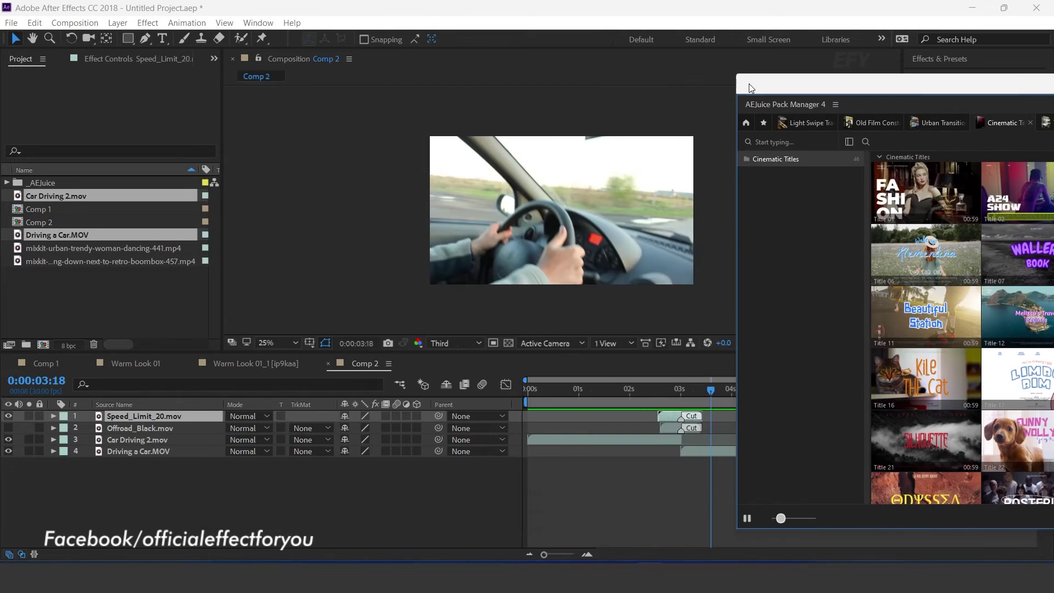
{"action": "left_click", "coordinate": [36, 367]}
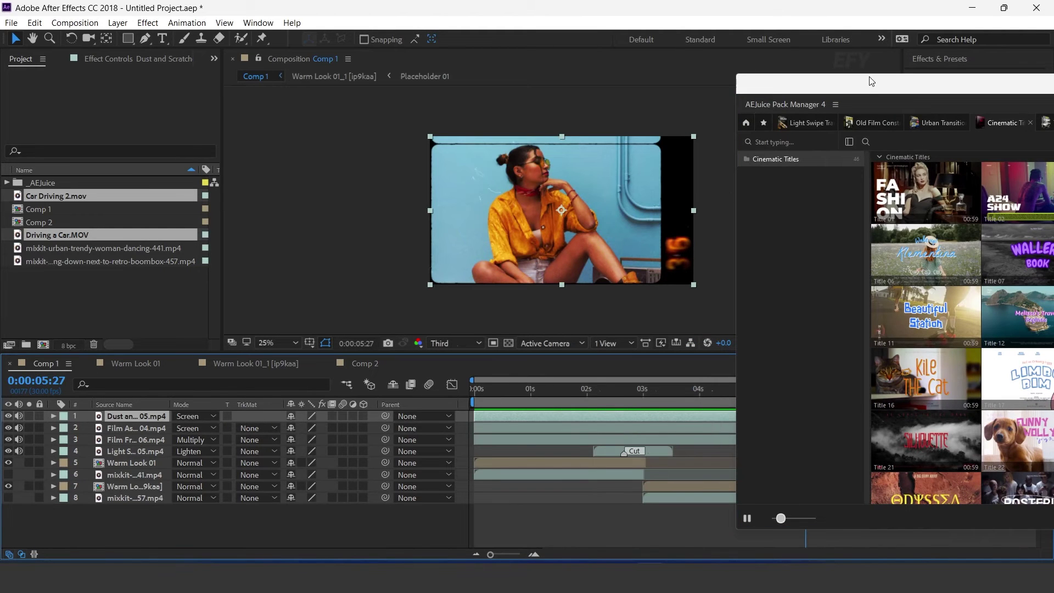
{"action": "left_click_drag", "start_coordinate": [875, 86], "coordinate": [426, 97]}
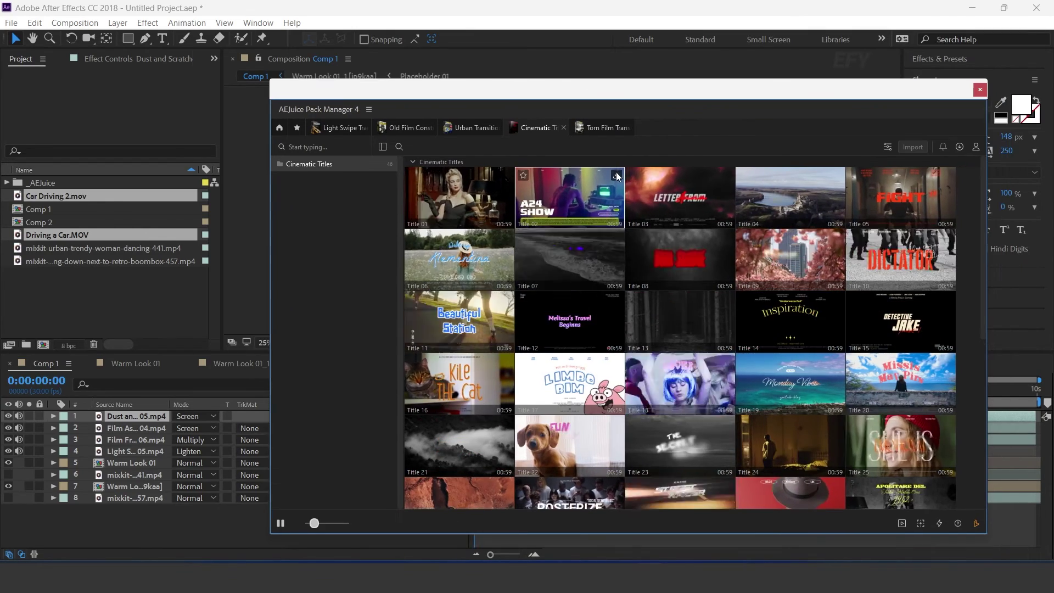
{"action": "left_click", "coordinate": [615, 175]}
{"action": "left_click_drag", "start_coordinate": [310, 95], "coordinate": [831, 144]}
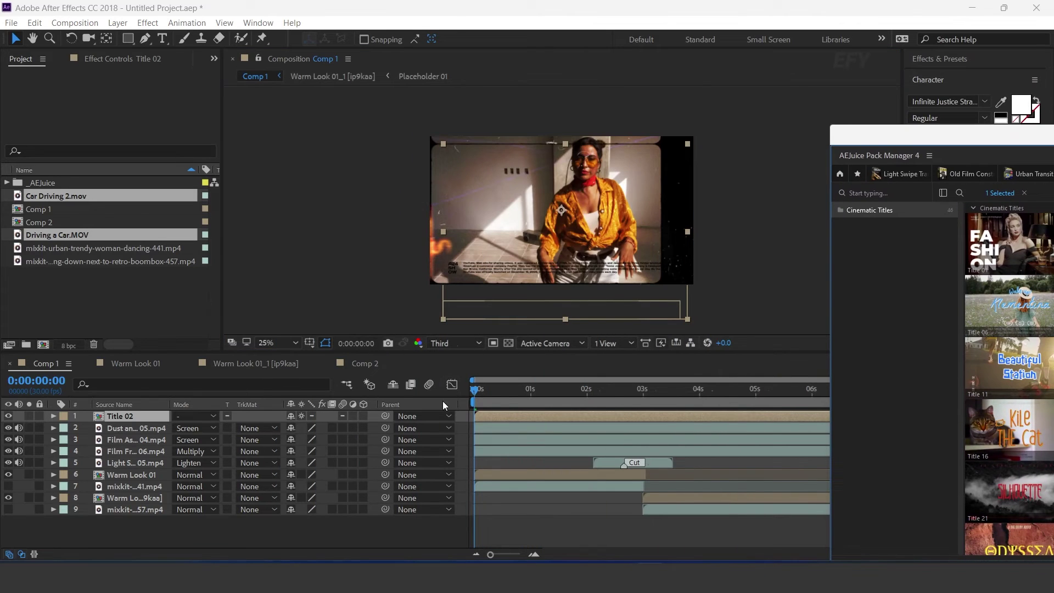
- Play back Title 02 over the dance clips and scrub the timeline to 0:00:04:09
{"action": "key", "text": "space"}
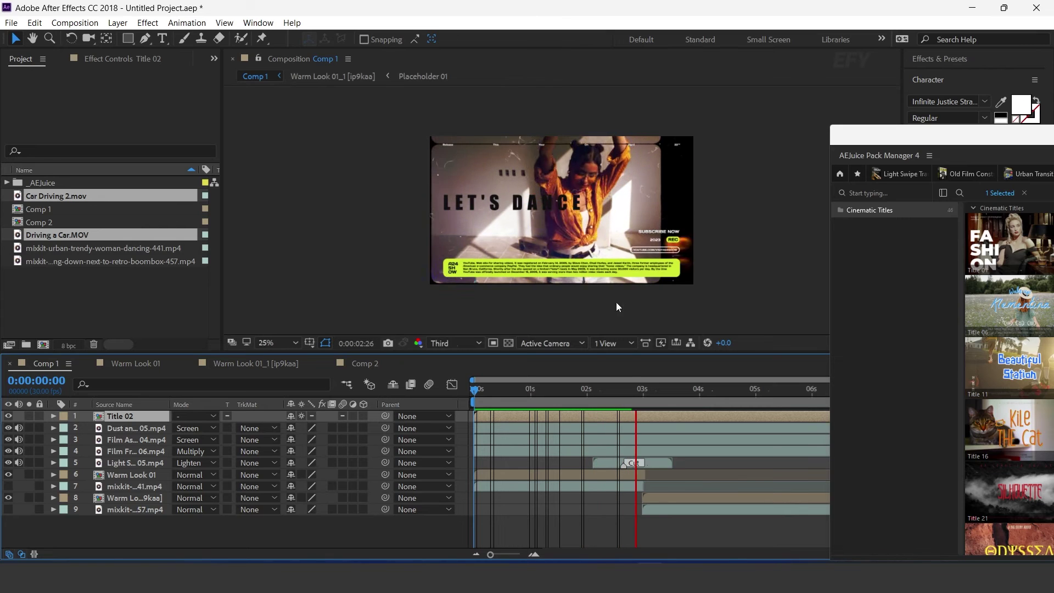
{"action": "left_click_drag", "start_coordinate": [631, 394], "coordinate": [480, 405]}
{"action": "left_click_drag", "start_coordinate": [538, 404], "coordinate": [716, 405]}
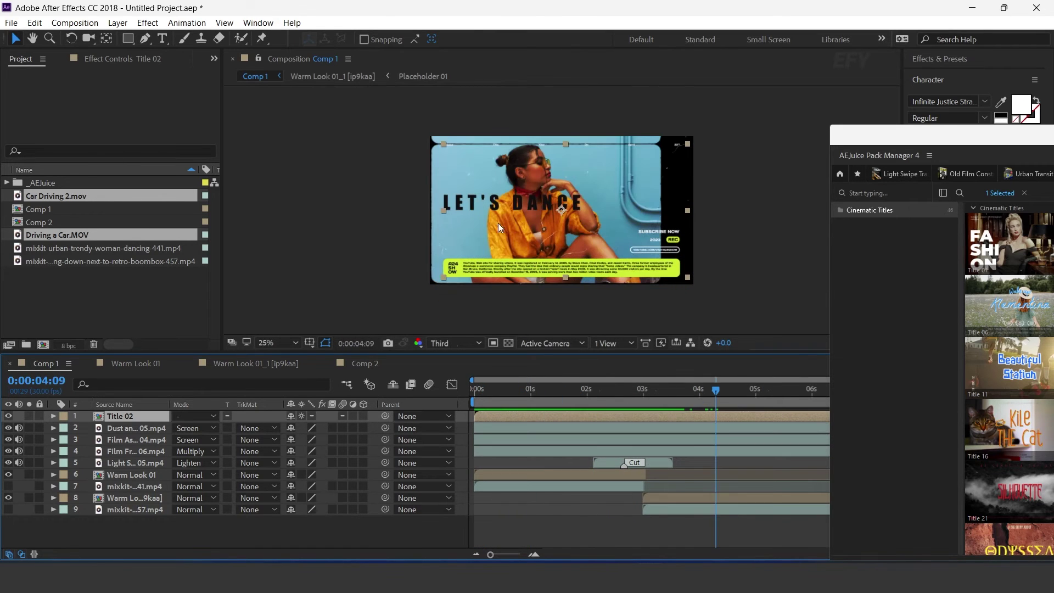
- Open the Title 02 composition, move the LET'S DANCE text down to just above the green text bar, and return to Comp 1
{"action": "double_click", "coordinate": [123, 420]}
{"action": "left_click", "coordinate": [535, 388]}
{"action": "left_click", "coordinate": [508, 343]}
{"action": "left_click_drag", "start_coordinate": [536, 391], "coordinate": [544, 392]}
{"action": "left_click", "coordinate": [134, 427]}
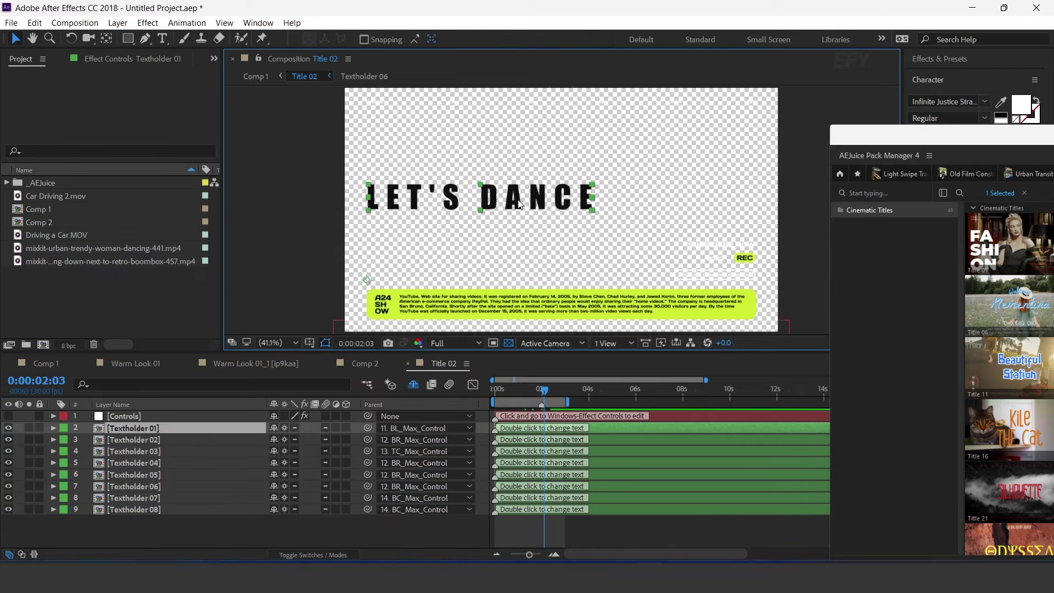
{"action": "left_click_drag", "start_coordinate": [520, 202], "coordinate": [522, 262]}
{"action": "left_click", "coordinate": [41, 366]}
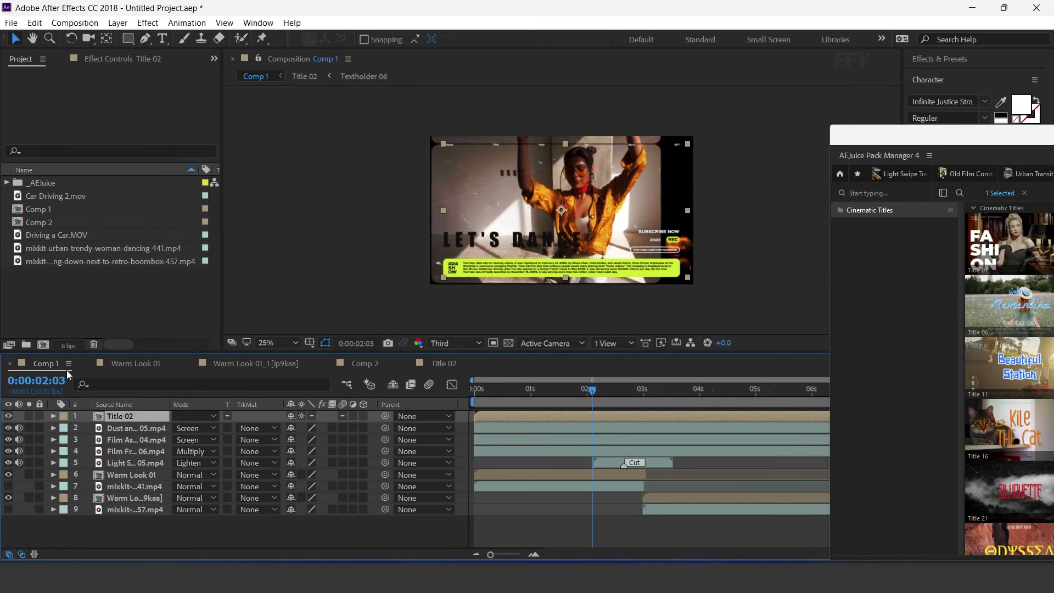
- Play back Comp 1 from the start to check the lowered LET'S DANCE text
{"action": "left_click", "coordinate": [472, 391]}
{"action": "key", "text": "space"}
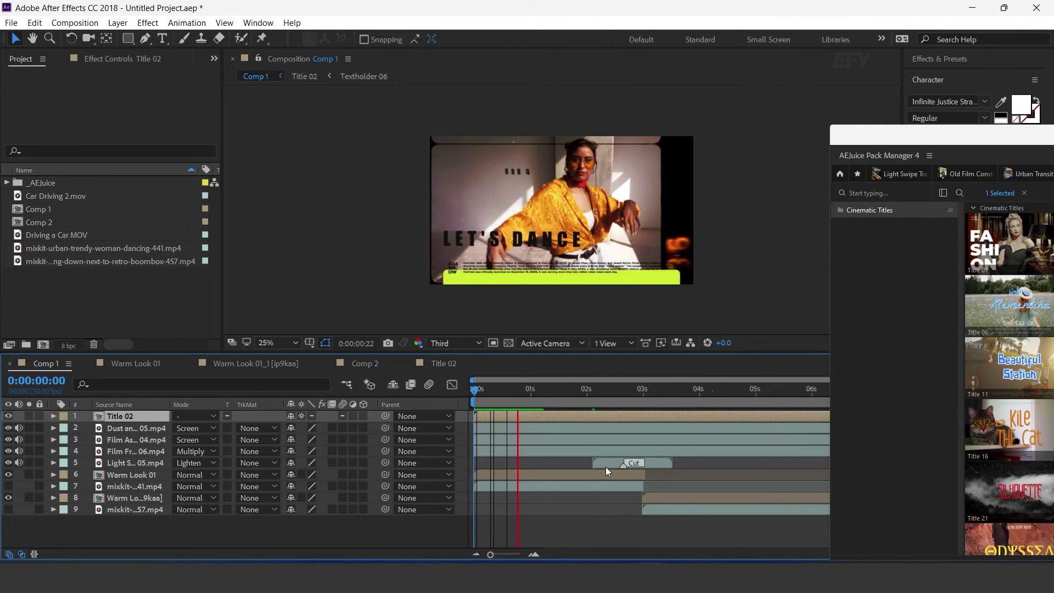
{"action": "key", "text": "space"}
- Raise the LET'S DANCE text slightly in the Title 02 composition and select its paragraph, REC and subscribe text layers in turn
{"action": "left_click", "coordinate": [444, 364]}
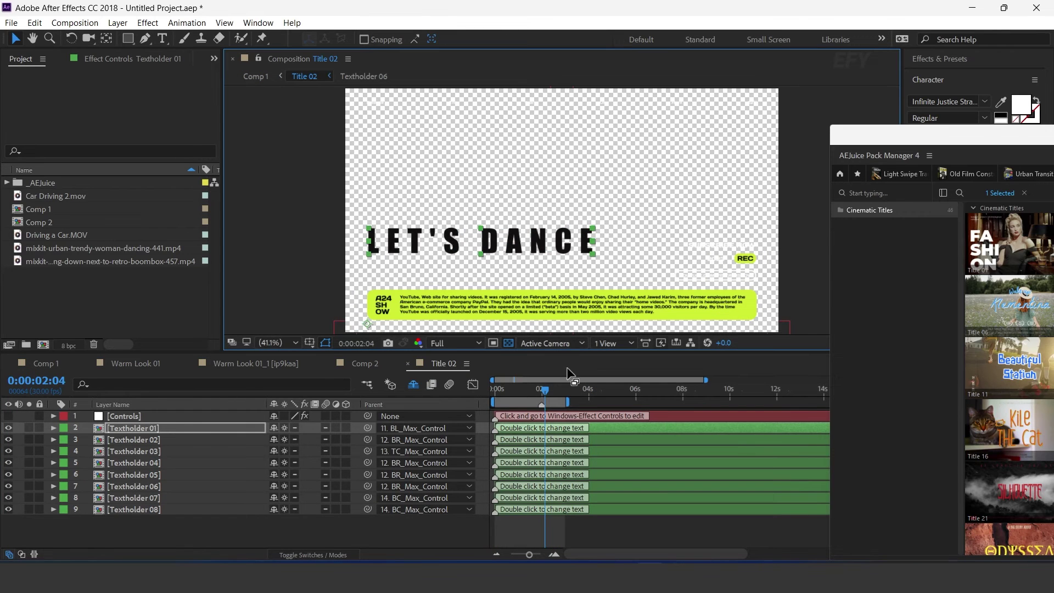
{"action": "left_click", "coordinate": [554, 304]}
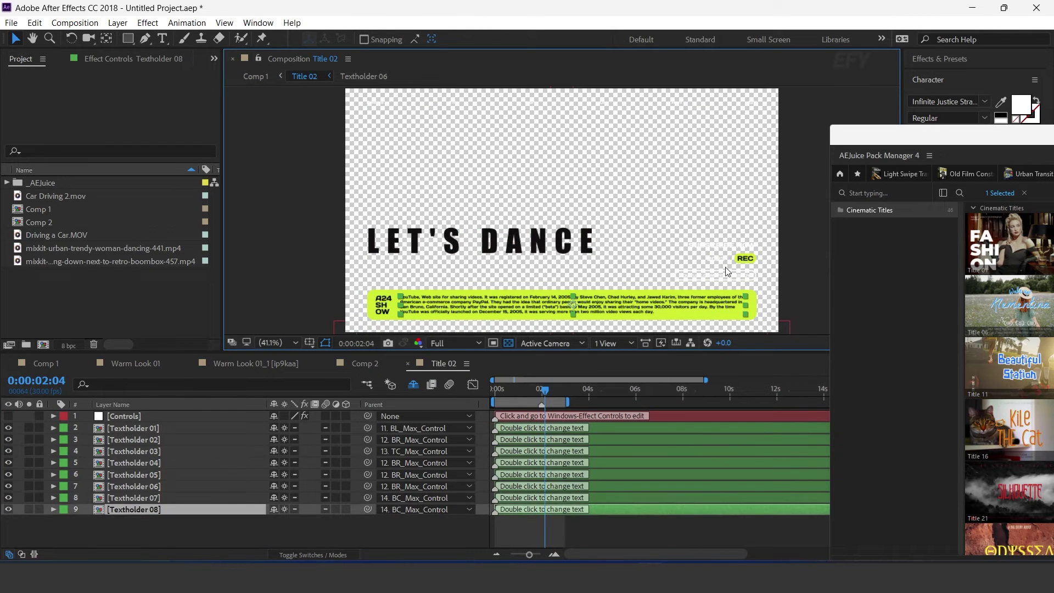
{"action": "left_click", "coordinate": [746, 259]}
{"action": "left_click", "coordinate": [734, 243]}
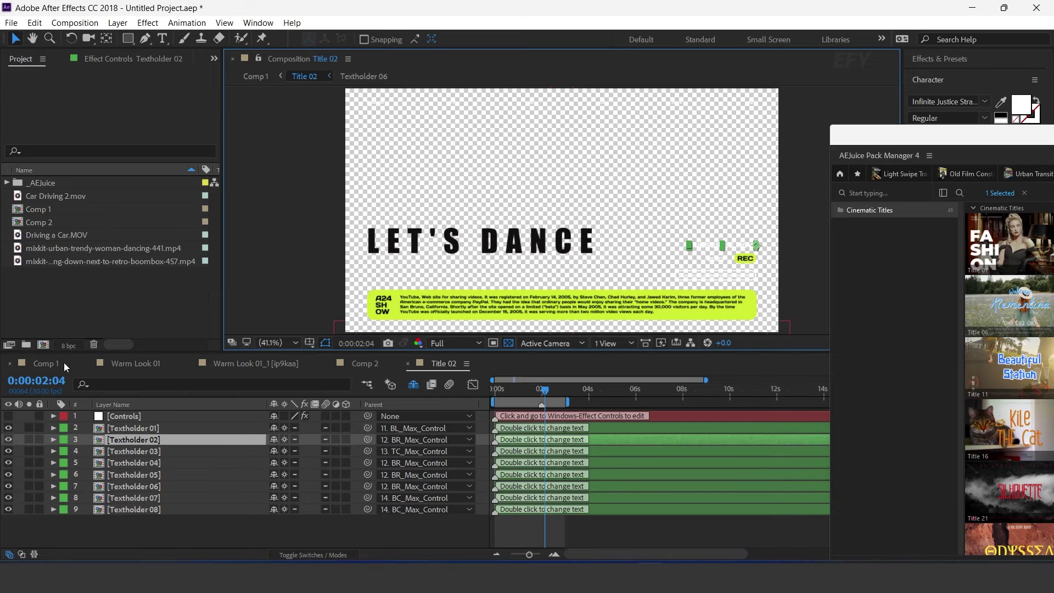
- Return to Comp 1, play back the title from near the start, and set the playhead to 0:00:02:10
{"action": "left_click", "coordinate": [42, 363]}
{"action": "left_click", "coordinate": [488, 392]}
{"action": "key", "text": "space"}
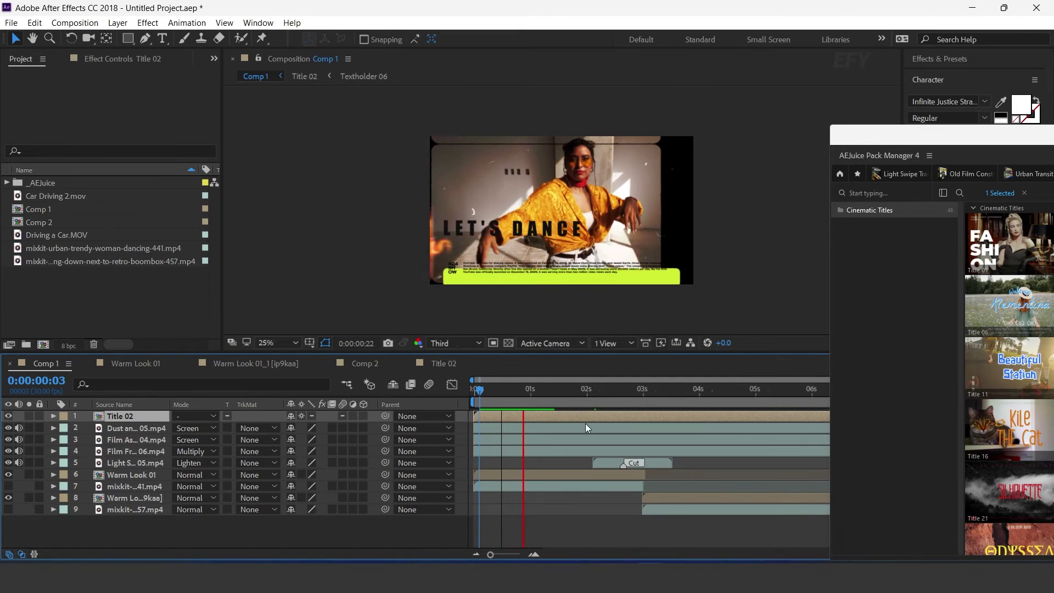
{"action": "left_click", "coordinate": [604, 392]}
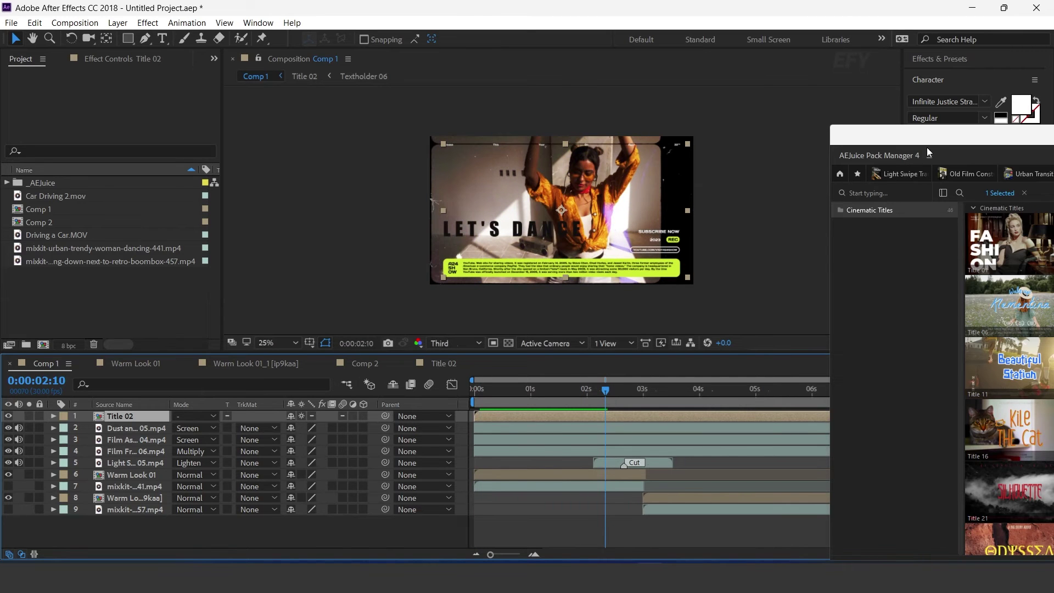
- Open the editing settings of Title 02 in AEJuice Pack Manager and review its text properties
{"action": "left_click_drag", "start_coordinate": [933, 144], "coordinate": [663, 101]}
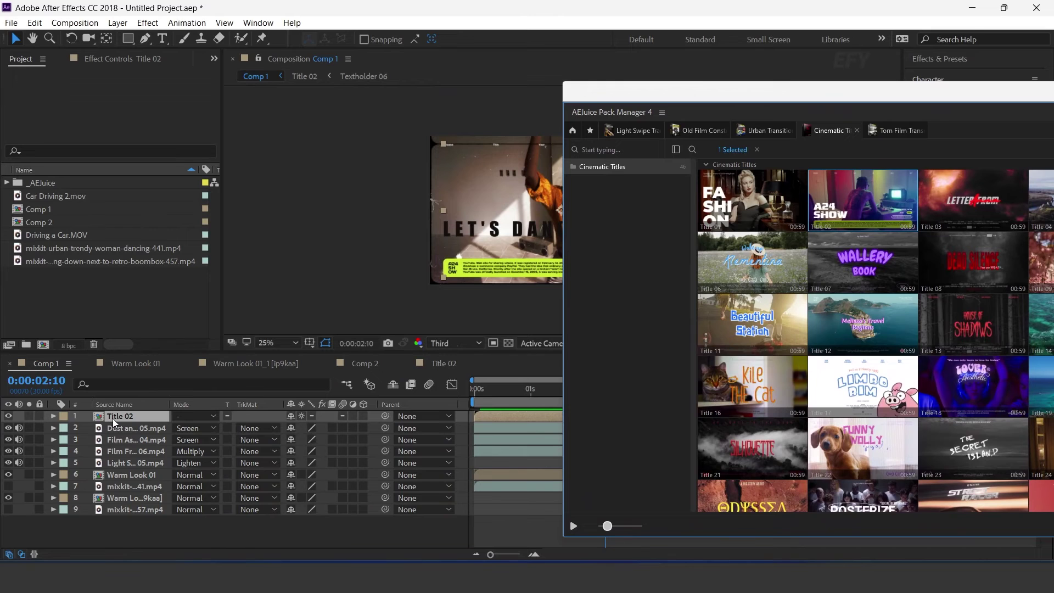
{"action": "left_click_drag", "start_coordinate": [987, 90], "coordinate": [600, 87]}
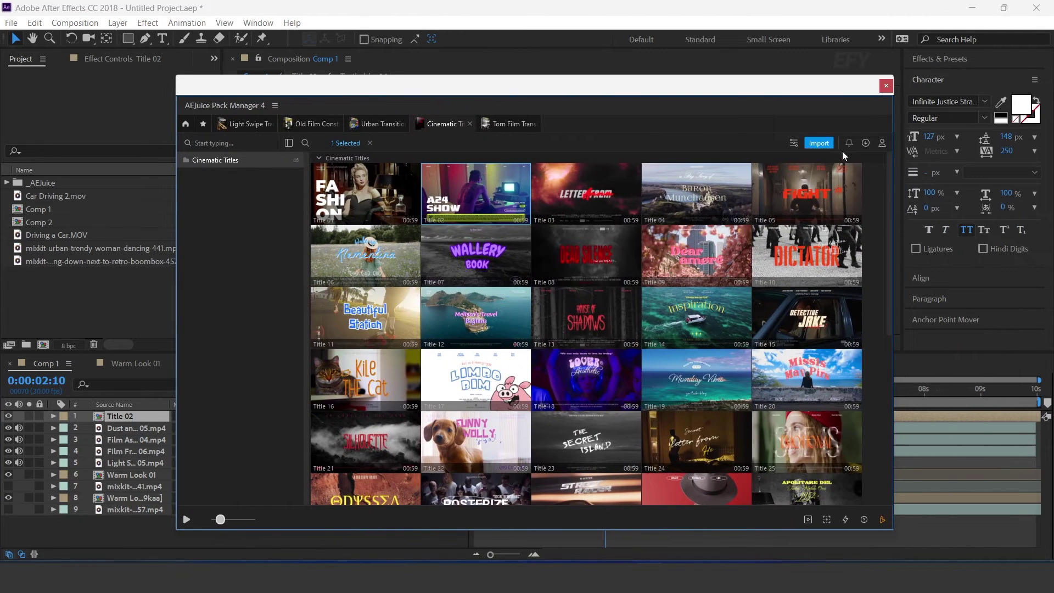
{"action": "left_click", "coordinate": [794, 143]}
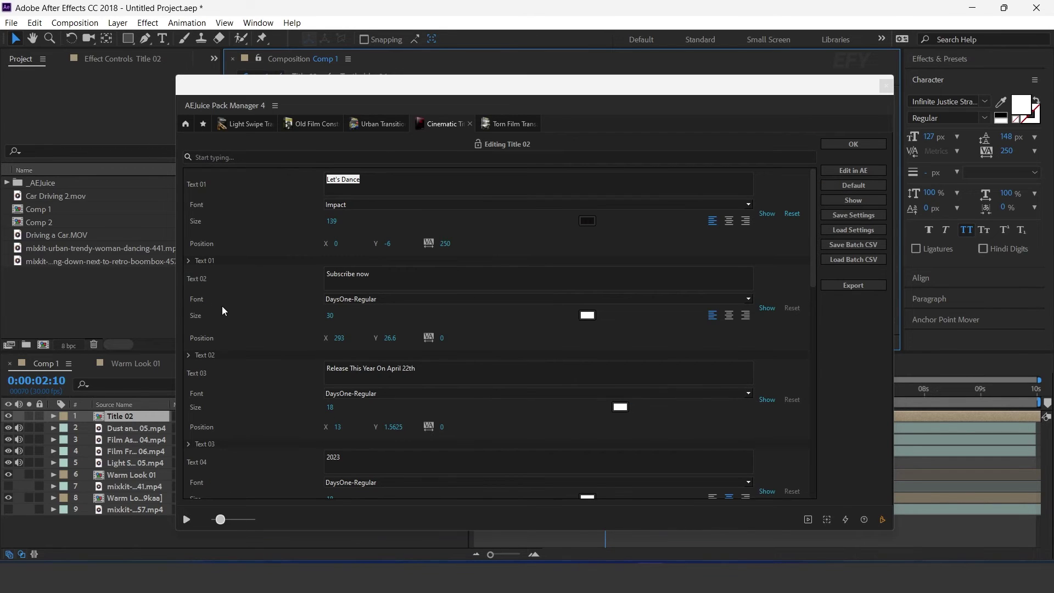
{"action": "scroll", "coordinate": [225, 329], "scroll_direction": "down", "scroll_amount": 1}
{"action": "scroll", "coordinate": [245, 464], "scroll_direction": "down", "scroll_amount": 6}
{"action": "left_click_drag", "start_coordinate": [815, 324], "coordinate": [813, 209]}
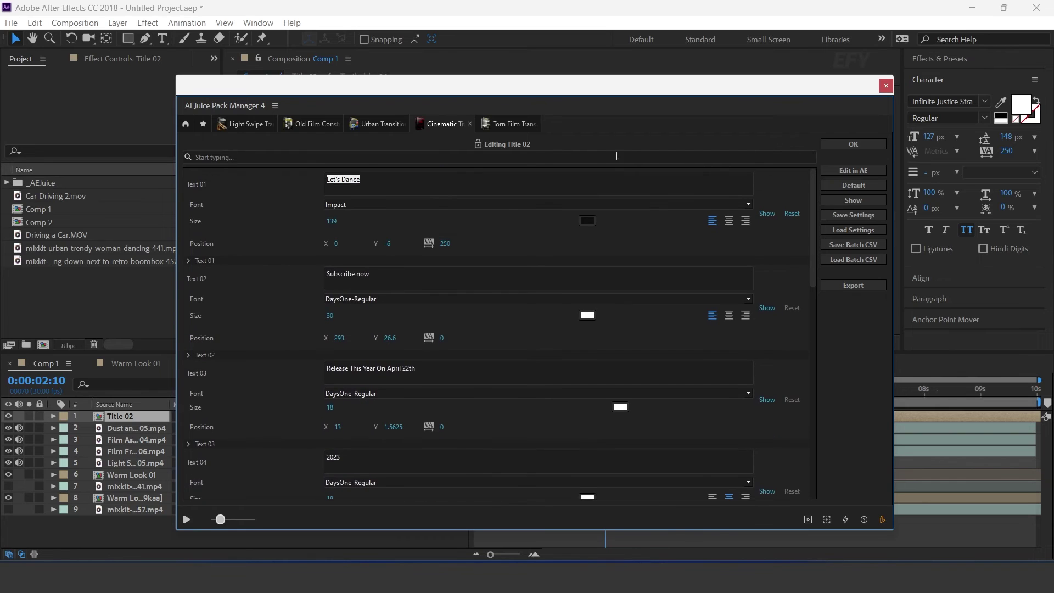
- Look through the fonts available for the Text 01 line without choosing a different one
{"action": "left_click_drag", "start_coordinate": [479, 89], "coordinate": [616, 296]}
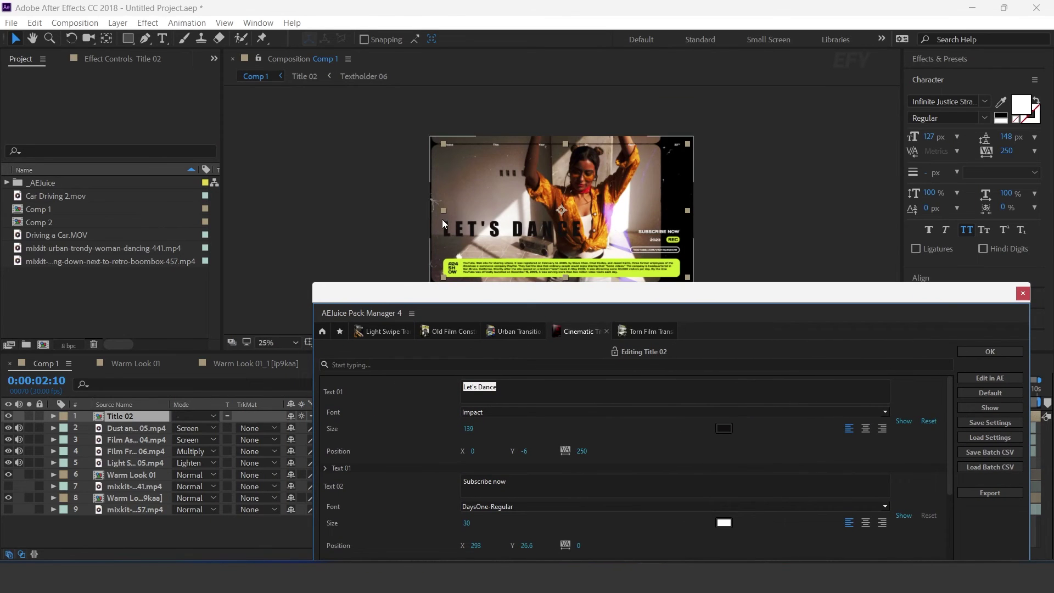
{"action": "left_click", "coordinate": [490, 400]}
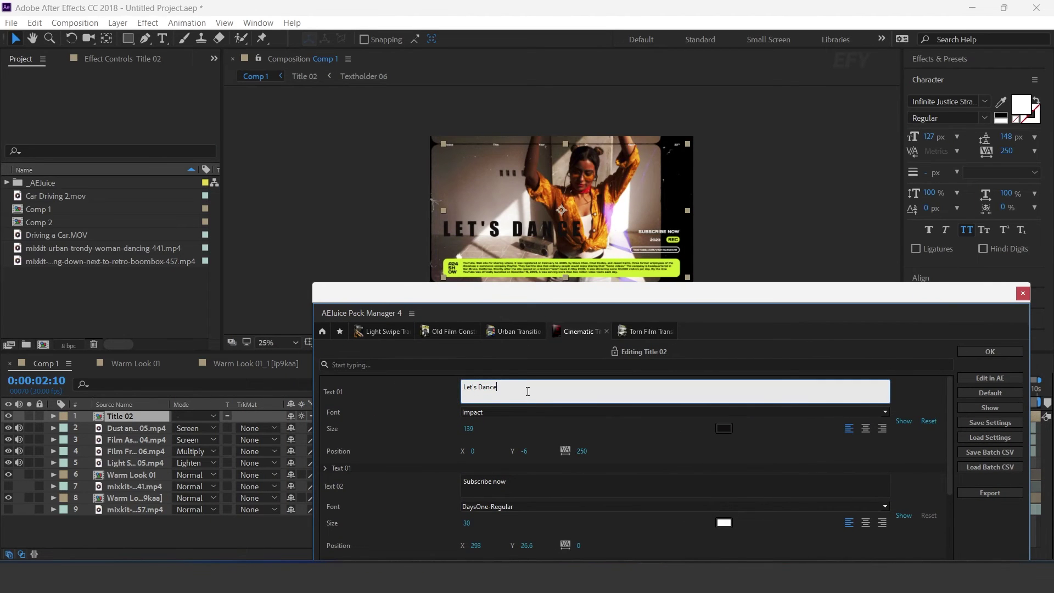
{"action": "left_click", "coordinate": [883, 413]}
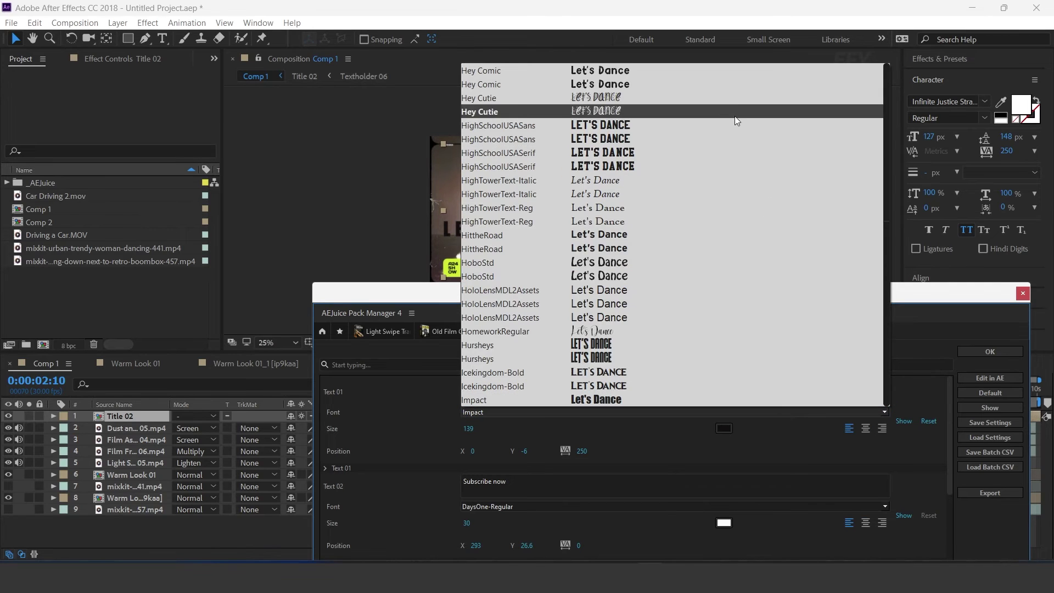
{"action": "left_click", "coordinate": [907, 394]}
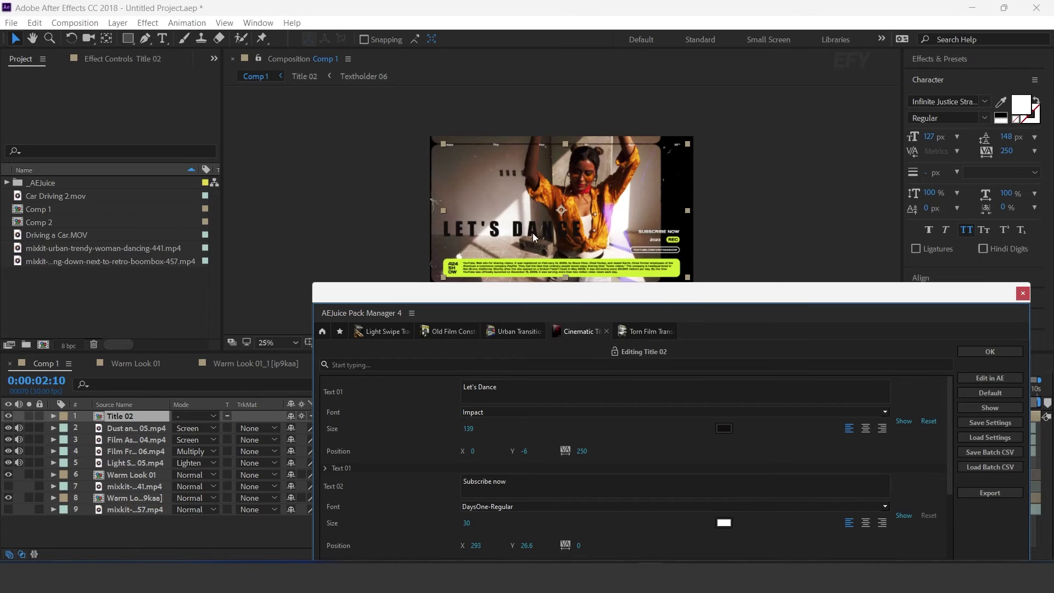
- Change the Text 01 colour to magenta and accept the Title 02 settings
{"action": "left_click", "coordinate": [724, 428]}
{"action": "left_click", "coordinate": [214, 329]}
{"action": "left_click", "coordinate": [322, 296]}
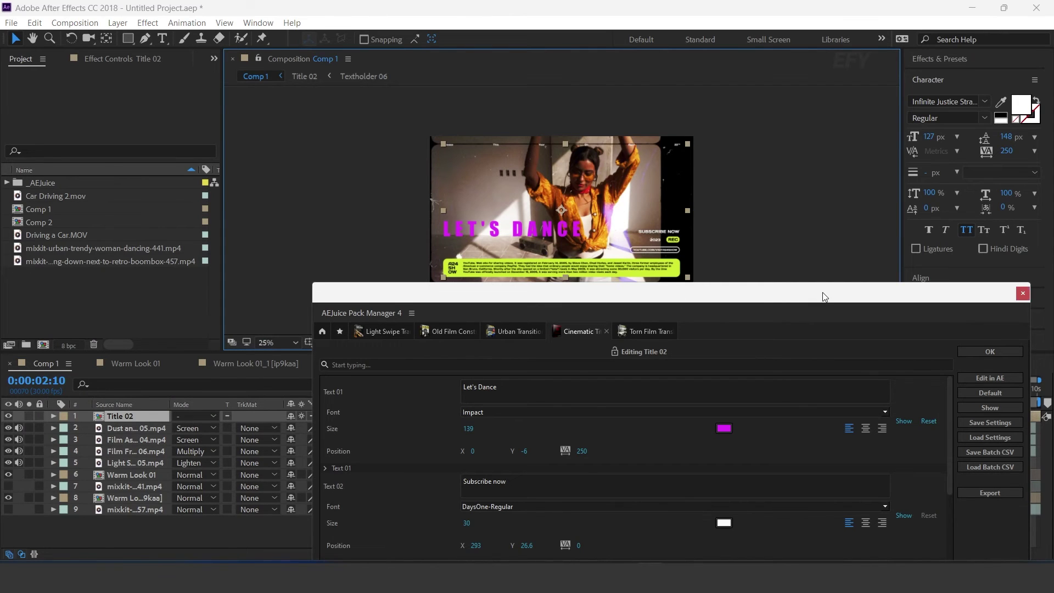
{"action": "left_click_drag", "start_coordinate": [821, 296], "coordinate": [758, 284]}
{"action": "left_click", "coordinate": [926, 340]}
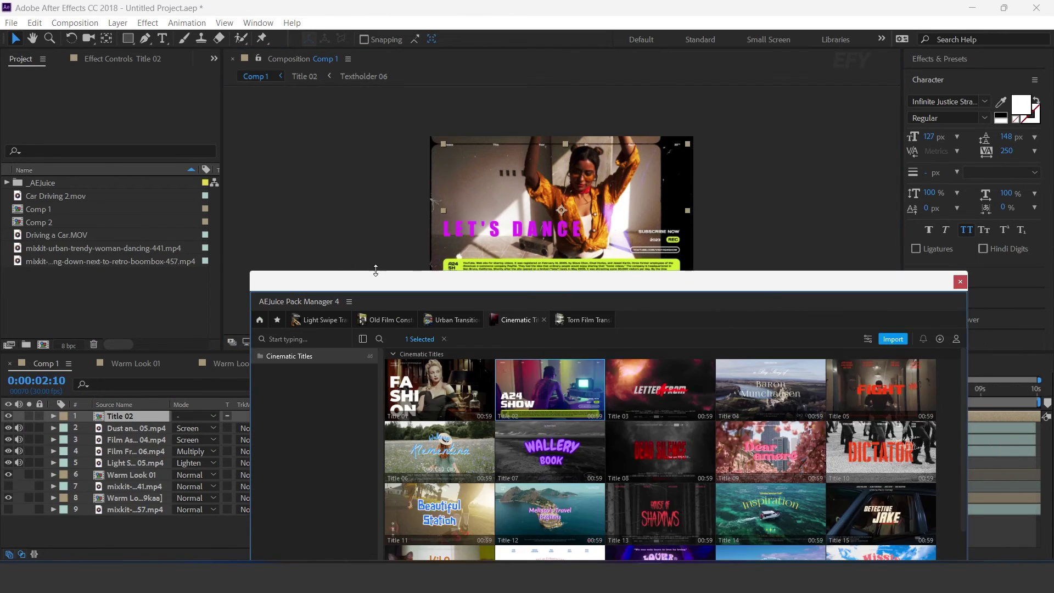
- Play back Comp 1 from the start with the magenta title and scrub to 0:00:04:12
{"action": "left_click_drag", "start_coordinate": [274, 289], "coordinate": [829, 177]}
{"action": "key", "text": "Home"}
{"action": "key", "text": "space"}
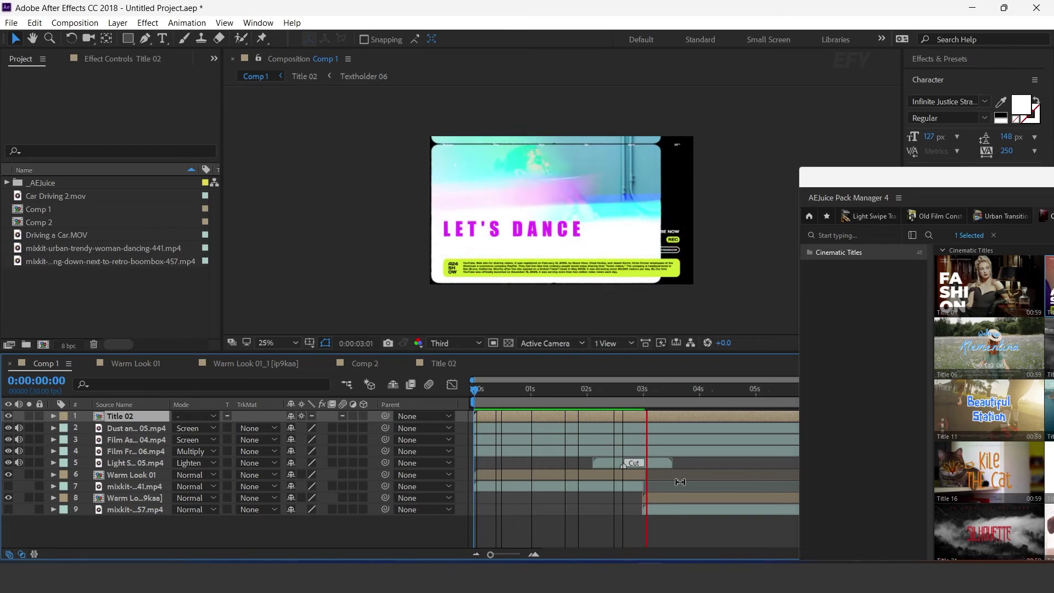
{"action": "left_click", "coordinate": [641, 388]}
{"action": "left_click_drag", "start_coordinate": [650, 387], "coordinate": [721, 390]}
- Open the Torn Film Transitions pack and examine its transitions, luma mattes and overlays
{"action": "left_click_drag", "start_coordinate": [930, 171], "coordinate": [326, 74]}
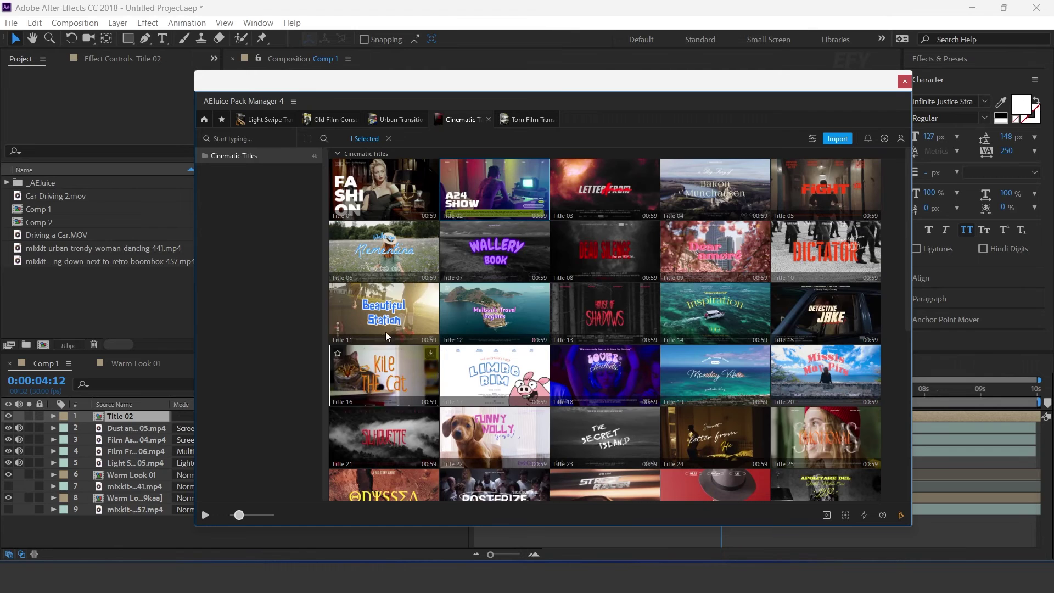
{"action": "left_click", "coordinate": [525, 120]}
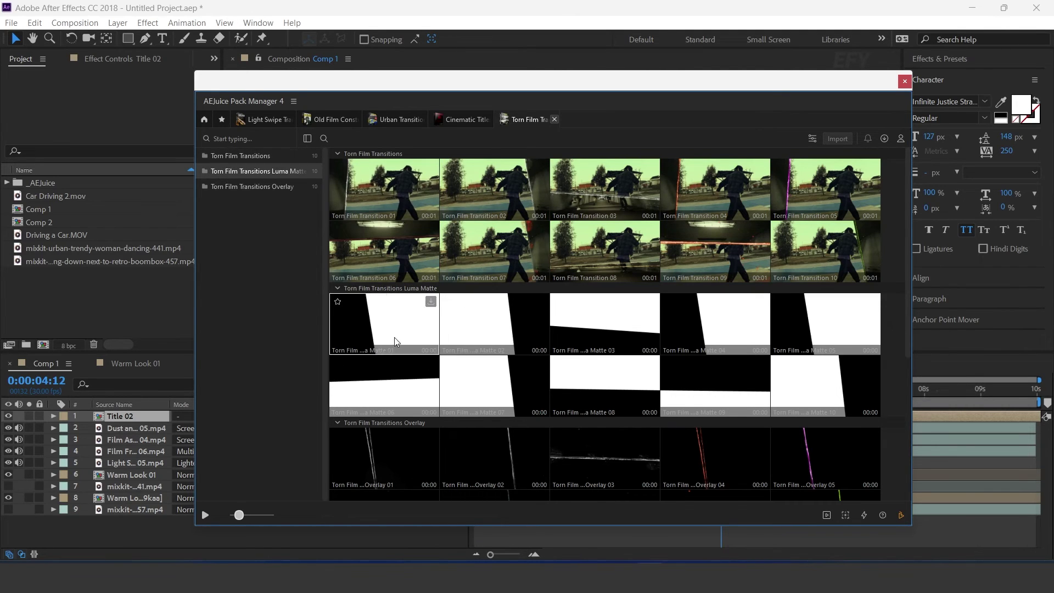
{"action": "scroll", "coordinate": [663, 347], "scroll_direction": "down", "scroll_amount": 1}
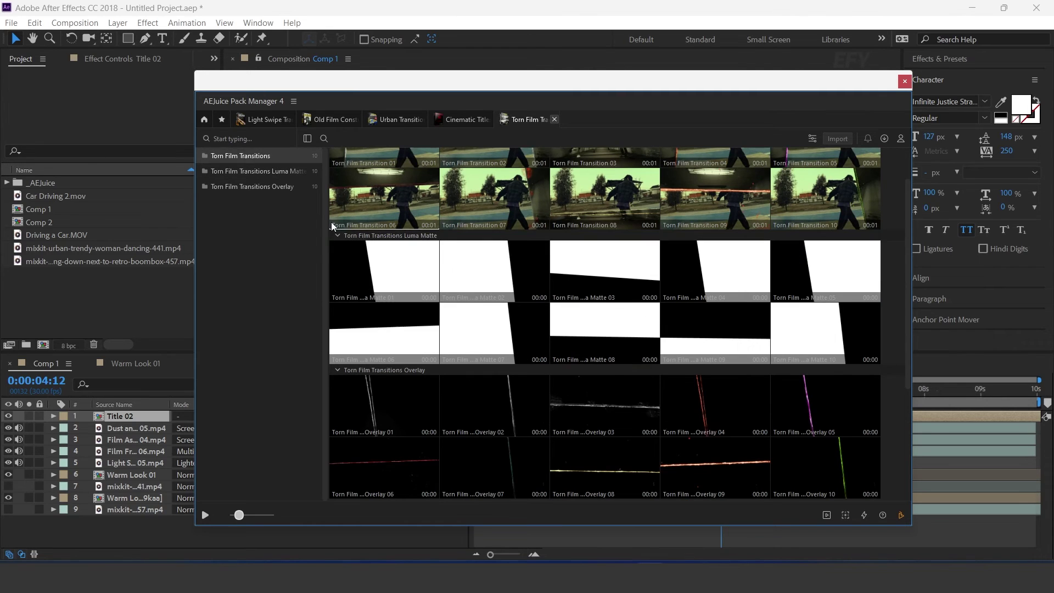
{"action": "left_click", "coordinate": [255, 187]}
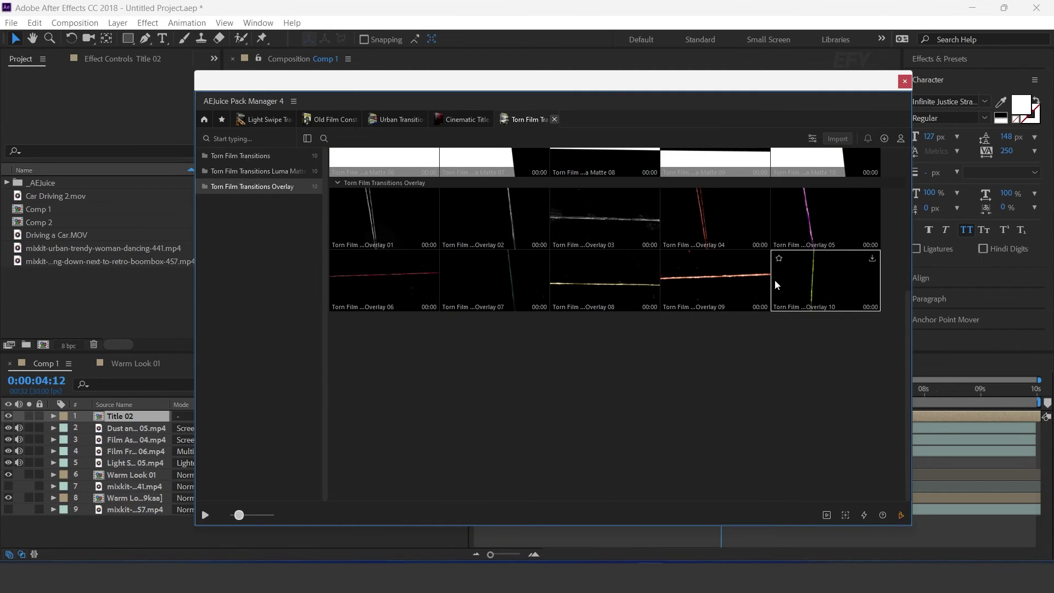
- Return to the Torn Film Transitions category, move Comp 1 to 0:00:02:29 and hide the Light Swipe layer
{"action": "left_click", "coordinate": [240, 155]}
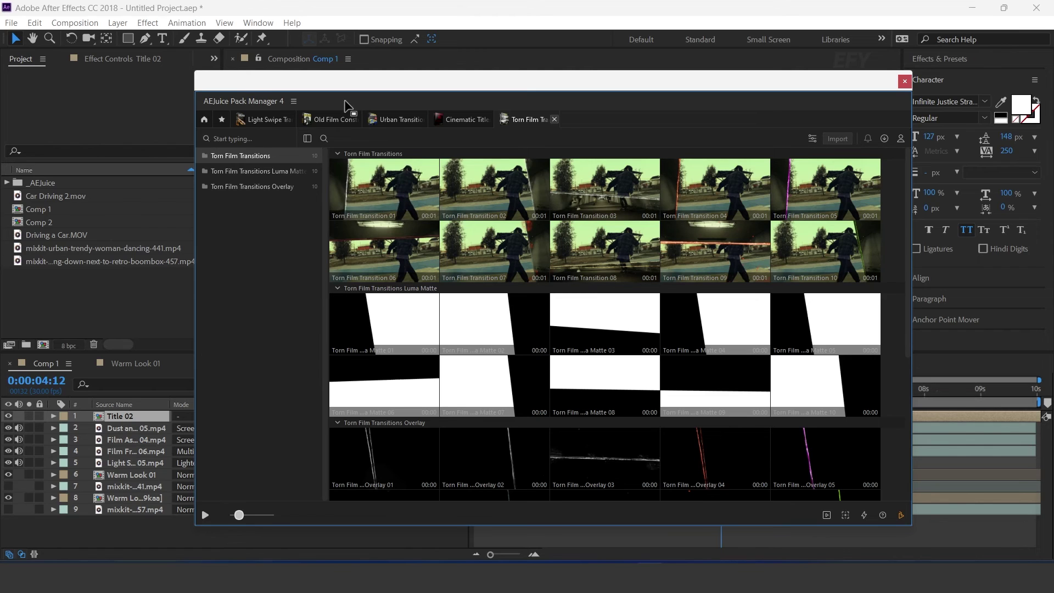
{"action": "left_click_drag", "start_coordinate": [222, 87], "coordinate": [855, 83]}
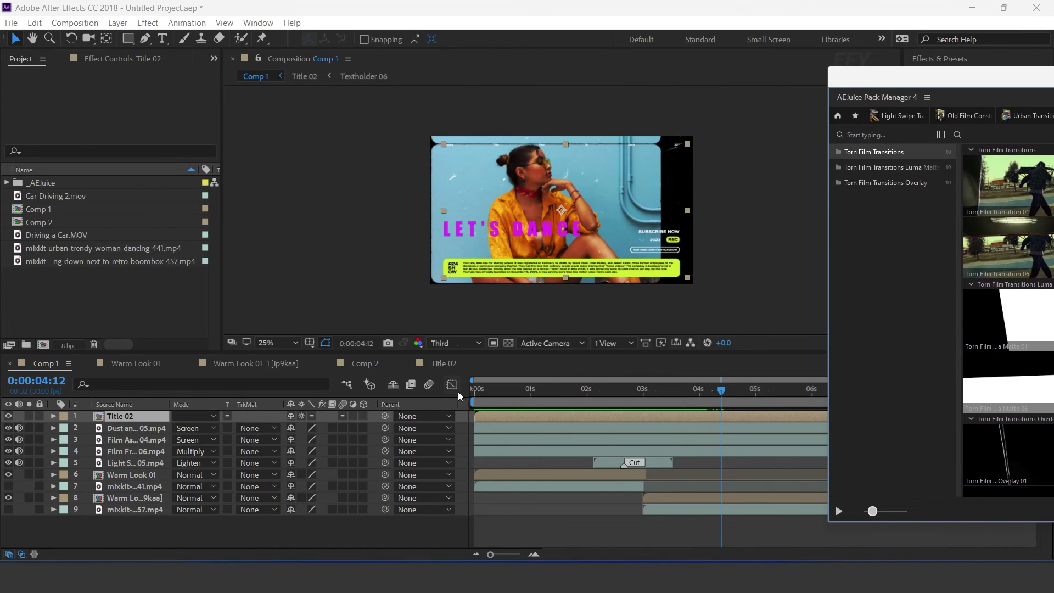
{"action": "left_click_drag", "start_coordinate": [526, 391], "coordinate": [642, 394]}
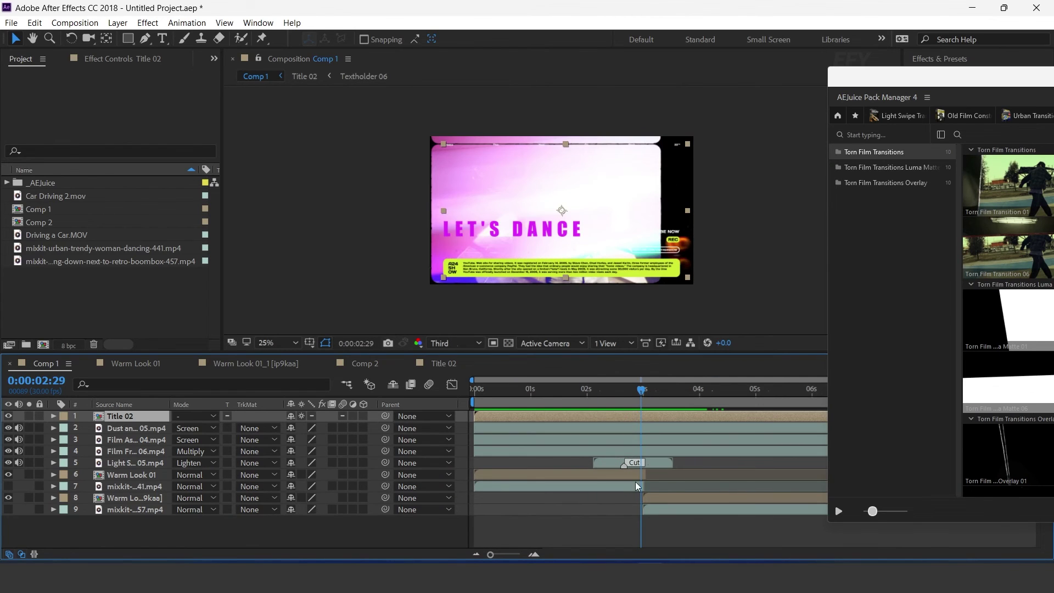
{"action": "left_click", "coordinate": [665, 463]}
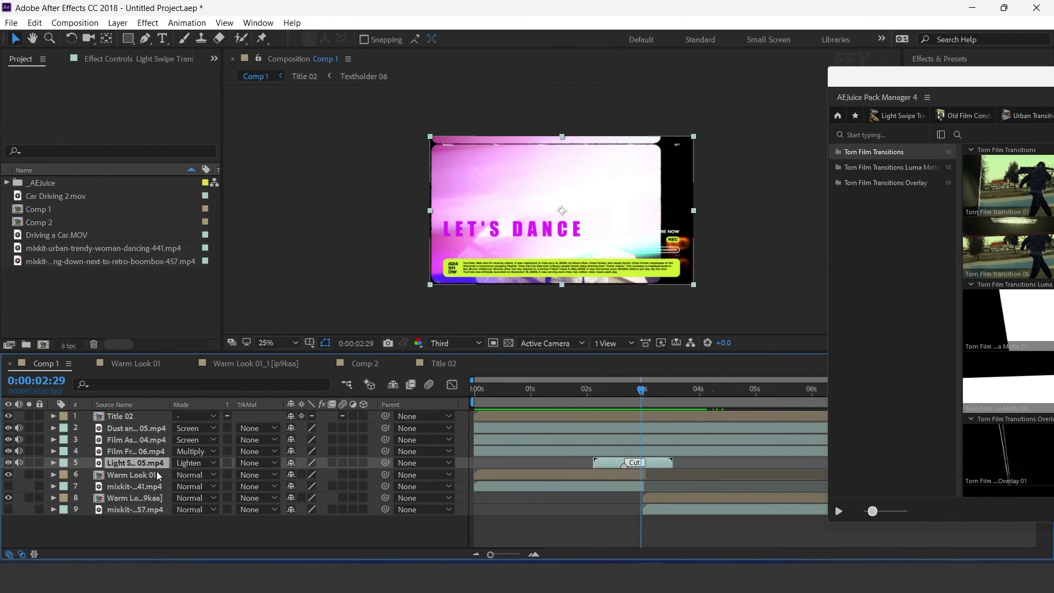
{"action": "left_click", "coordinate": [8, 463]}
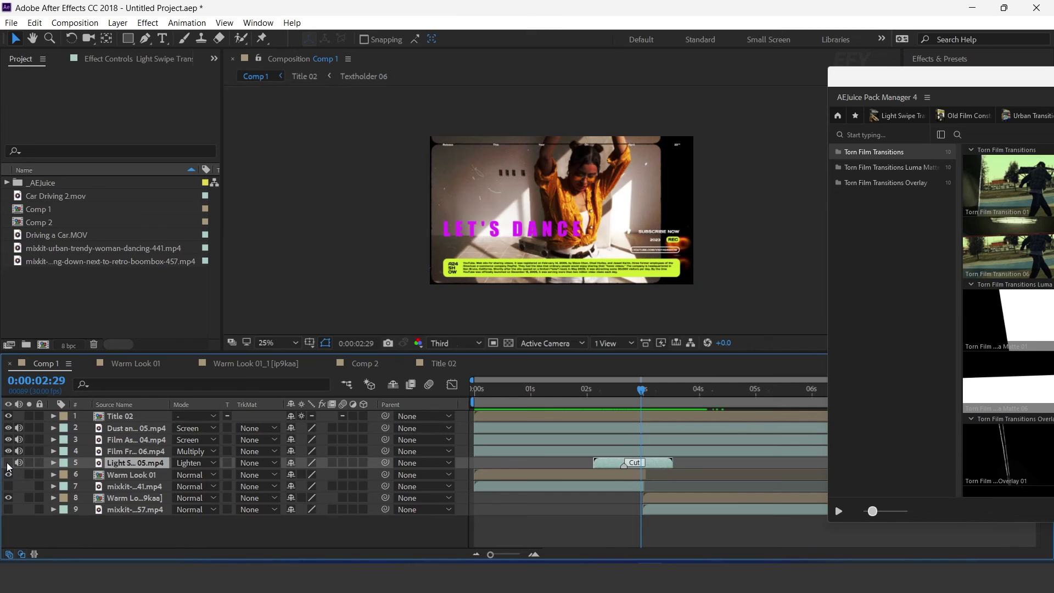
- Import Torn Film Transition 01 above the second Warm Look layer at 0:00:03:01
{"action": "left_click_drag", "start_coordinate": [975, 80], "coordinate": [594, 80]}
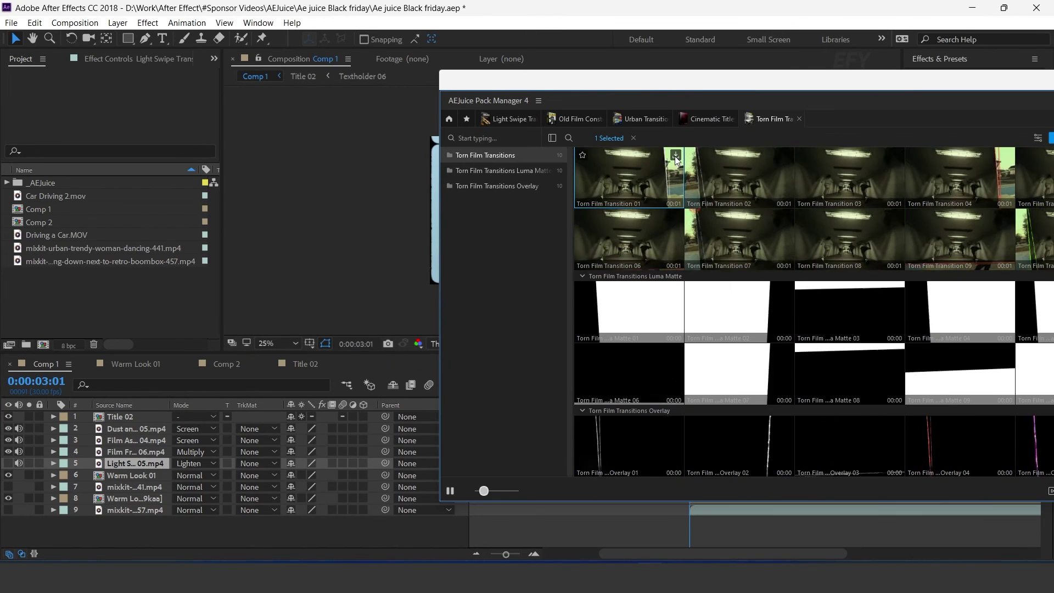
{"action": "left_click_drag", "start_coordinate": [451, 81], "coordinate": [799, 92]}
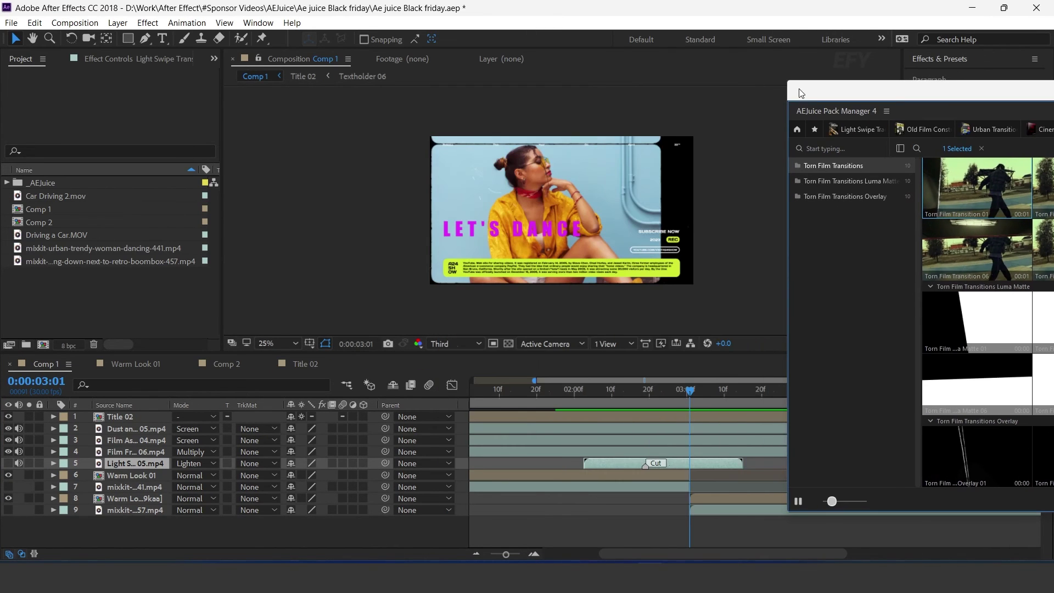
{"action": "left_click", "coordinate": [134, 500]}
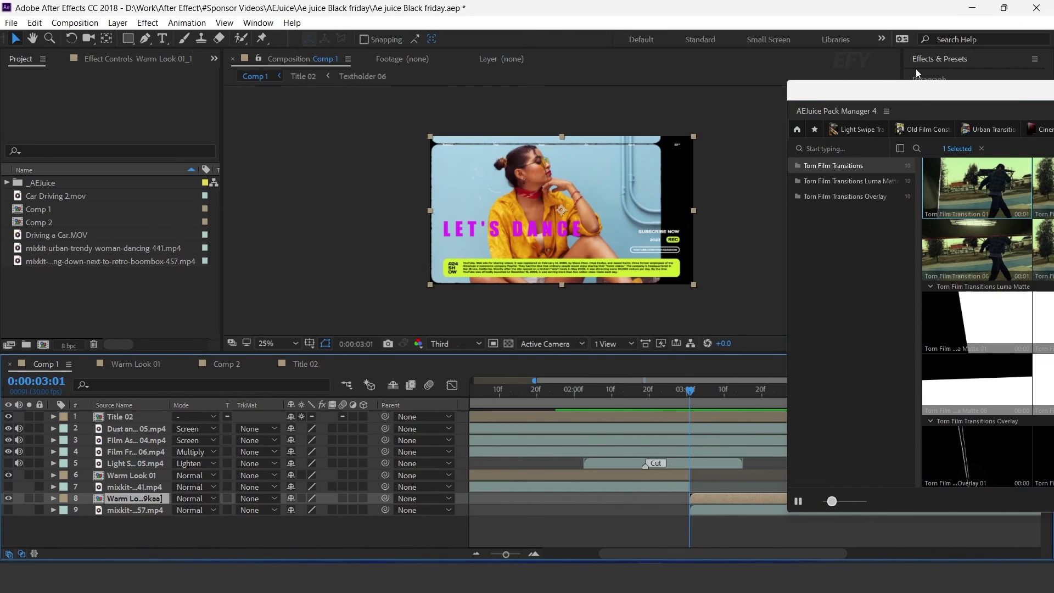
{"action": "left_click_drag", "start_coordinate": [916, 99], "coordinate": [571, 85]}
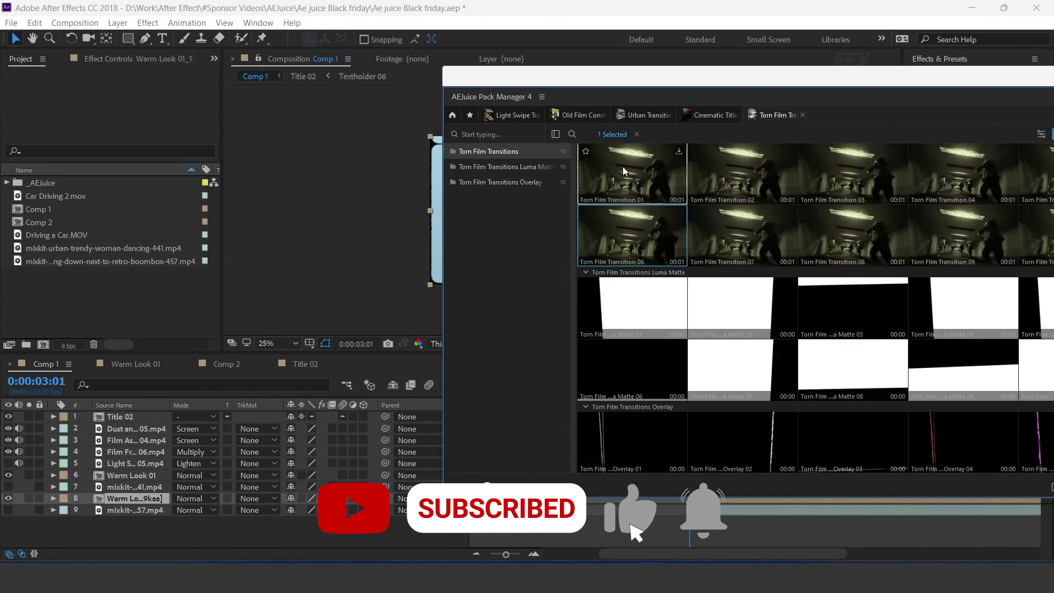
{"action": "left_click", "coordinate": [679, 150]}
{"action": "left_click_drag", "start_coordinate": [462, 77], "coordinate": [900, 99]}
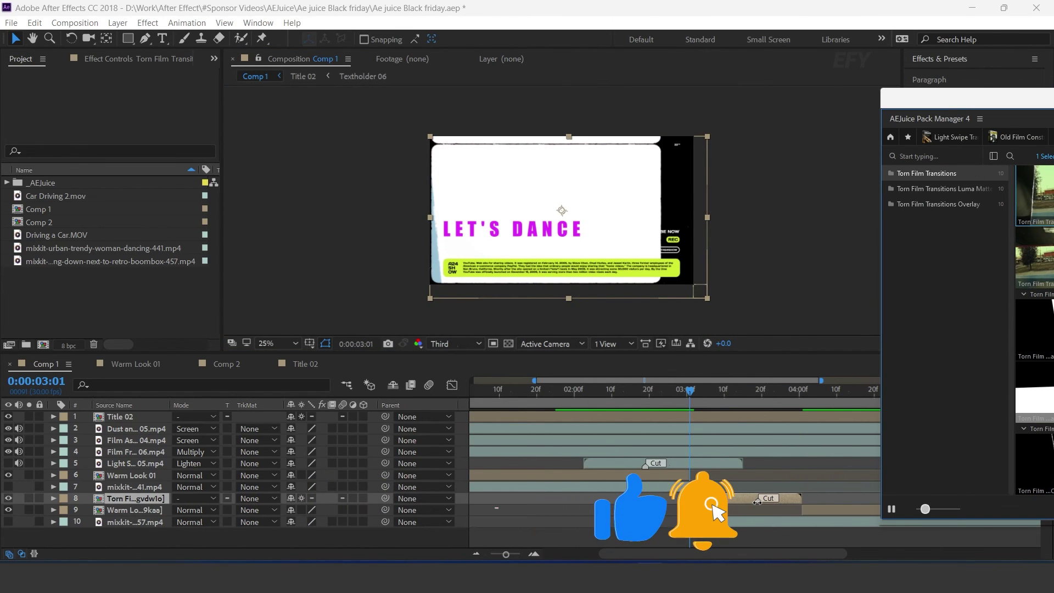
{"action": "left_click_drag", "start_coordinate": [933, 109], "coordinate": [959, 108]}
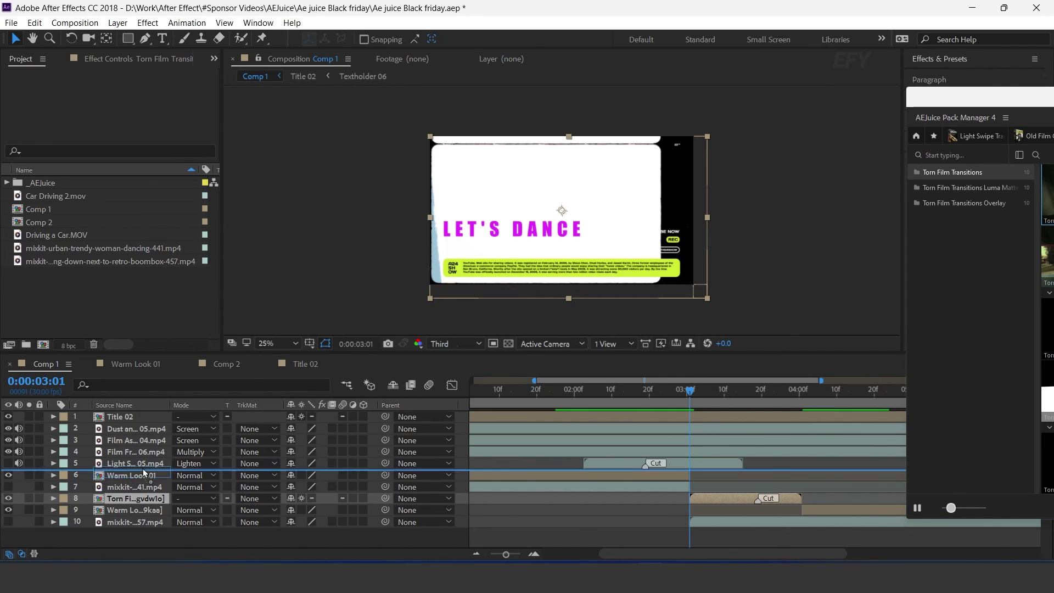
- Place the Torn Film transition above Warm Look 01 and shift it with the second Warm Look layer so its Cut marker sits at 0:00:03:01
{"action": "left_click_drag", "start_coordinate": [144, 470], "coordinate": [144, 470]}
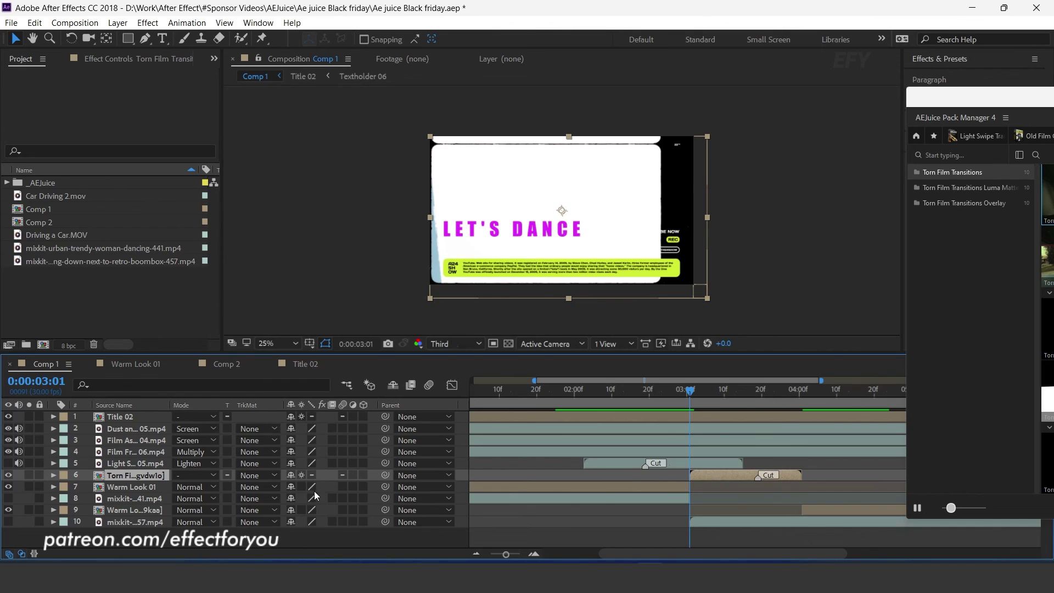
{"action": "left_click", "coordinate": [818, 509]}
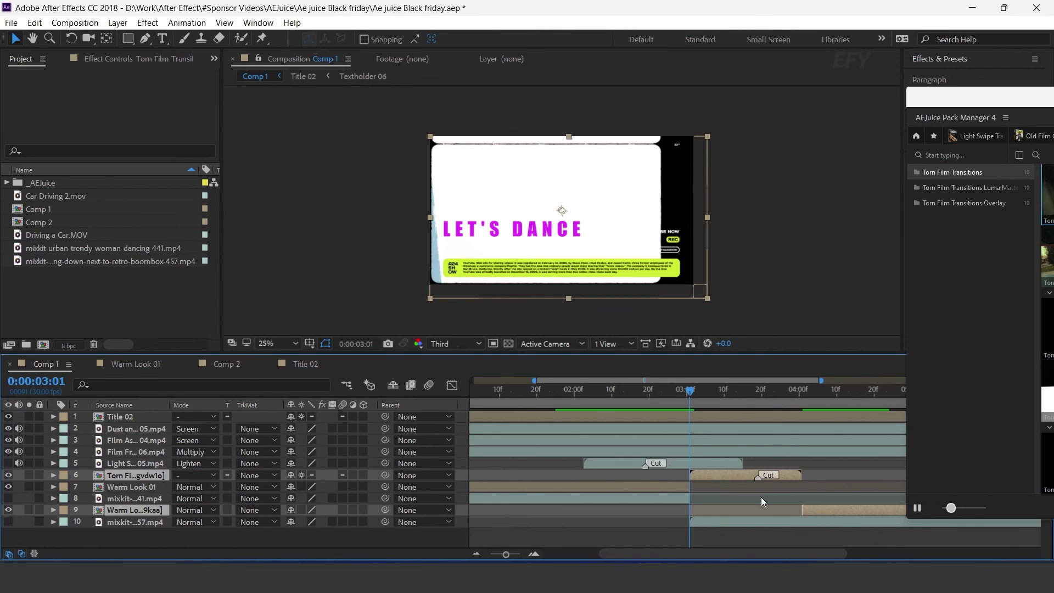
{"action": "left_click_drag", "start_coordinate": [720, 475], "coordinate": [654, 478]}
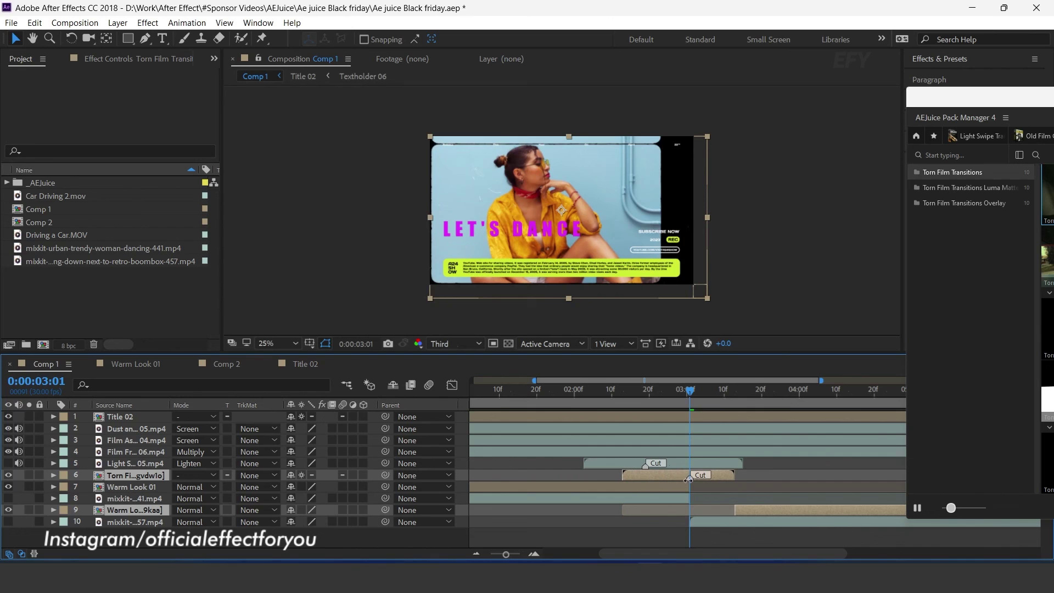
- Play back the torn film transition from 0:00:02:00 and scrub through it to 0:00:03:15
{"action": "left_click", "coordinate": [571, 389]}
{"action": "key", "text": "space"}
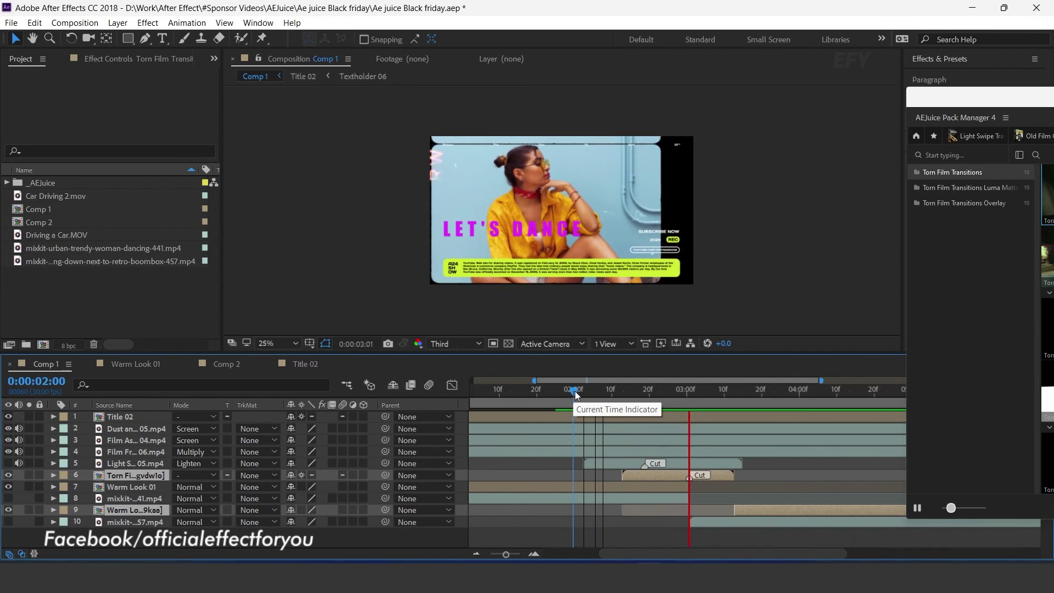
{"action": "left_click", "coordinate": [611, 394]}
{"action": "left_click_drag", "start_coordinate": [647, 397], "coordinate": [744, 399]}
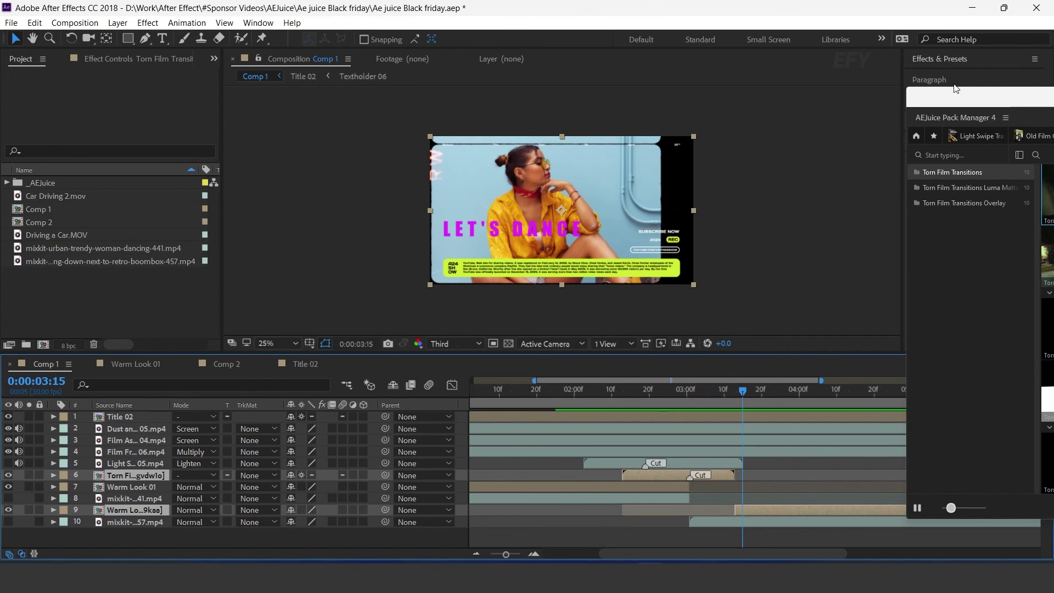
- Bring the Torn Film Transitions pack back into view
{"action": "left_click", "coordinate": [952, 172]}
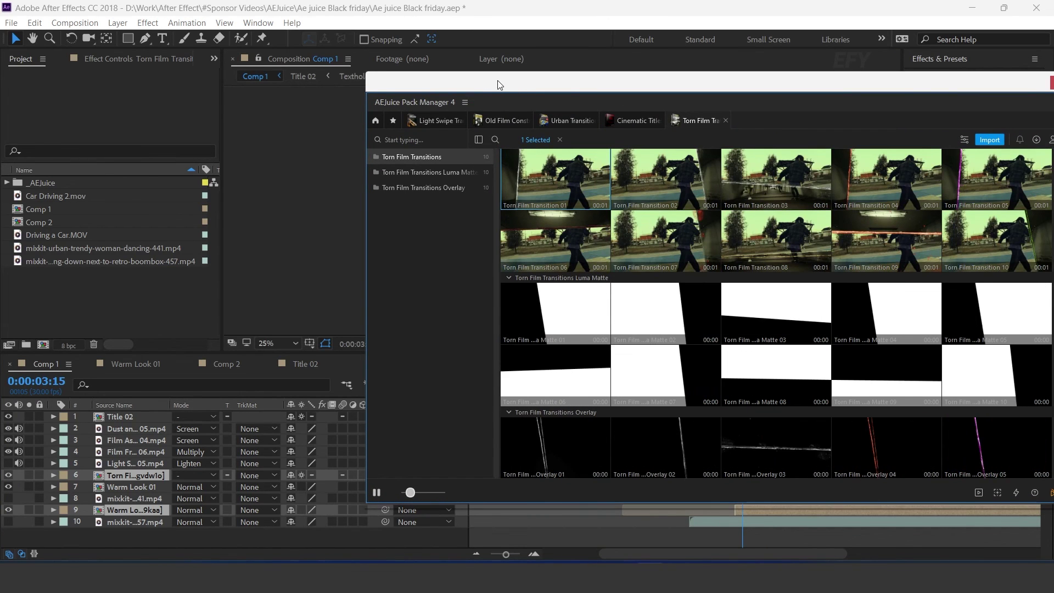
{"action": "left_click_drag", "start_coordinate": [500, 84], "coordinate": [395, 84]}
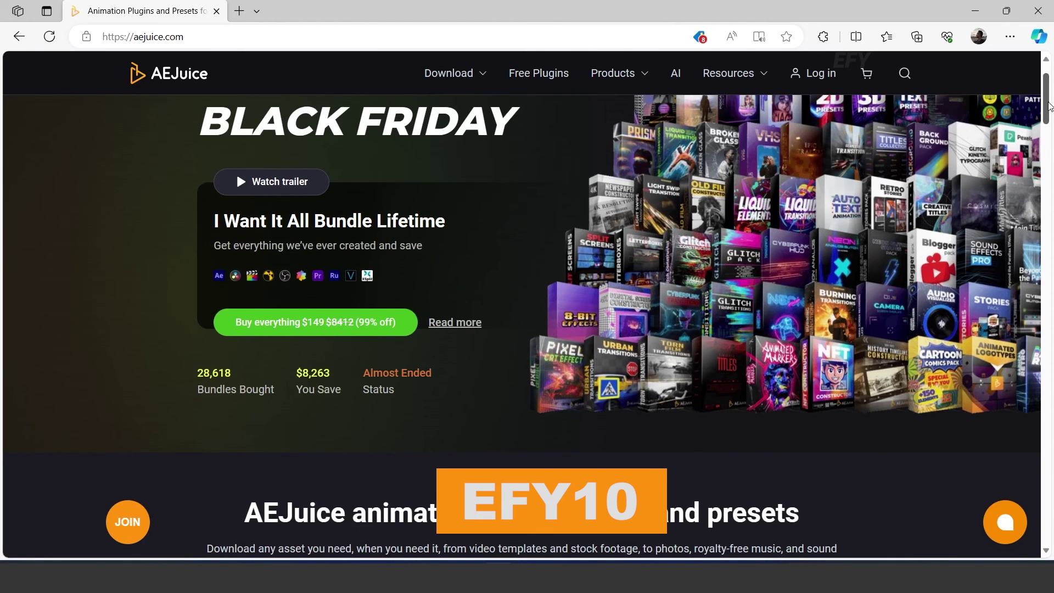
- Look through the AEJuice website's home page in the browser down to the Top 10 this week section
{"action": "left_click_drag", "start_coordinate": [1048, 104], "coordinate": [1047, 161]}
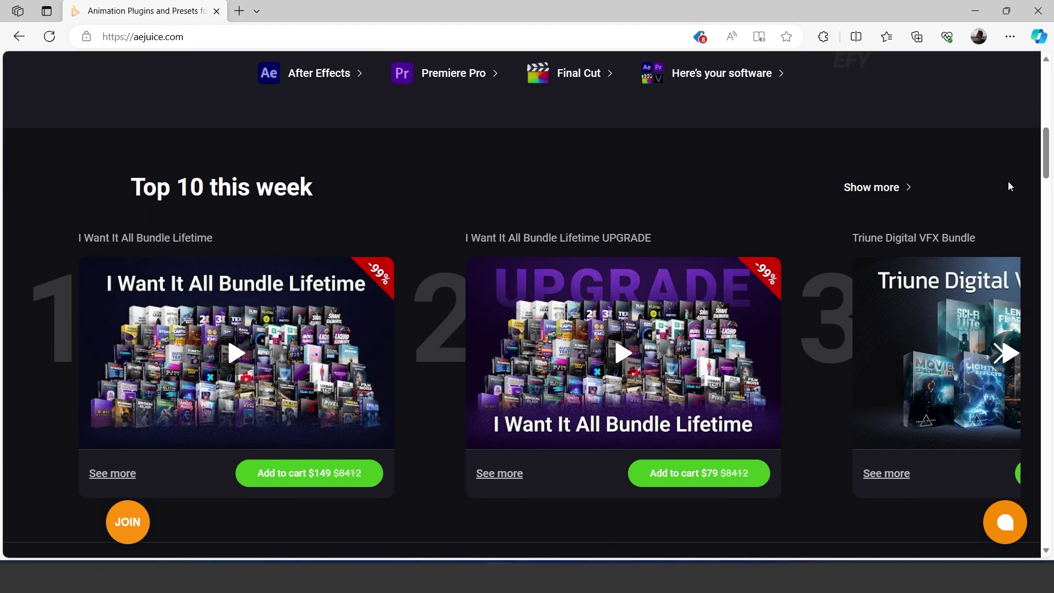